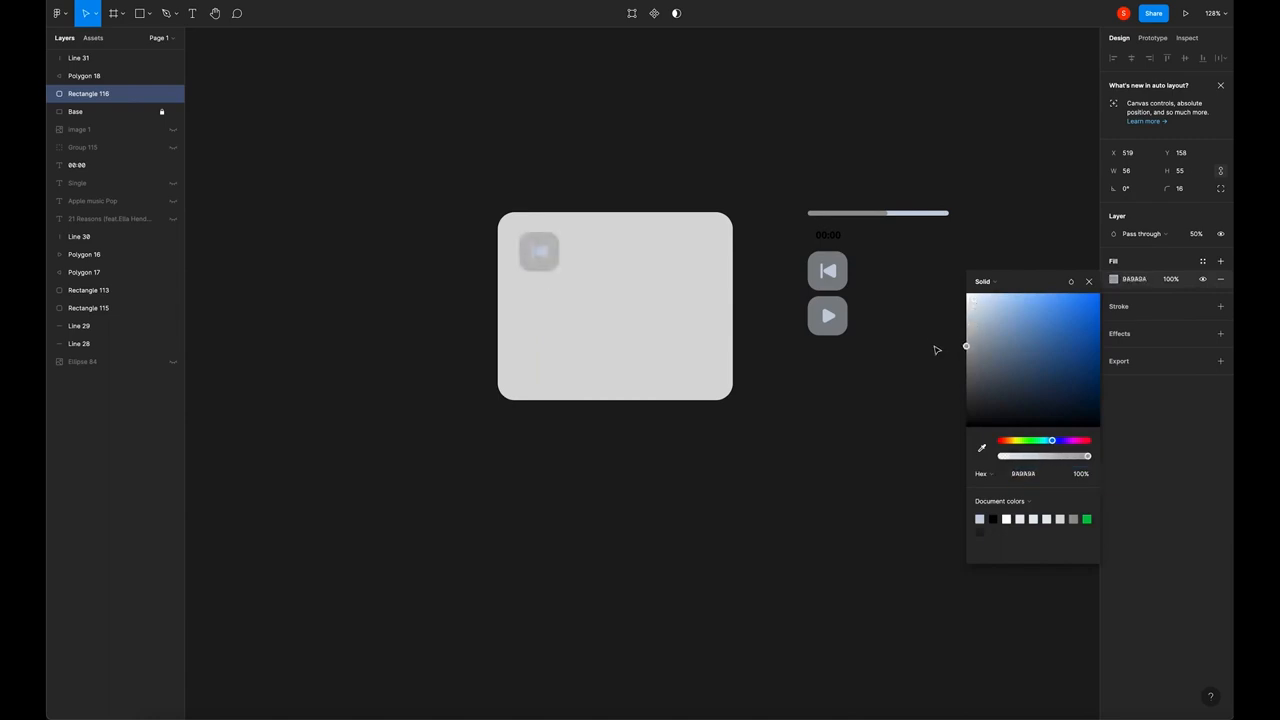
Set the fill of the background square behind the card's previous-track icon to A0A0A0
{"action": "left_click", "coordinate": [1089, 281]}
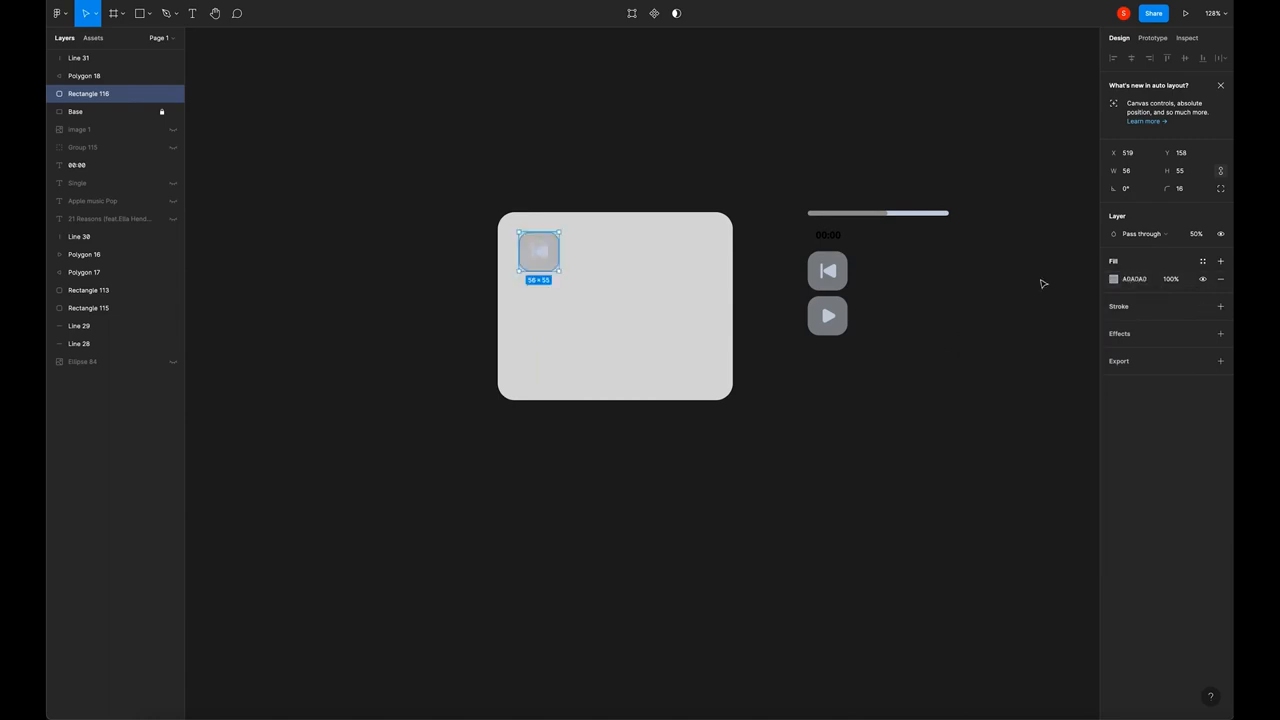
{"action": "left_click", "coordinate": [1072, 285]}
{"action": "left_click_drag", "start_coordinate": [793, 277], "coordinate": [903, 289]}
{"action": "left_click", "coordinate": [903, 289]}
Duplicate the previous-track button to the card's opposite side and mirror it into a next-track button
{"action": "left_click", "coordinate": [543, 250]}
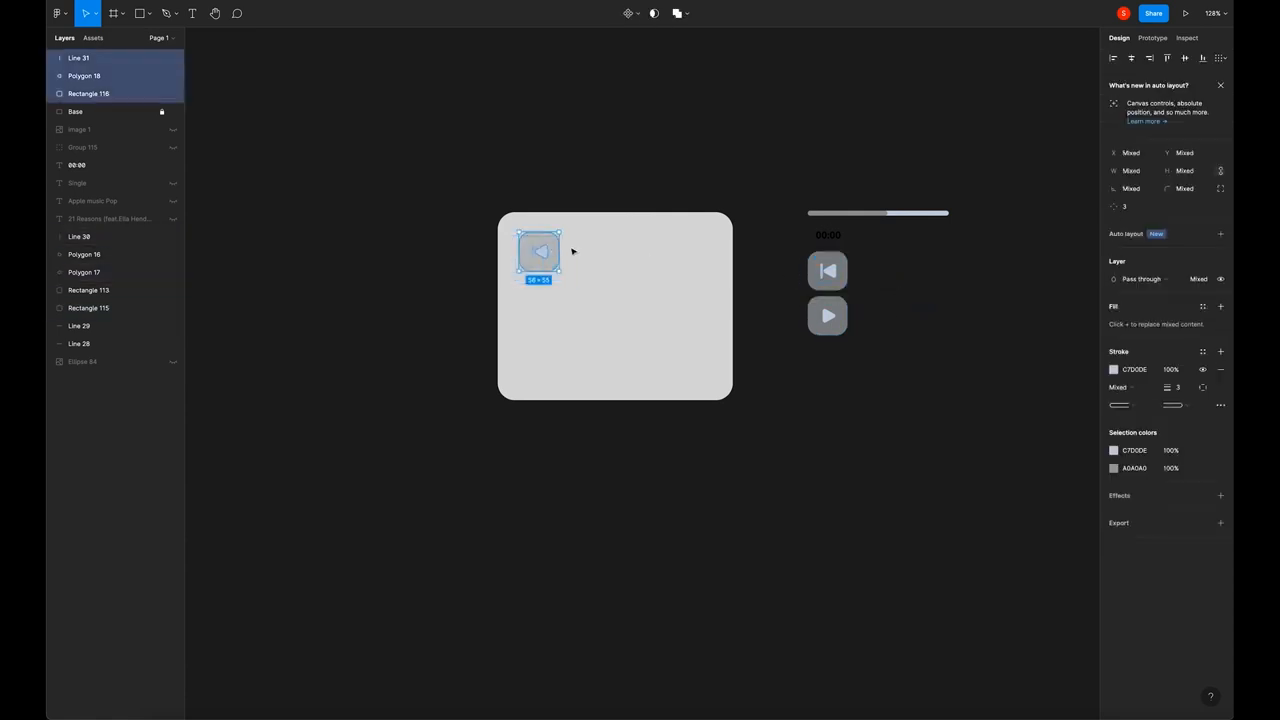
{"action": "left_click_drag", "start_coordinate": [548, 256], "coordinate": [646, 209]}
{"action": "left_click", "coordinate": [646, 209]}
Move the previous-track and next-track buttons together slightly lower on the card
{"action": "left_click_drag", "start_coordinate": [514, 290], "coordinate": [714, 232]}
{"action": "left_click_drag", "start_coordinate": [629, 251], "coordinate": [631, 283]}
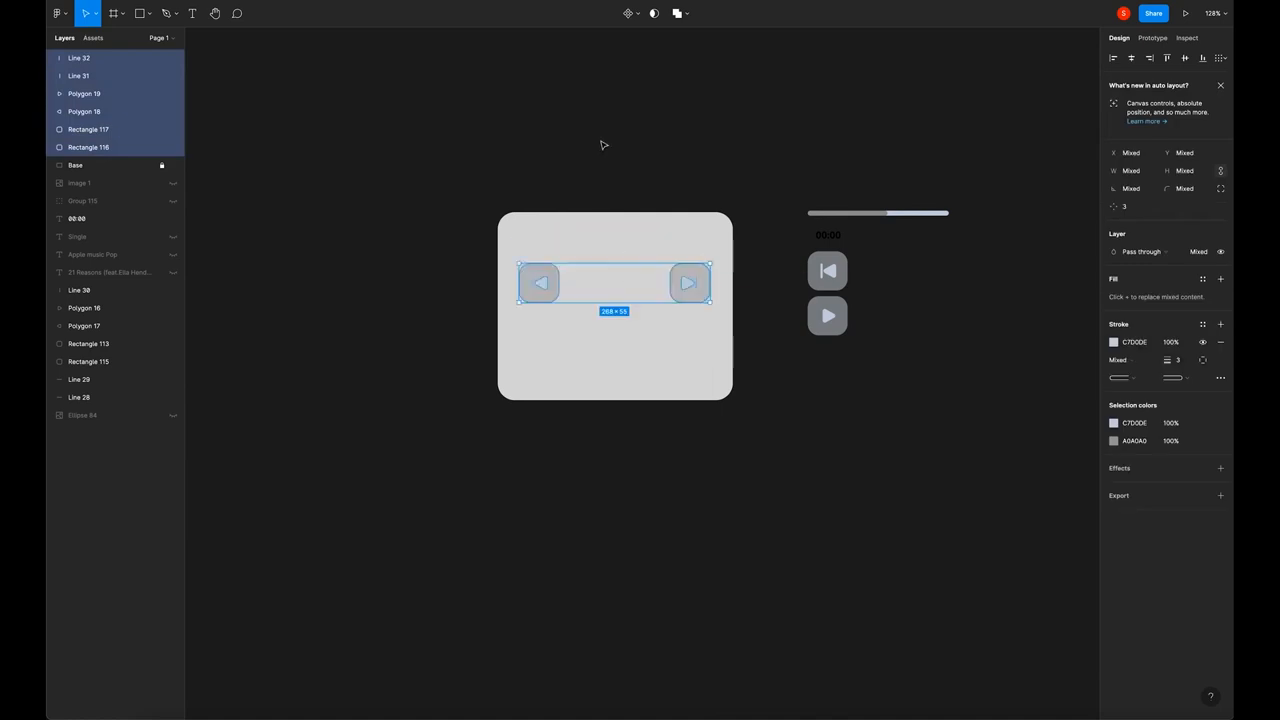
{"action": "left_click", "coordinate": [603, 145]}
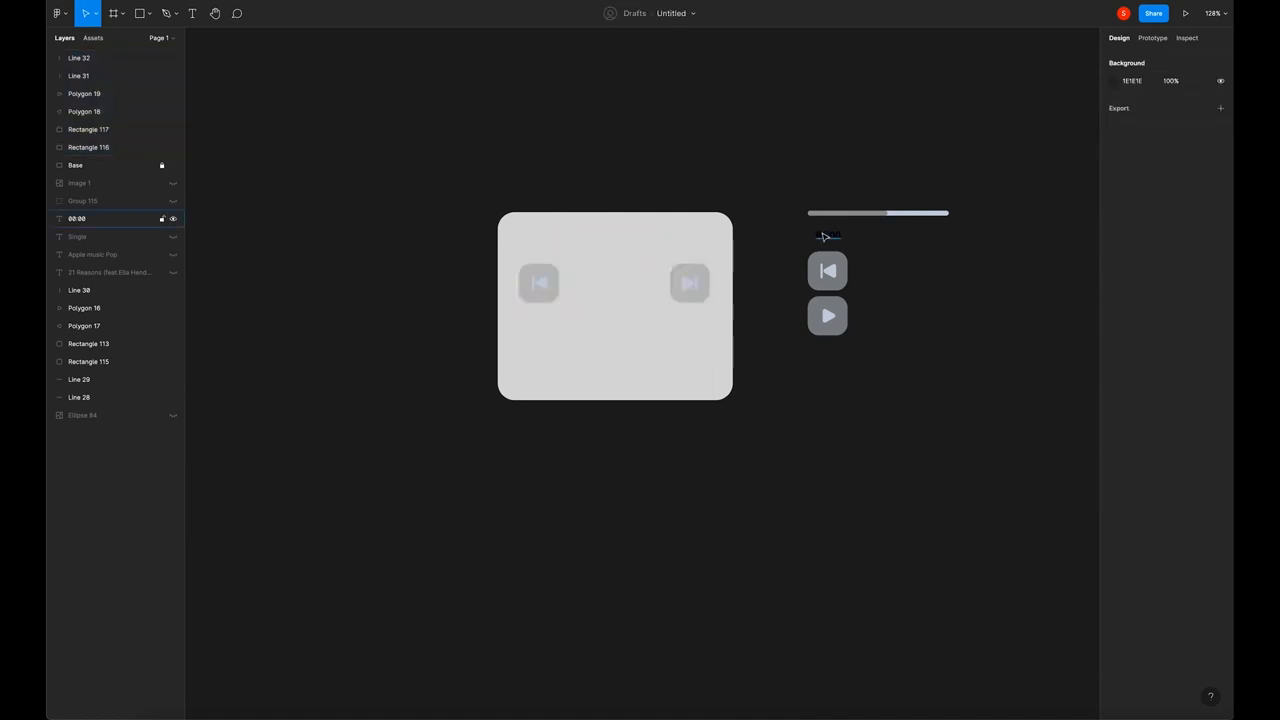
Place a copy of the two-part progress bar centred near the card's lower edge
{"action": "left_click_drag", "start_coordinate": [775, 196], "coordinate": [915, 218]}
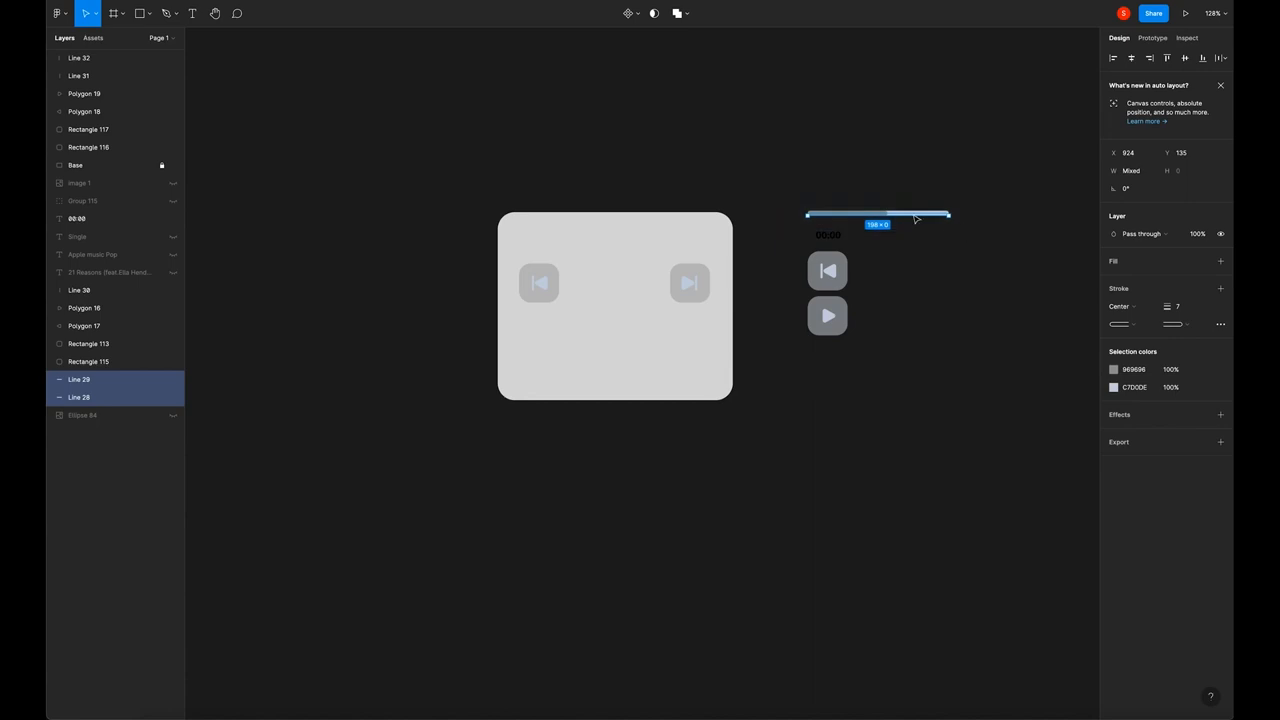
{"action": "left_click_drag", "start_coordinate": [768, 188], "coordinate": [995, 261]}
{"action": "left_click", "coordinate": [783, 191]}
{"action": "left_click_drag", "start_coordinate": [783, 191], "coordinate": [958, 226]}
{"action": "left_click_drag", "start_coordinate": [880, 214], "coordinate": [628, 383]}
{"action": "left_click", "coordinate": [668, 421]}
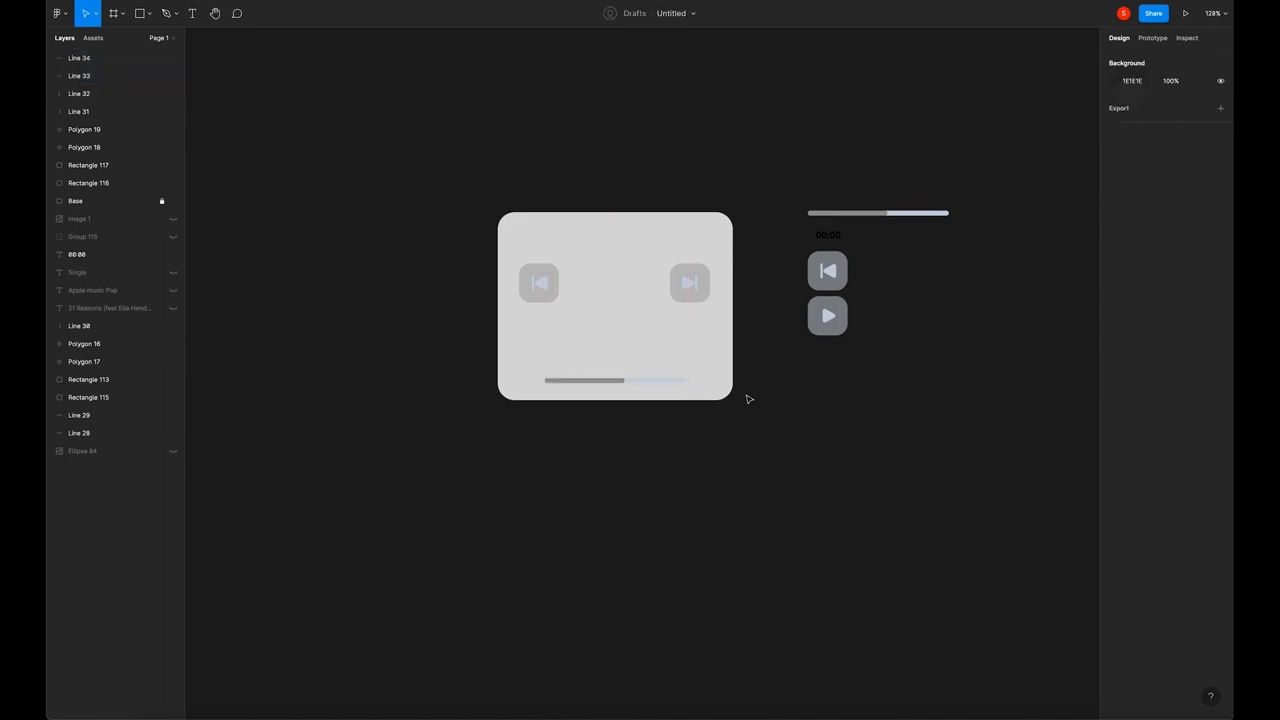
Place a copy of the 00:00 time label before the start of the card's progress bar, in front of the card
{"action": "left_click", "coordinate": [834, 241]}
{"action": "left_click_drag", "start_coordinate": [828, 246], "coordinate": [530, 386]}
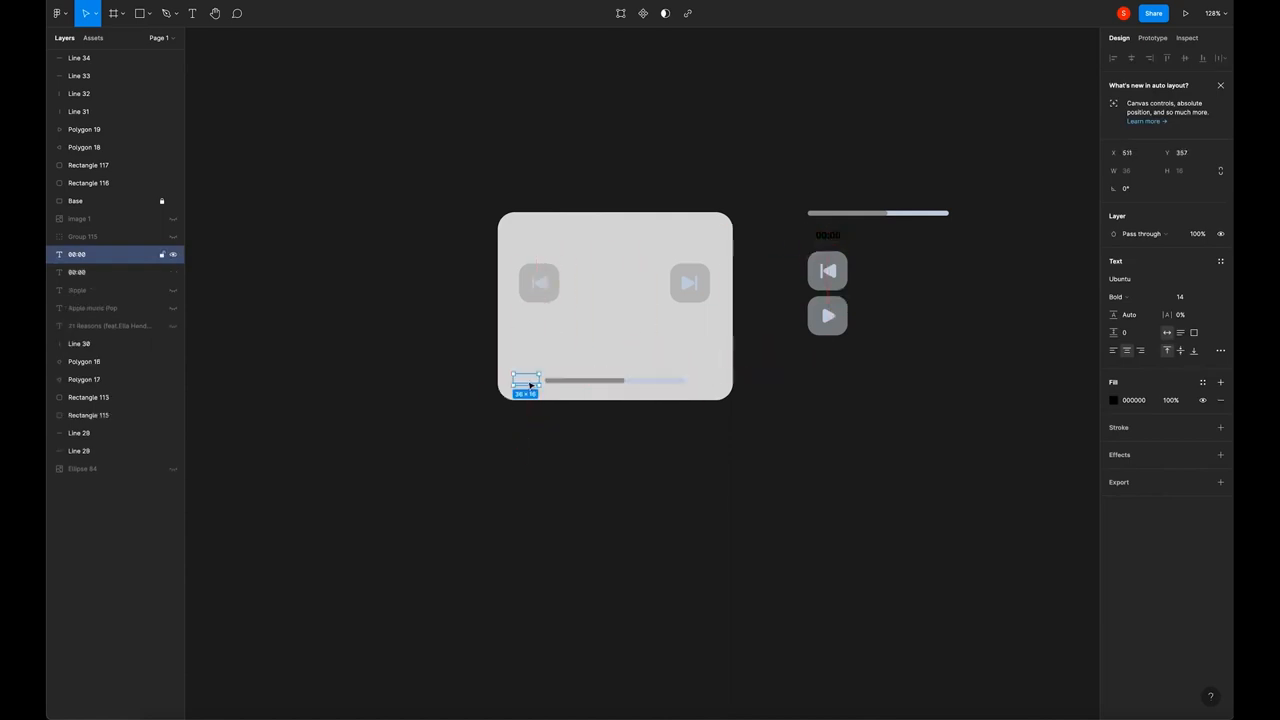
{"action": "key", "text": "bracketright"}
Duplicate the card's time label to the far end of the progress bar and change its text to 03:58
{"action": "left_click_drag", "start_coordinate": [532, 386], "coordinate": [711, 387]}
{"action": "key", "text": "Return"}
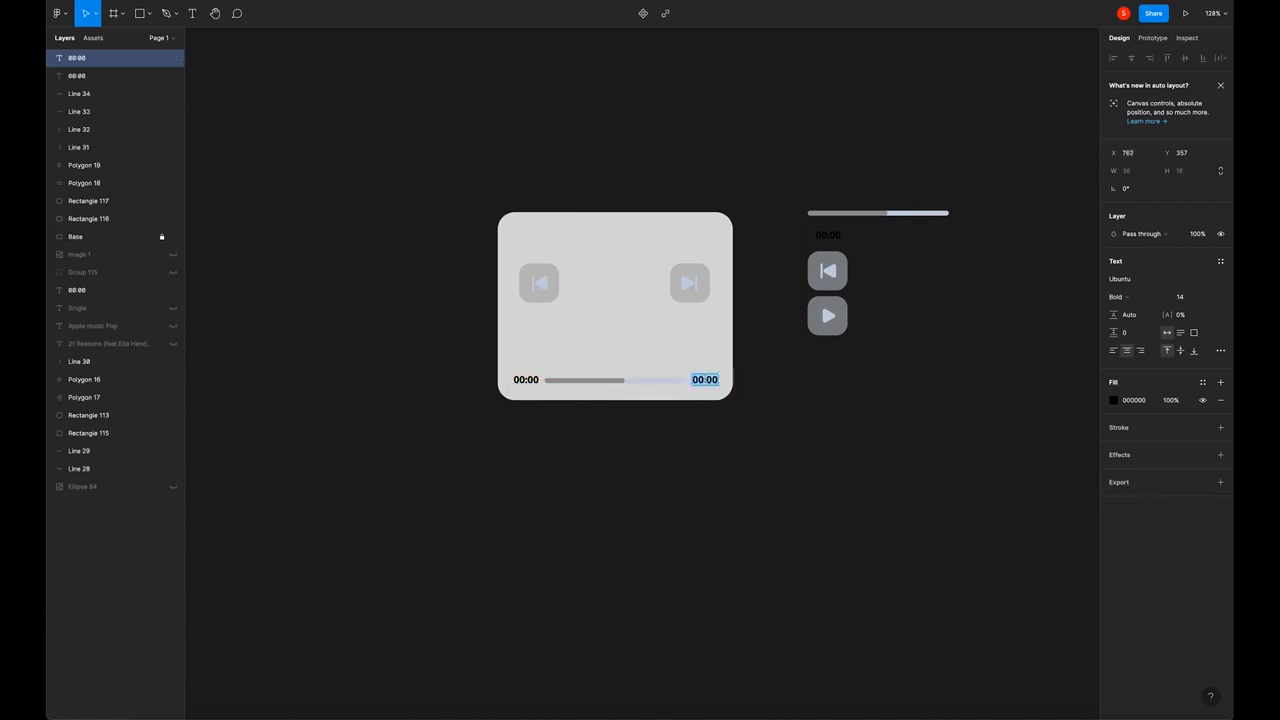
{"action": "type", "text": "03:00"}
{"action": "key", "text": "BackSpace"}
{"action": "key", "text": "BackSpace"}
{"action": "type", "text": "58"}
{"action": "key", "text": "Escape"}
{"action": "key", "text": "Escape"}
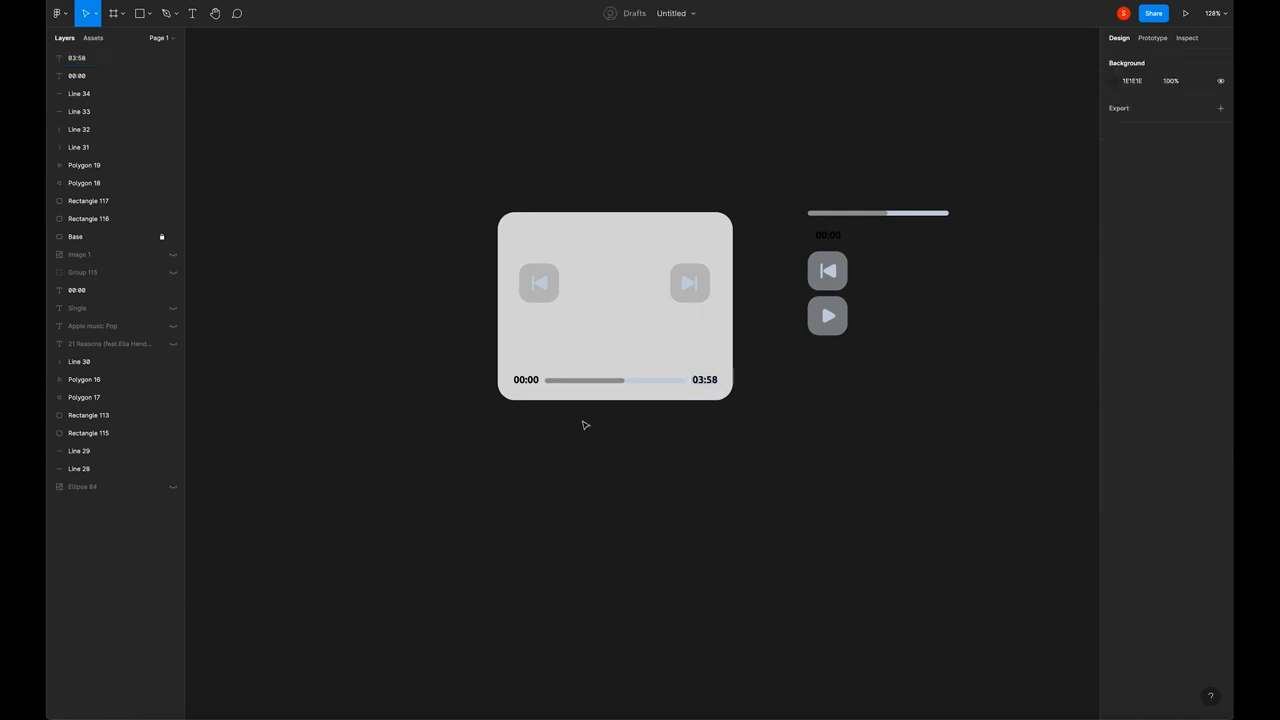
Show the hidden Ellipse 84 picture, centre it over the card's upper edge and bring it to the front
{"action": "left_click", "coordinate": [173, 486]}
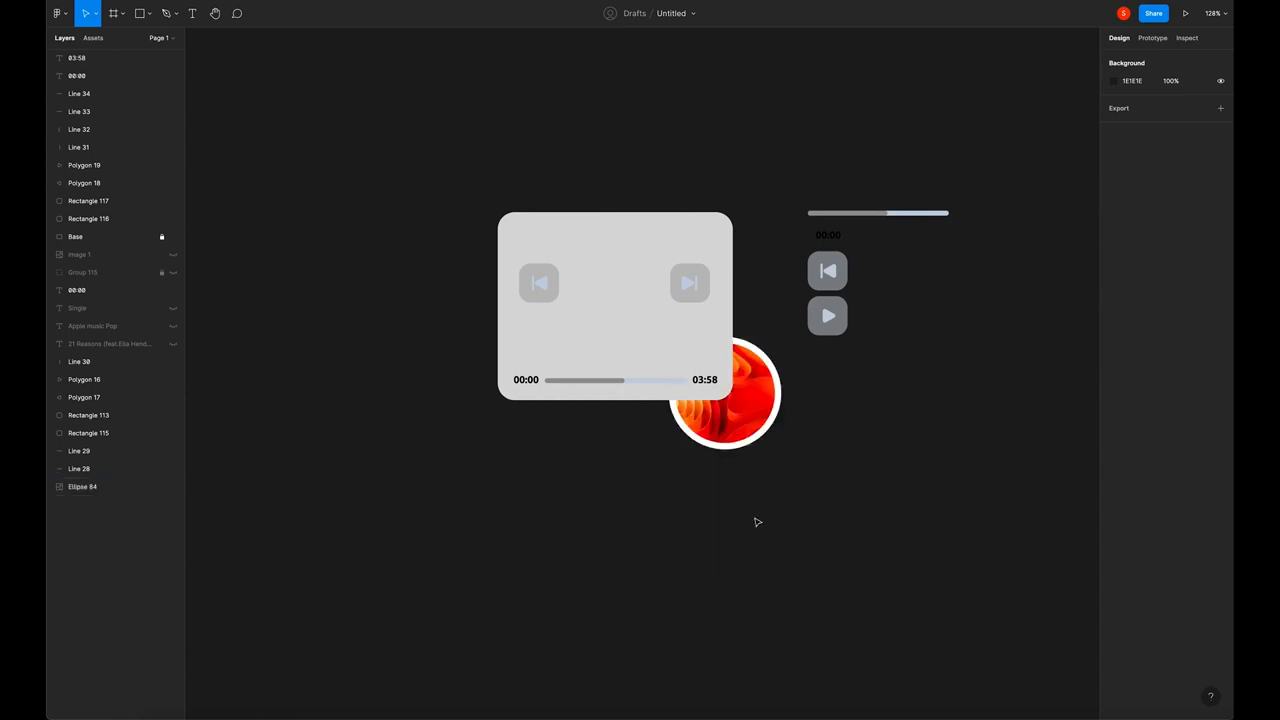
{"action": "left_click", "coordinate": [760, 437]}
{"action": "left_click_drag", "start_coordinate": [760, 437], "coordinate": [647, 211]}
{"action": "key", "text": "super+alt+bracketright"}
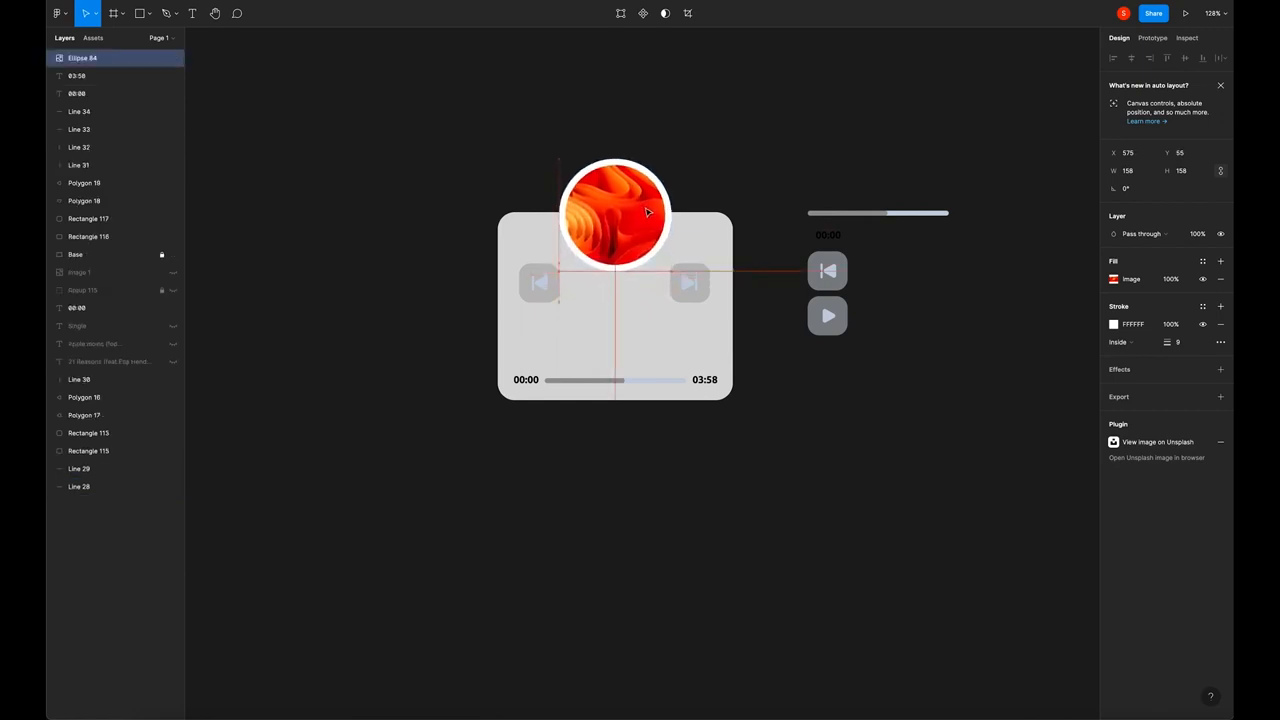
Paste the 21 Reasons album cover and place it at 297 × 297 below the spare play button
{"action": "left_click", "coordinate": [916, 494]}
{"action": "key", "text": "super+v"}
{"action": "left_click_drag", "start_coordinate": [686, 360], "coordinate": [957, 452]}
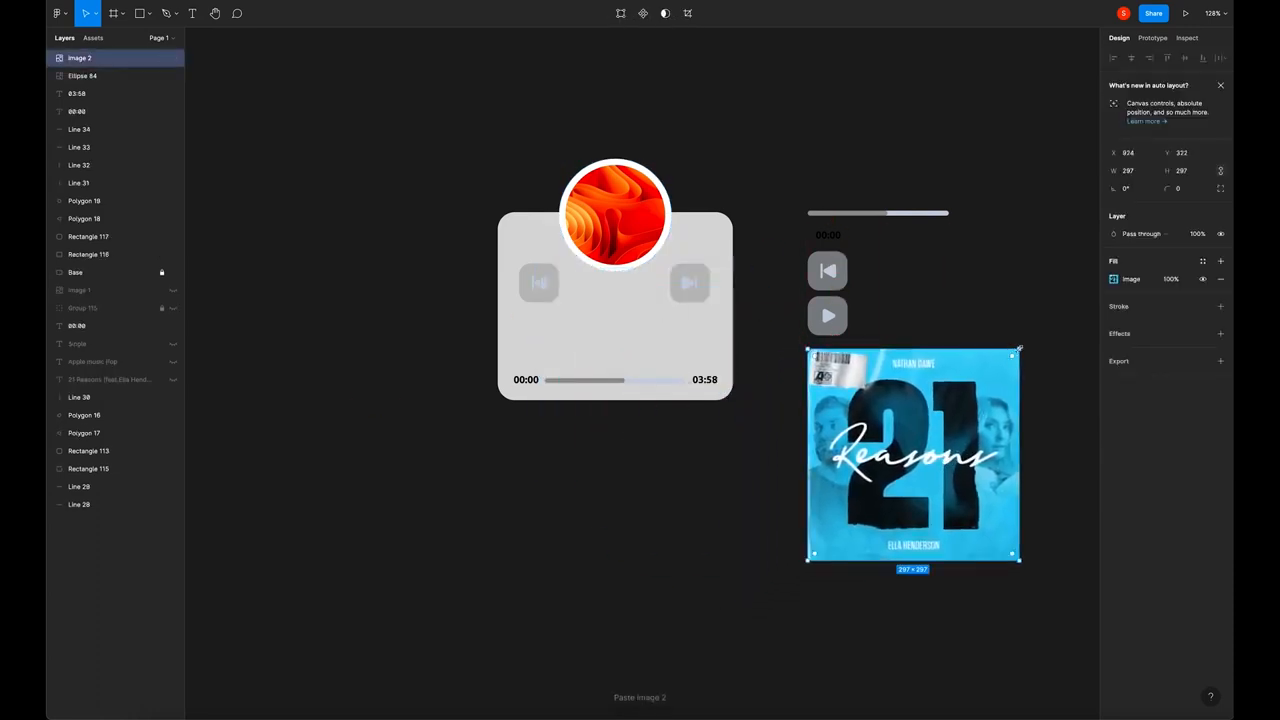
{"action": "left_click", "coordinate": [795, 428]}
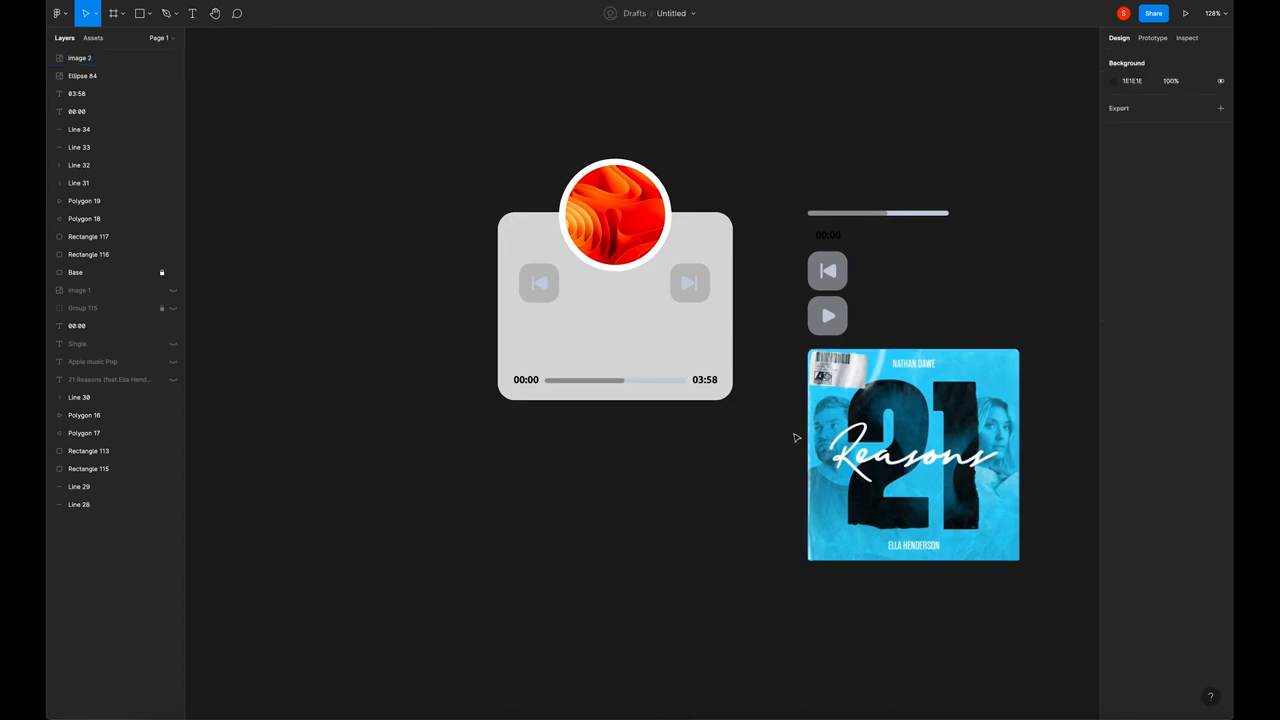
Copy the album cover's image fill and paste it onto the circular picture above the card
{"action": "left_click", "coordinate": [886, 399]}
{"action": "left_click", "coordinate": [1104, 281]}
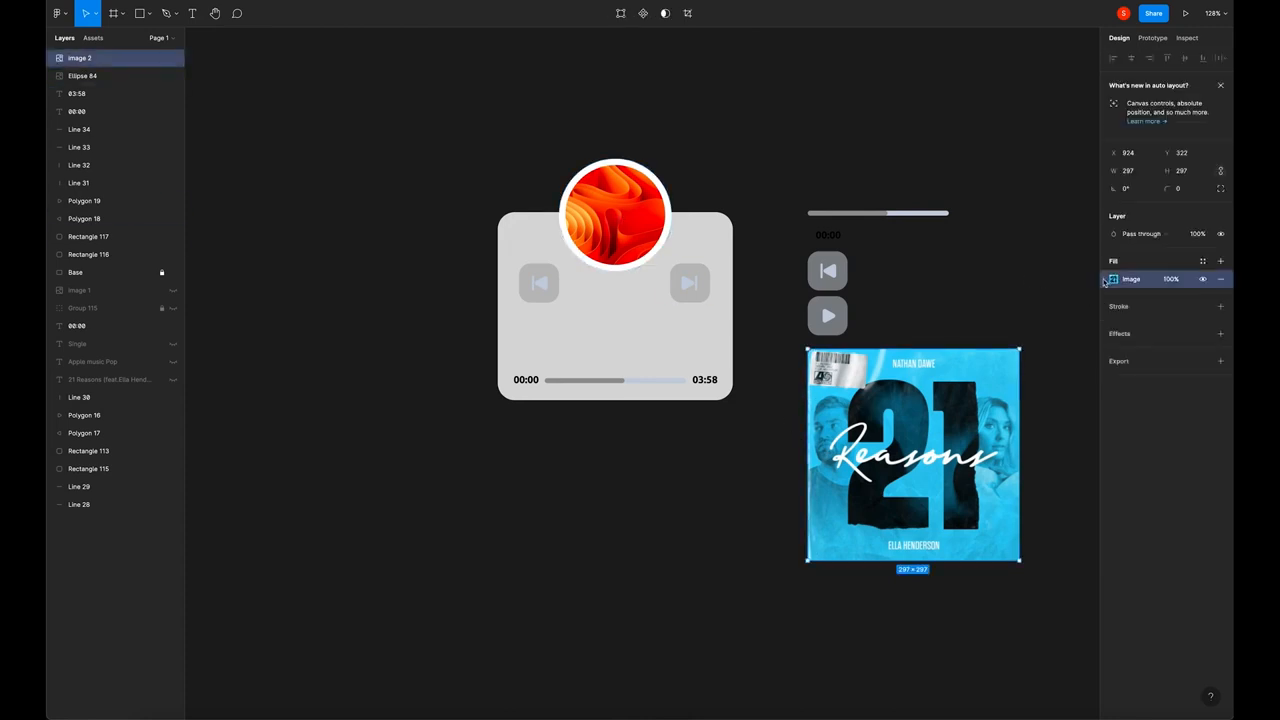
{"action": "left_click", "coordinate": [600, 202]}
{"action": "key", "text": "ctrl+v"}
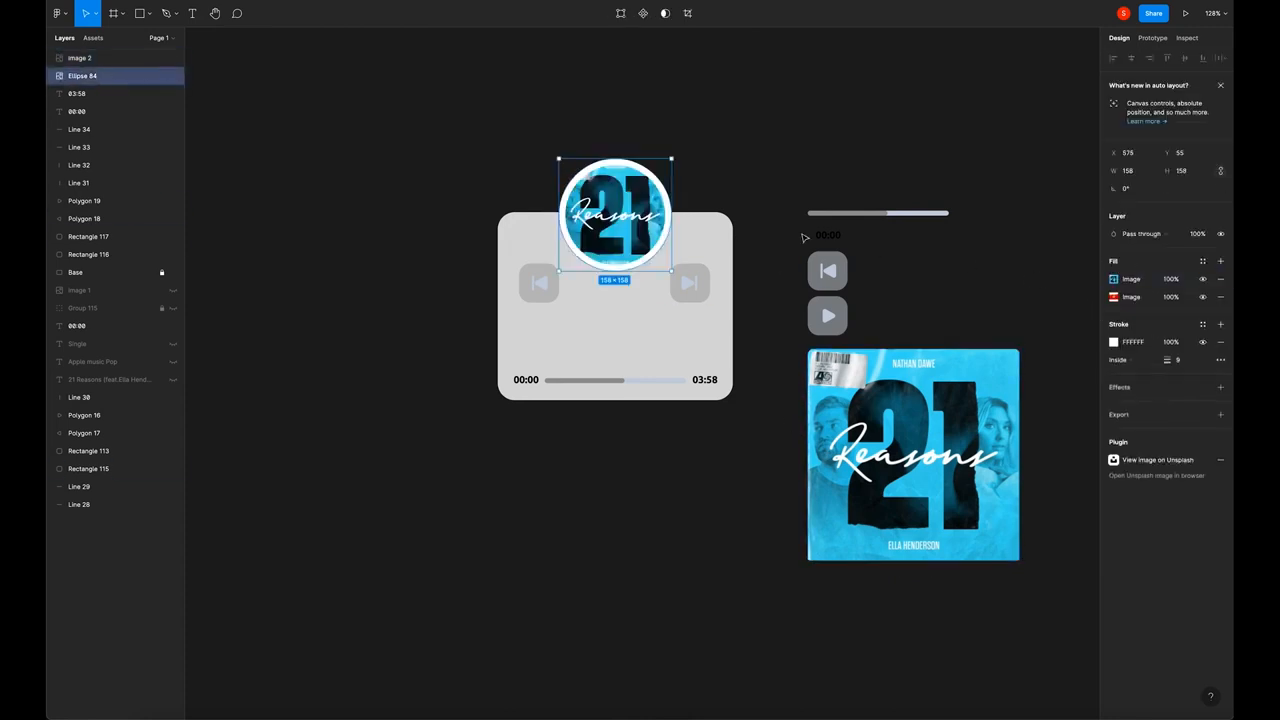
Switch the circle's album-cover fill to Crop and slightly adjust its crop bounds
{"action": "left_click", "coordinate": [1114, 280]}
{"action": "left_click", "coordinate": [989, 307]}
{"action": "left_click", "coordinate": [1000, 336]}
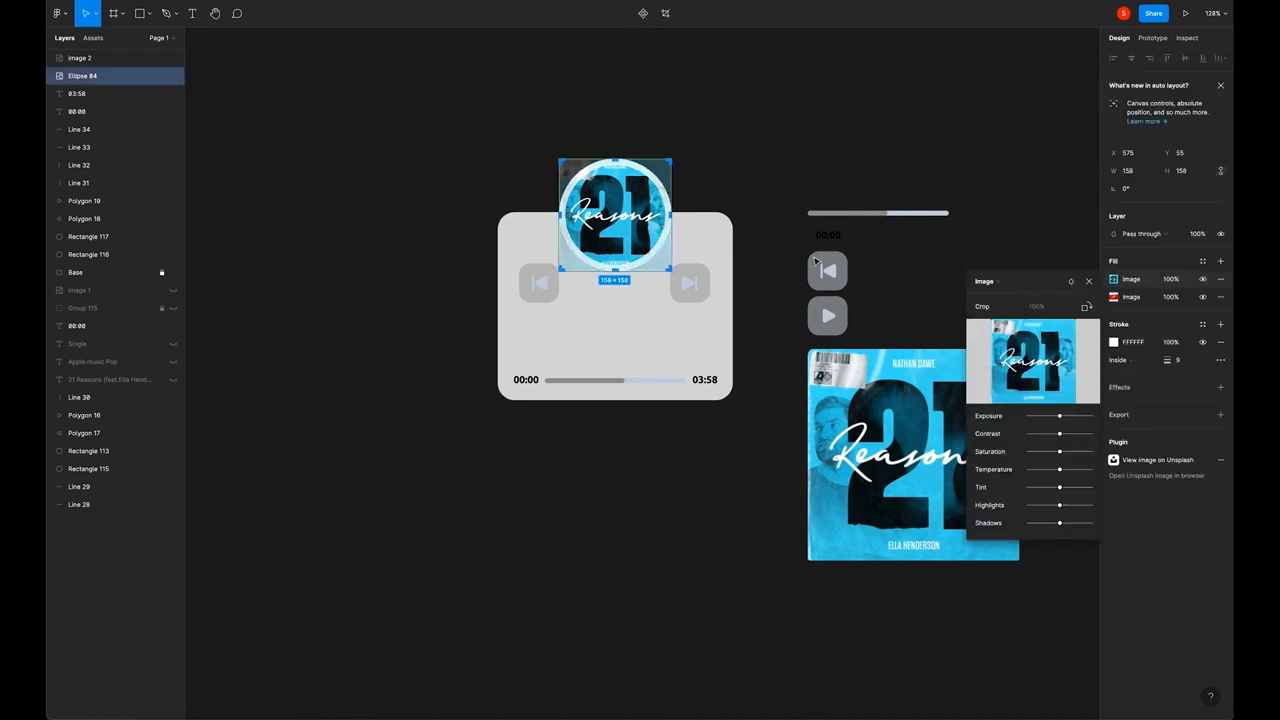
{"action": "left_click_drag", "start_coordinate": [668, 160], "coordinate": [668, 162]}
{"action": "left_click", "coordinate": [719, 165]}
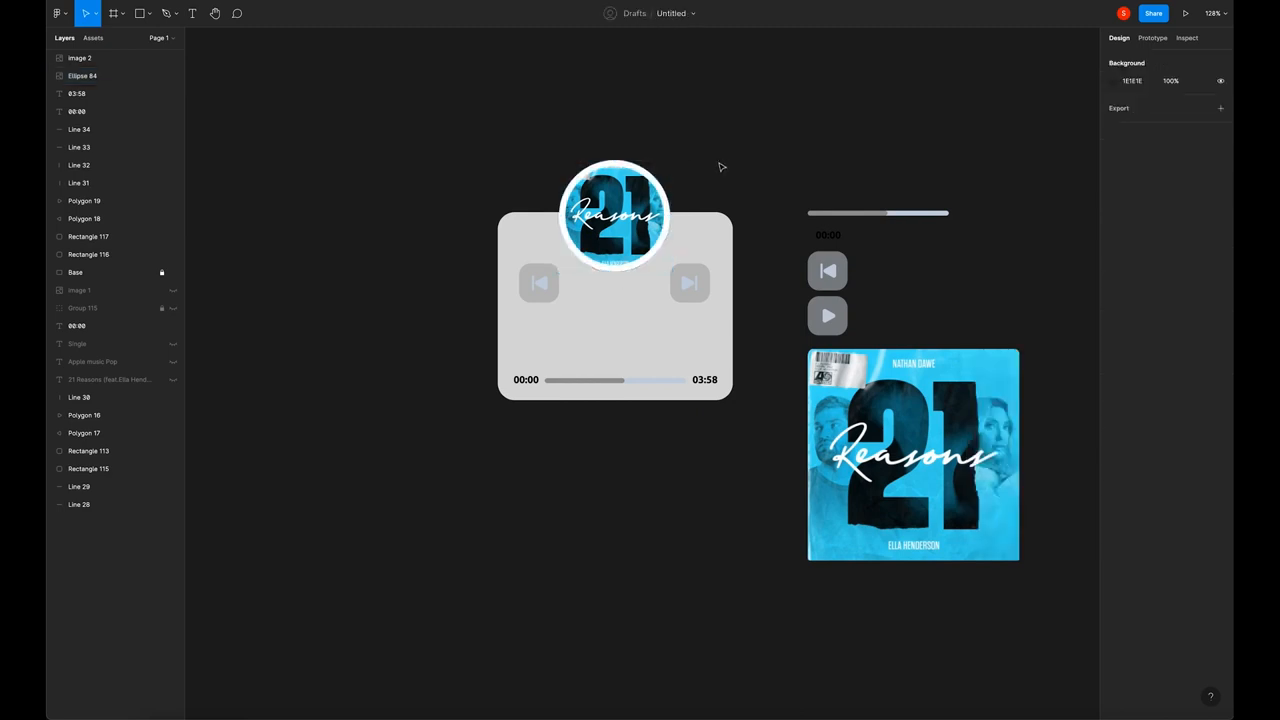
Hide the pasted square album cover layer, Image 2
{"action": "left_click", "coordinate": [993, 466]}
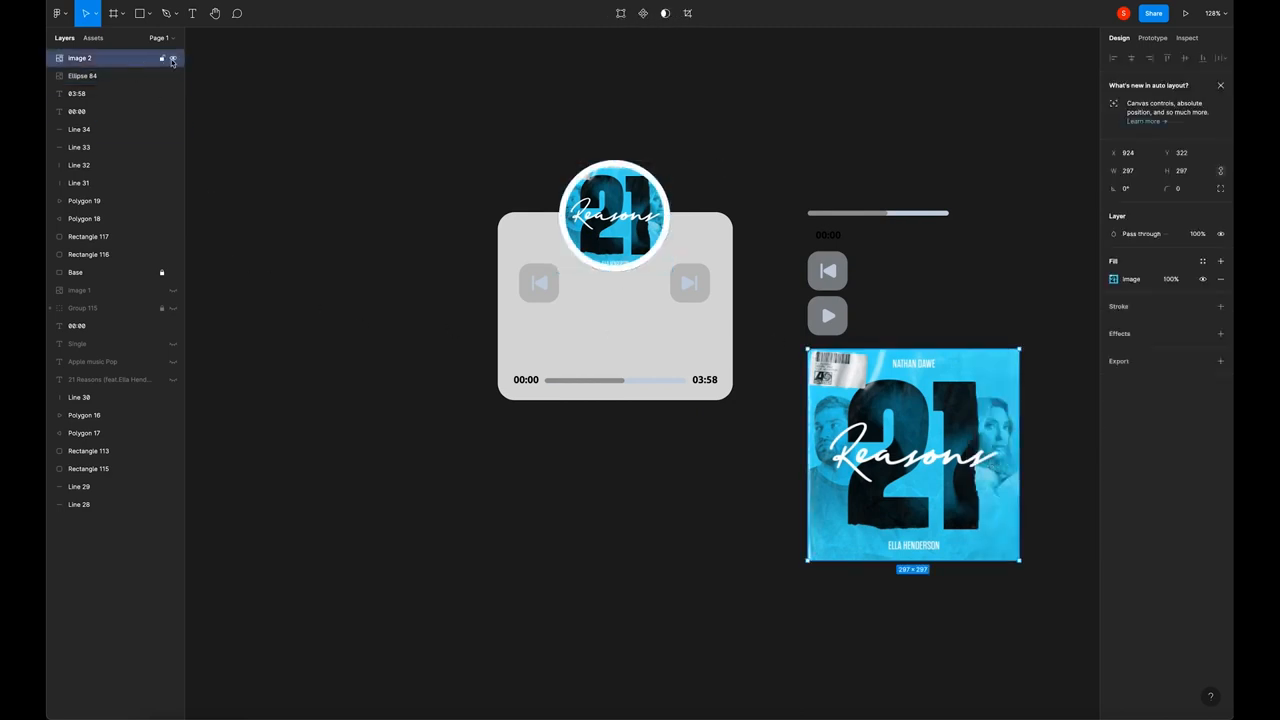
{"action": "left_click", "coordinate": [172, 59]}
{"action": "left_click", "coordinate": [343, 184]}
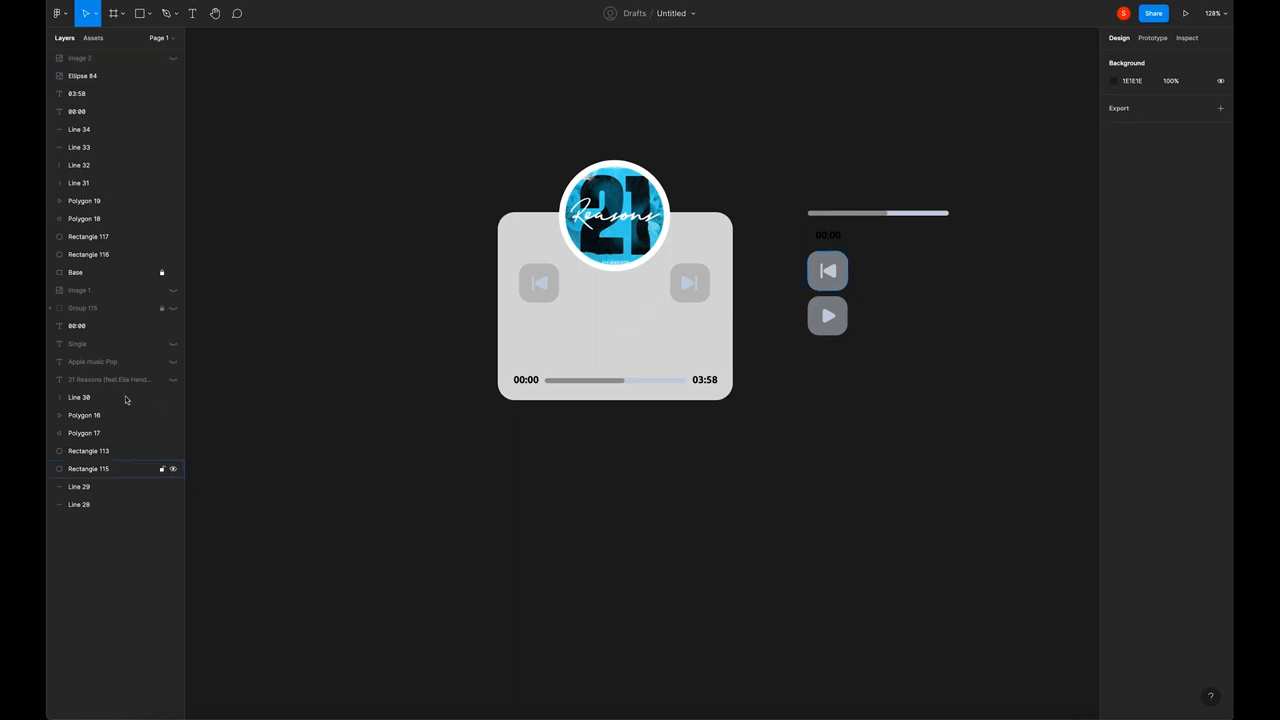
Unlock the card's Base layer and set its fill to FFFFFF
{"action": "left_click", "coordinate": [162, 272]}
{"action": "left_click", "coordinate": [548, 242]}
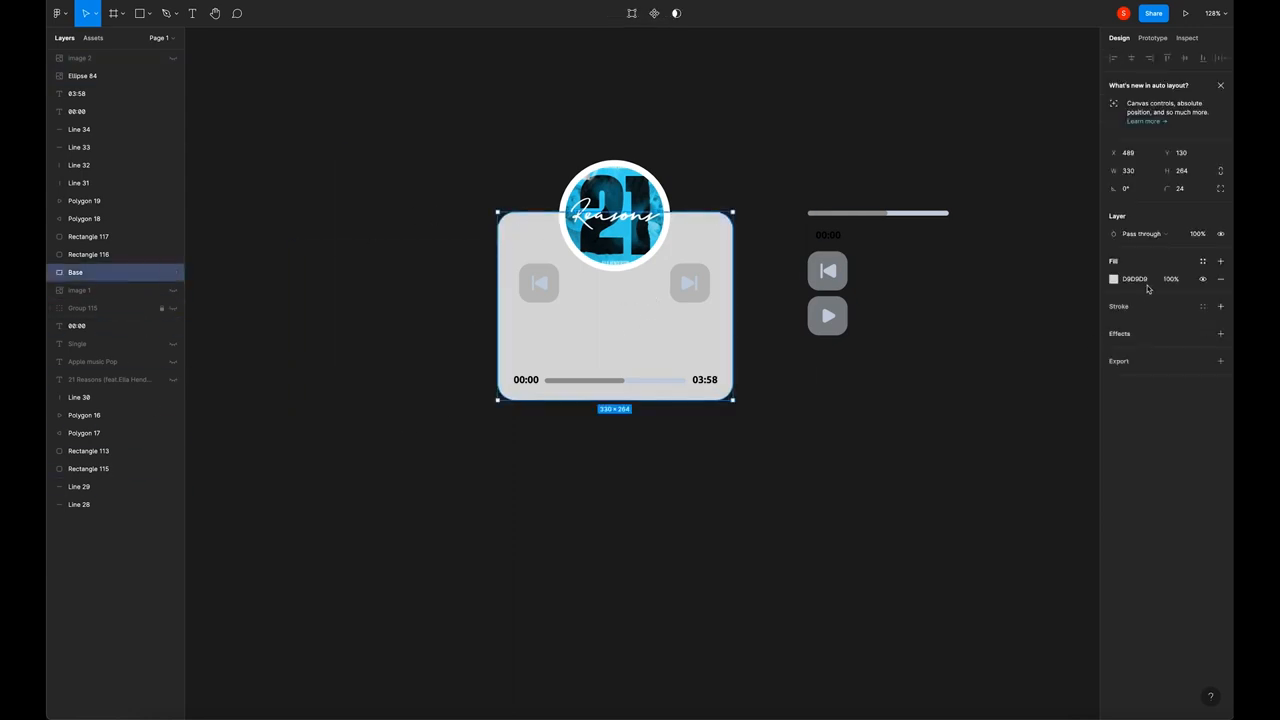
{"action": "left_click", "coordinate": [1113, 279]}
{"action": "type", "text": "FFFFFF"}
{"action": "key", "text": "Return"}
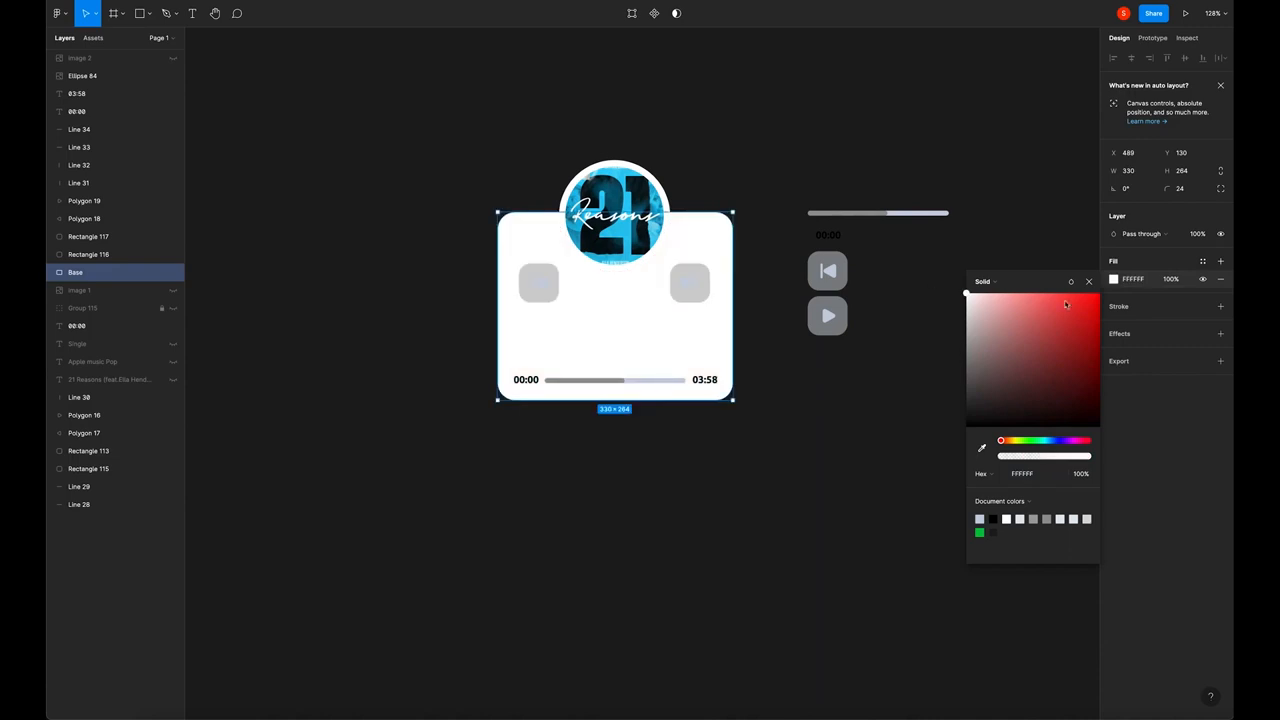
{"action": "left_click", "coordinate": [1089, 281]}
{"action": "left_click", "coordinate": [785, 296]}
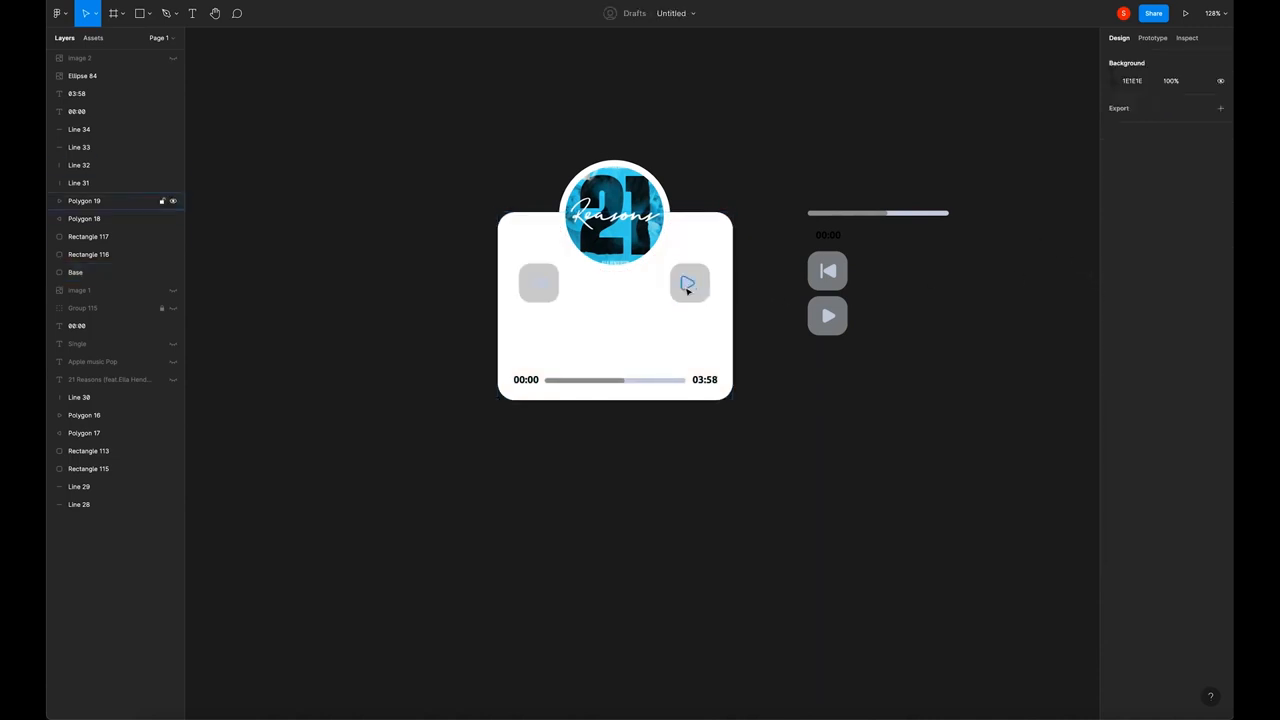
Lighten the background squares of both skip buttons on the card to fill E3E3E3
{"action": "left_click", "coordinate": [708, 282]}
{"action": "left_click", "coordinate": [538, 268], "text": "shift"}
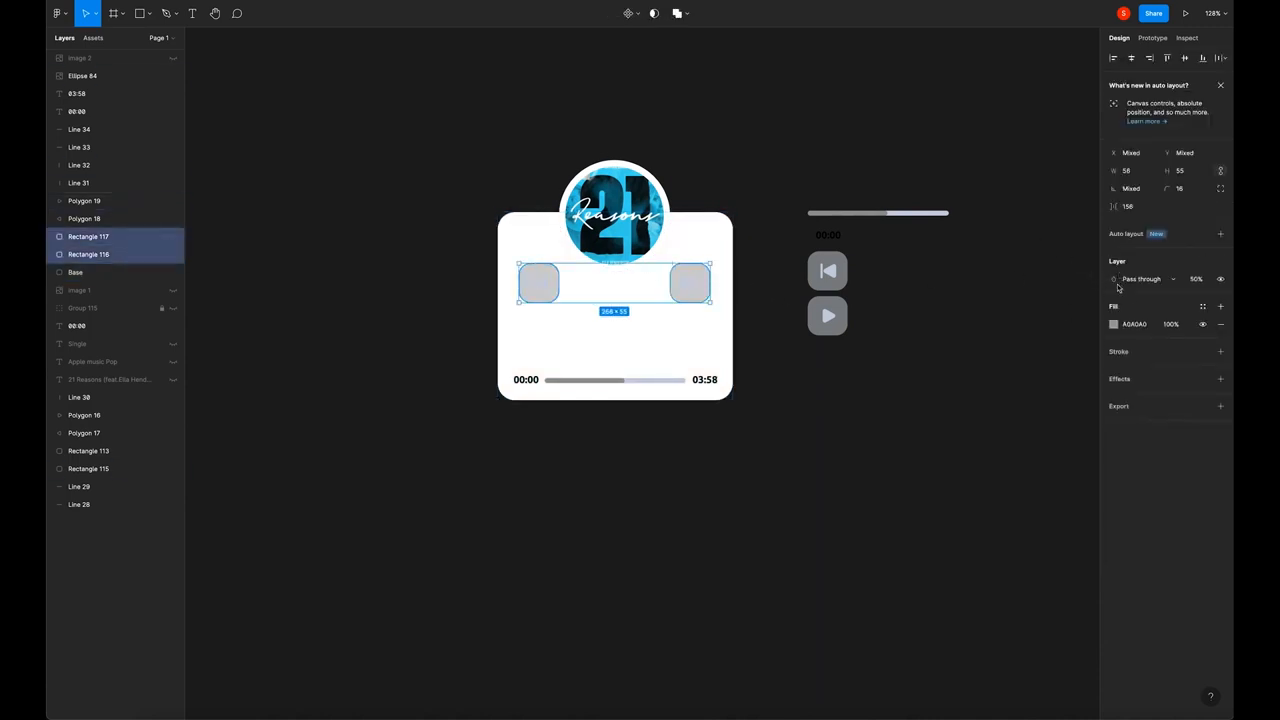
{"action": "left_click", "coordinate": [1114, 325]}
{"action": "left_click_drag", "start_coordinate": [965, 388], "coordinate": [948, 353]}
{"action": "left_click", "coordinate": [1090, 328]}
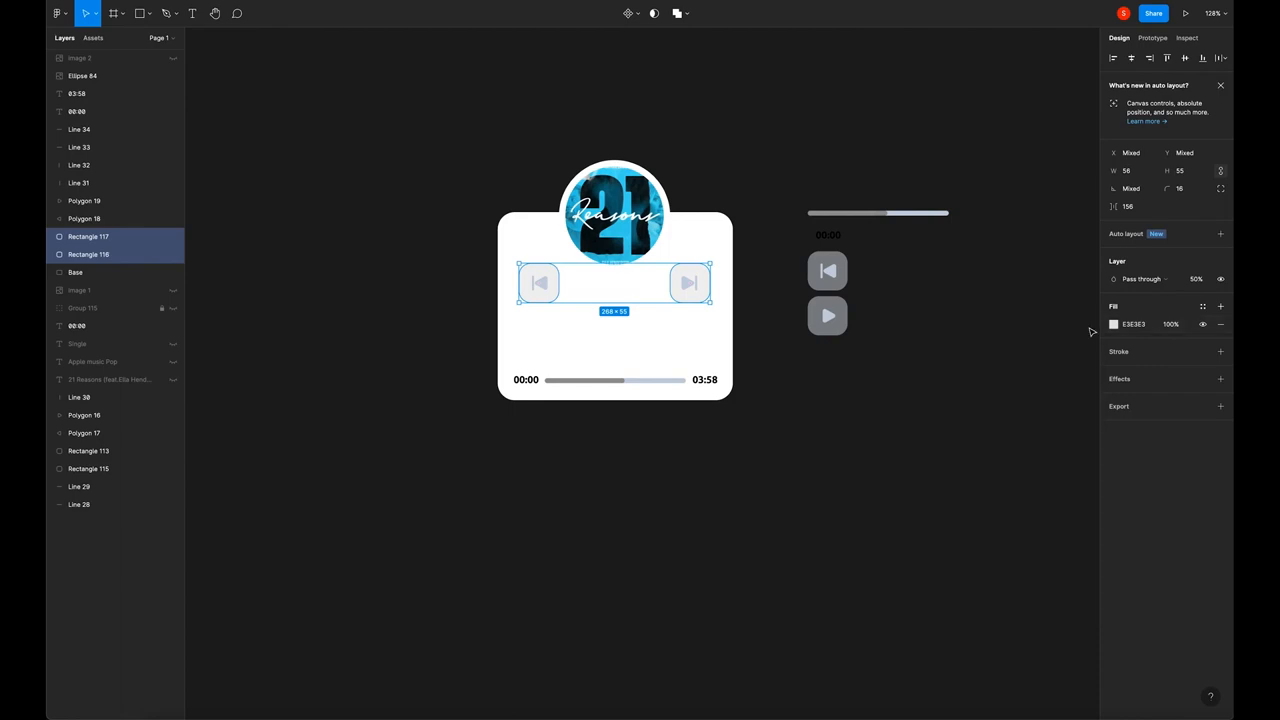
{"action": "left_click", "coordinate": [1014, 314]}
{"action": "key", "text": "ctrl+z"}
Lock the card's Base layer again
{"action": "left_click", "coordinate": [326, 318]}
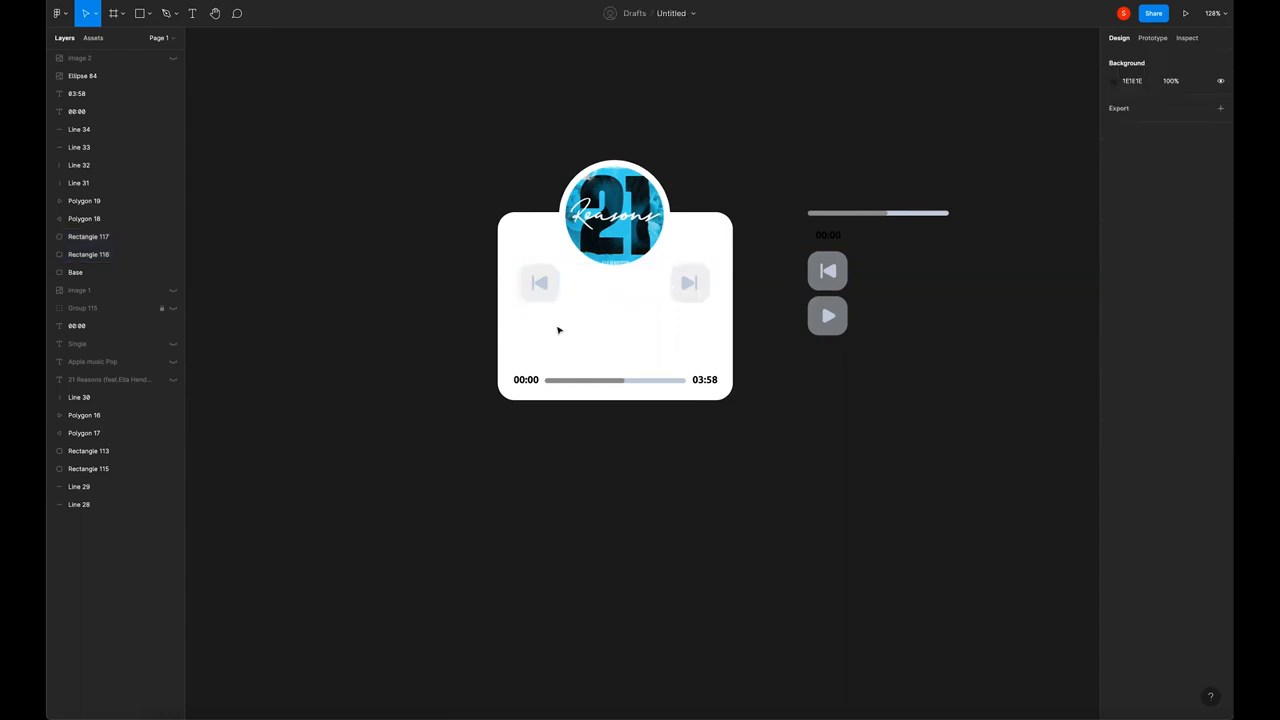
{"action": "left_click", "coordinate": [140, 272]}
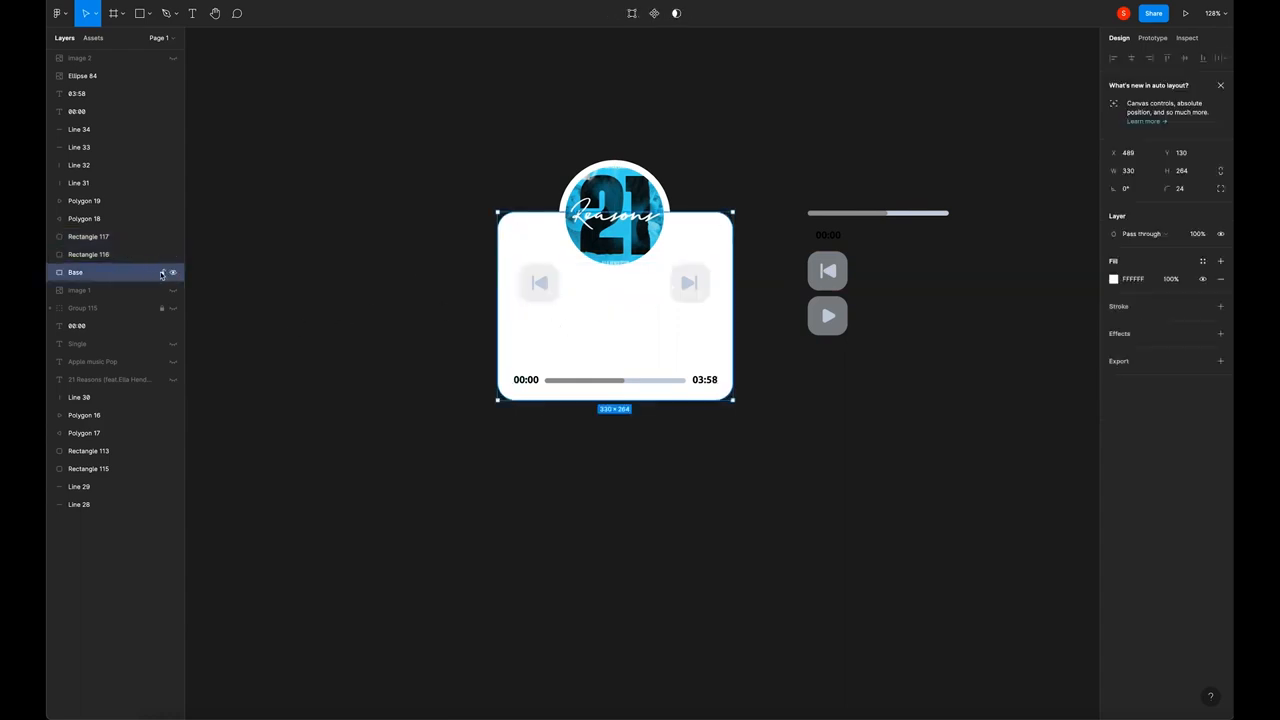
{"action": "left_click", "coordinate": [161, 272]}
Recolour the played part of the card's progress bar with blue sampled from the album cover
{"action": "left_click", "coordinate": [607, 387]}
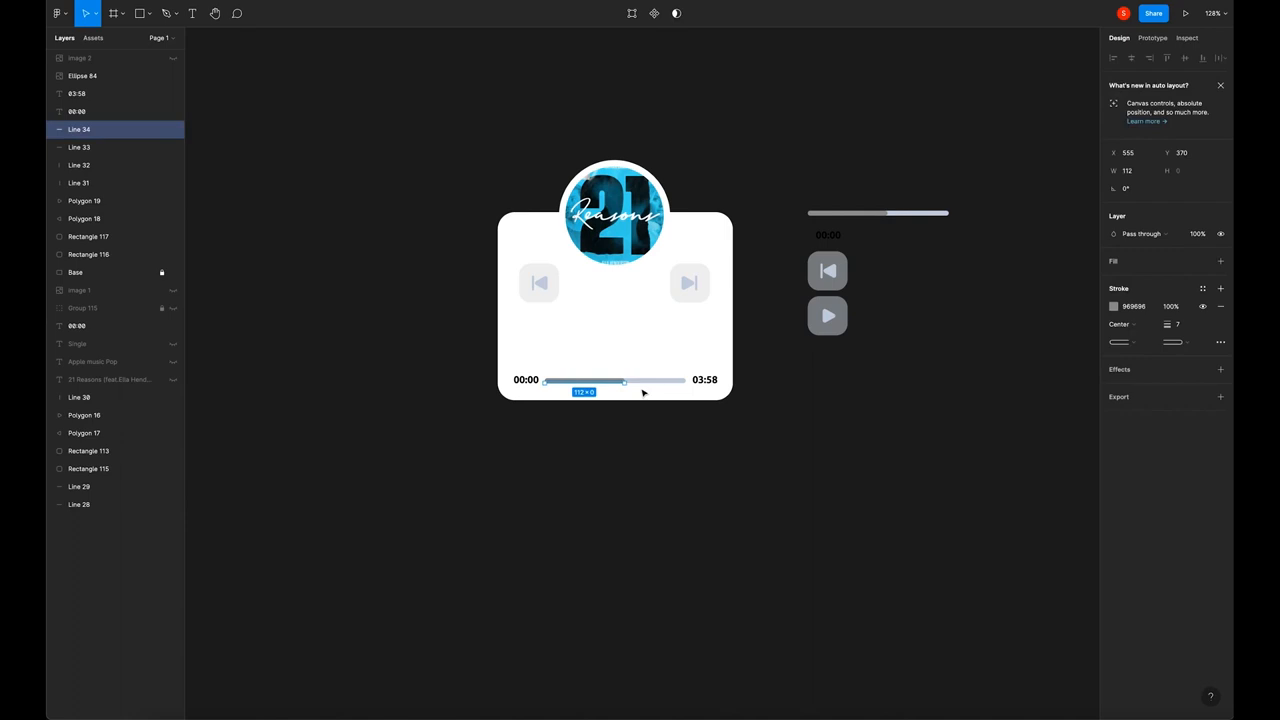
{"action": "key", "text": "i"}
{"action": "left_click", "coordinate": [622, 236]}
{"action": "left_click", "coordinate": [698, 540]}
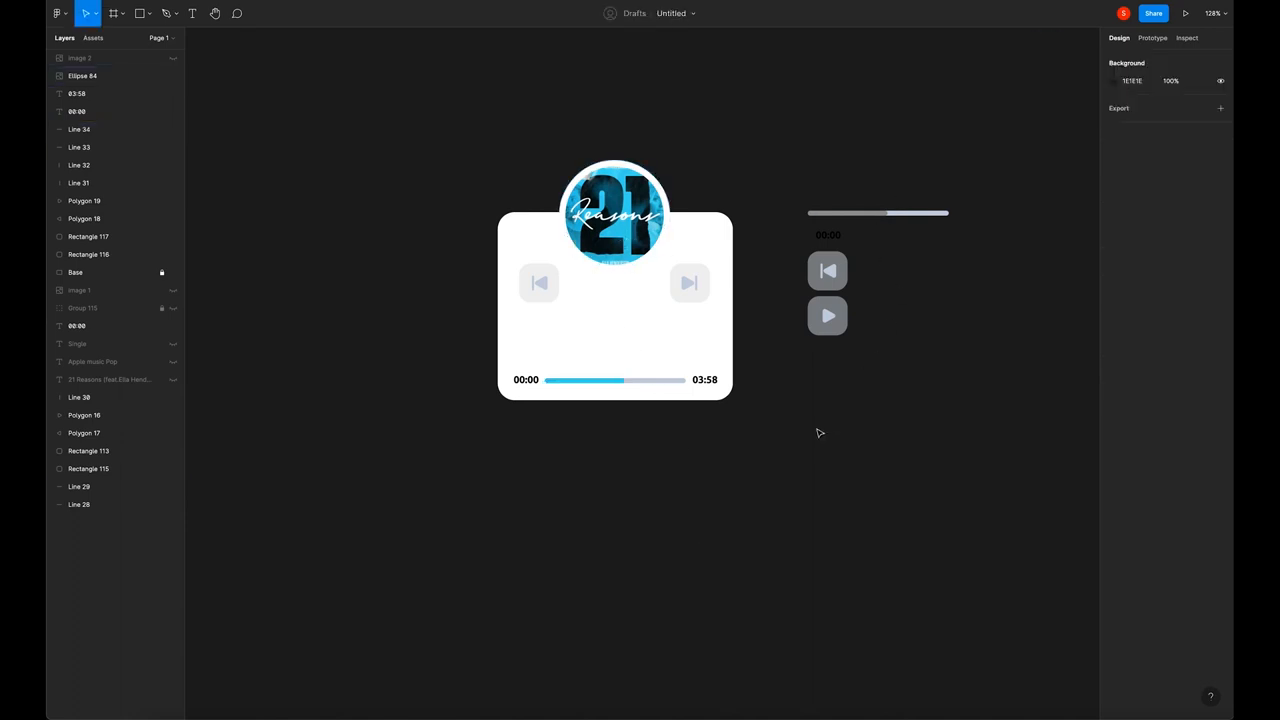
Group the spare play icon with its background square and rename the group Player
{"action": "left_click", "coordinate": [828, 324]}
{"action": "left_click", "coordinate": [838, 318], "text": "shift"}
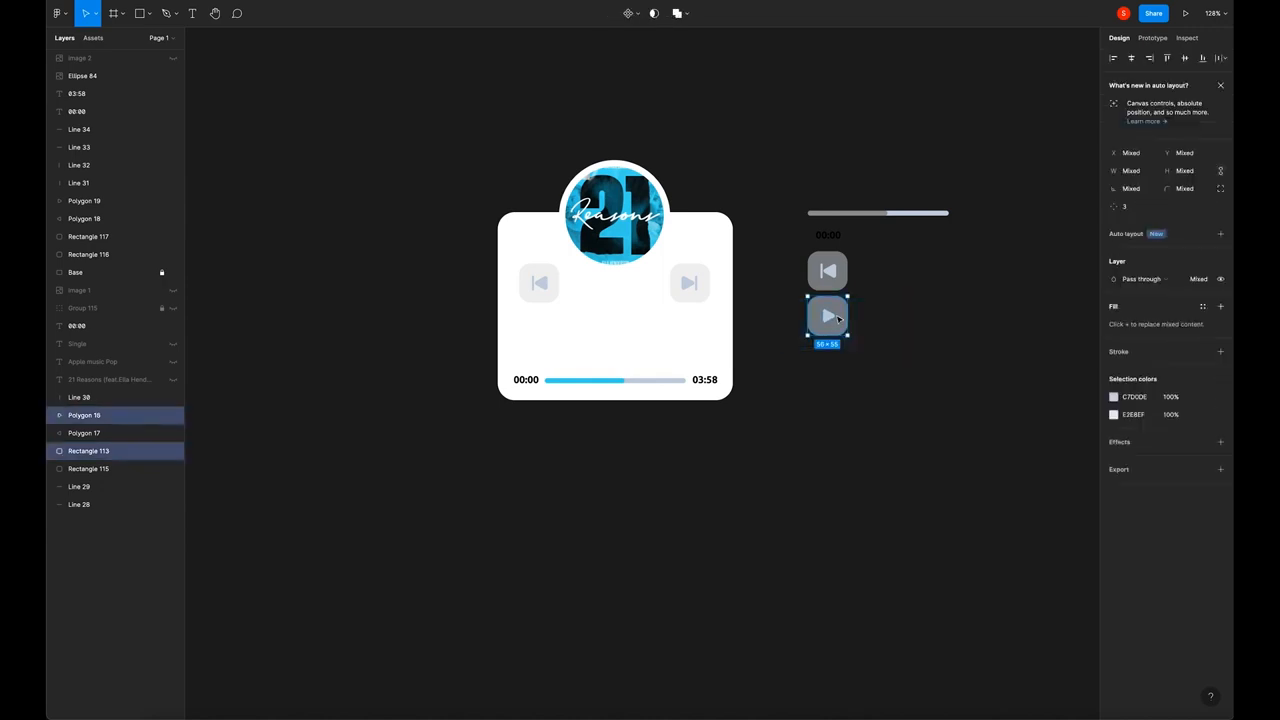
{"action": "left_click_drag", "start_coordinate": [818, 314], "coordinate": [822, 356]}
{"action": "key", "text": "ctrl+z"}
{"action": "key", "text": "ctrl+g"}
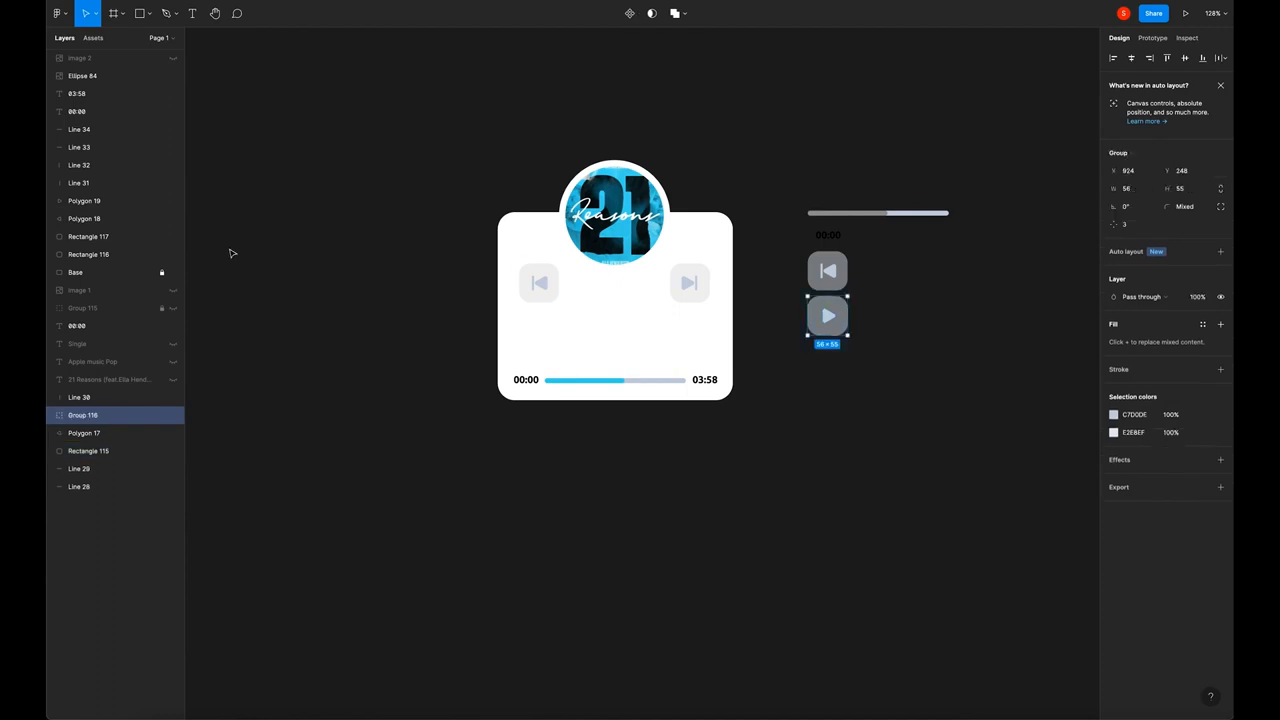
{"action": "double_click", "coordinate": [92, 417]}
{"action": "type", "text": "Player"}
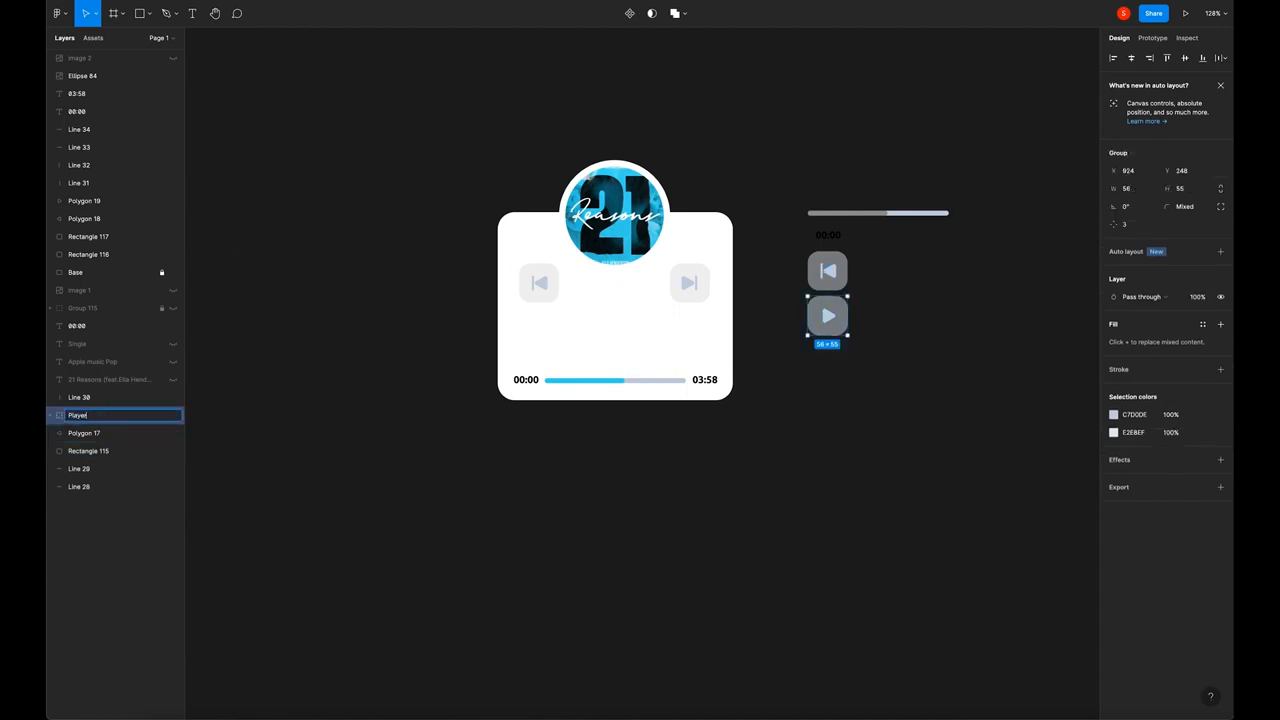
{"action": "key", "text": "Return"}
Move the Player group onto the centre of the circular album cover and bring it to the front
{"action": "left_click", "coordinate": [893, 436]}
{"action": "left_click_drag", "start_coordinate": [829, 321], "coordinate": [616, 220]}
{"action": "key", "text": "ctrl+shift+bracketright"}
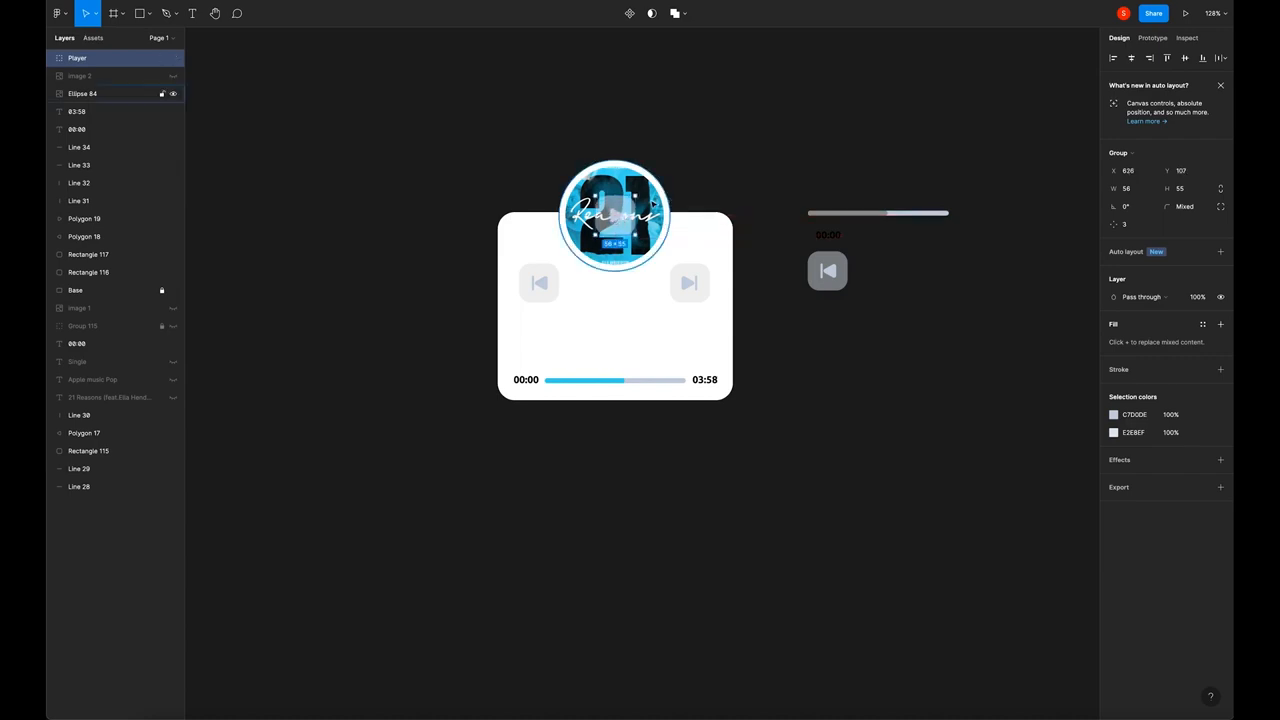
{"action": "left_click", "coordinate": [655, 206], "text": "shift"}
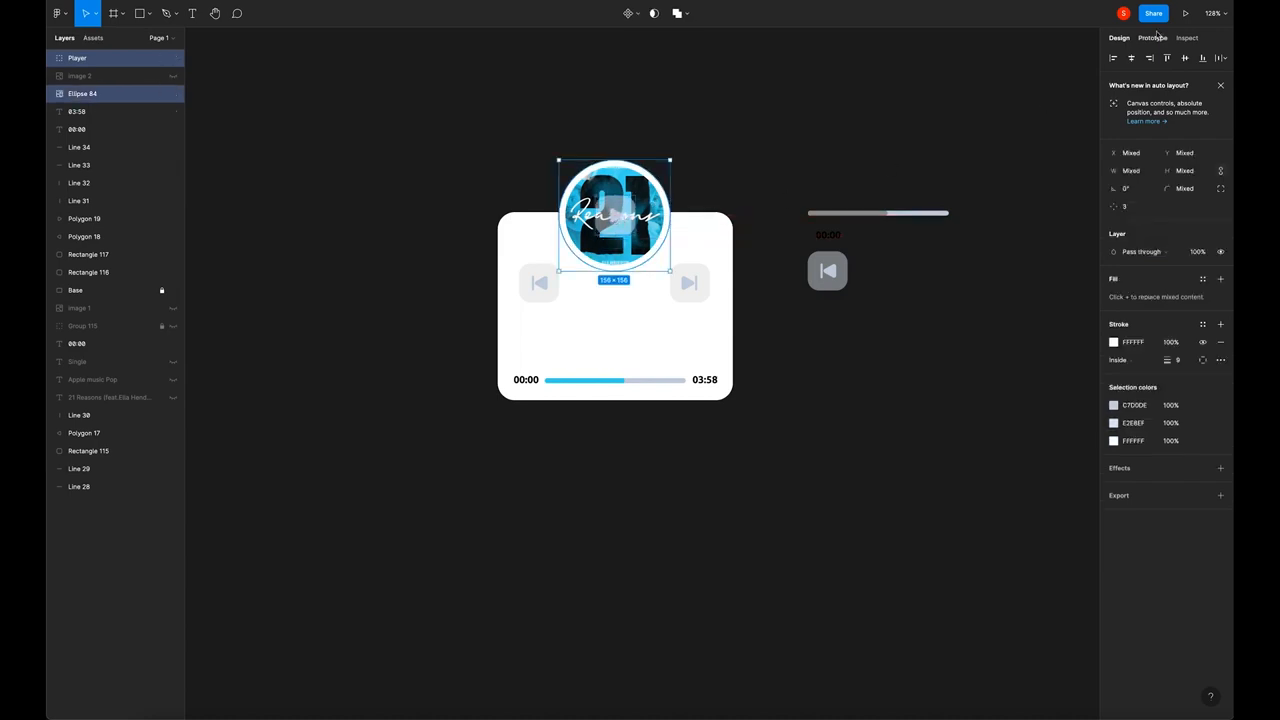
{"action": "left_click", "coordinate": [760, 165]}
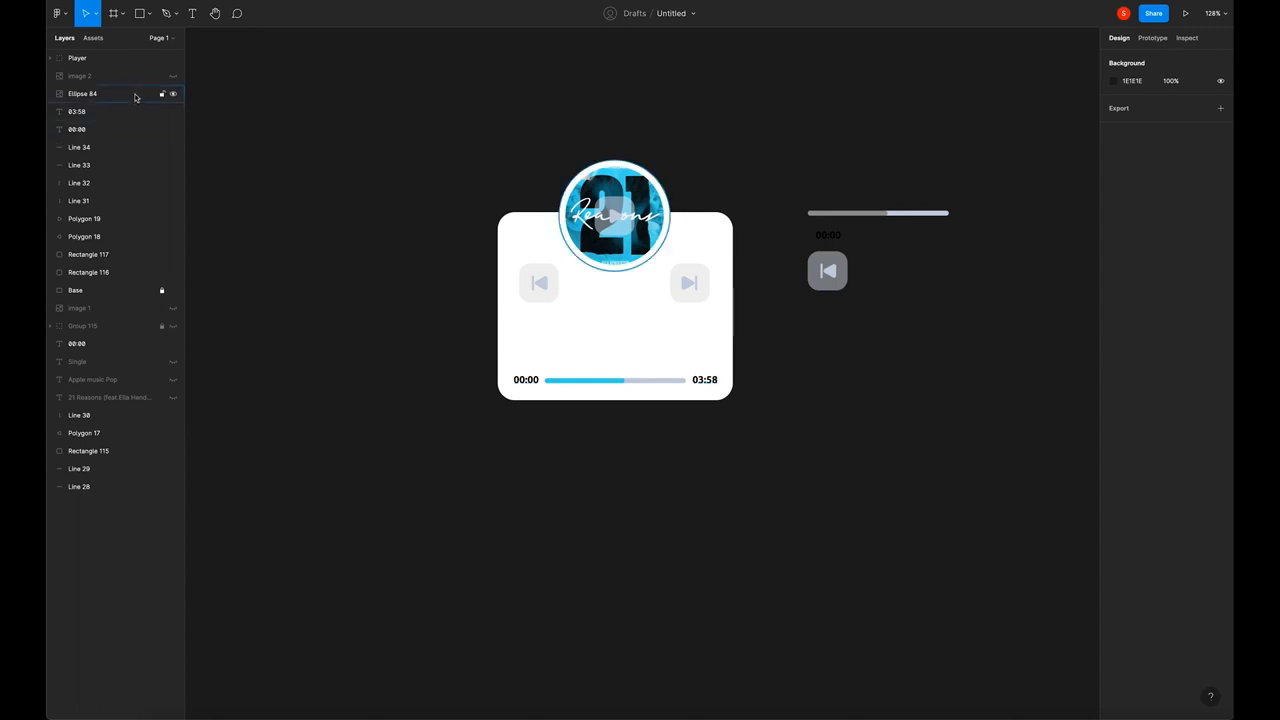
Show the hidden text layers Single, Apple music Pop and 21 Reasons
{"action": "left_click", "coordinate": [173, 361]}
{"action": "left_click", "coordinate": [173, 379]}
{"action": "left_click", "coordinate": [173, 397]}
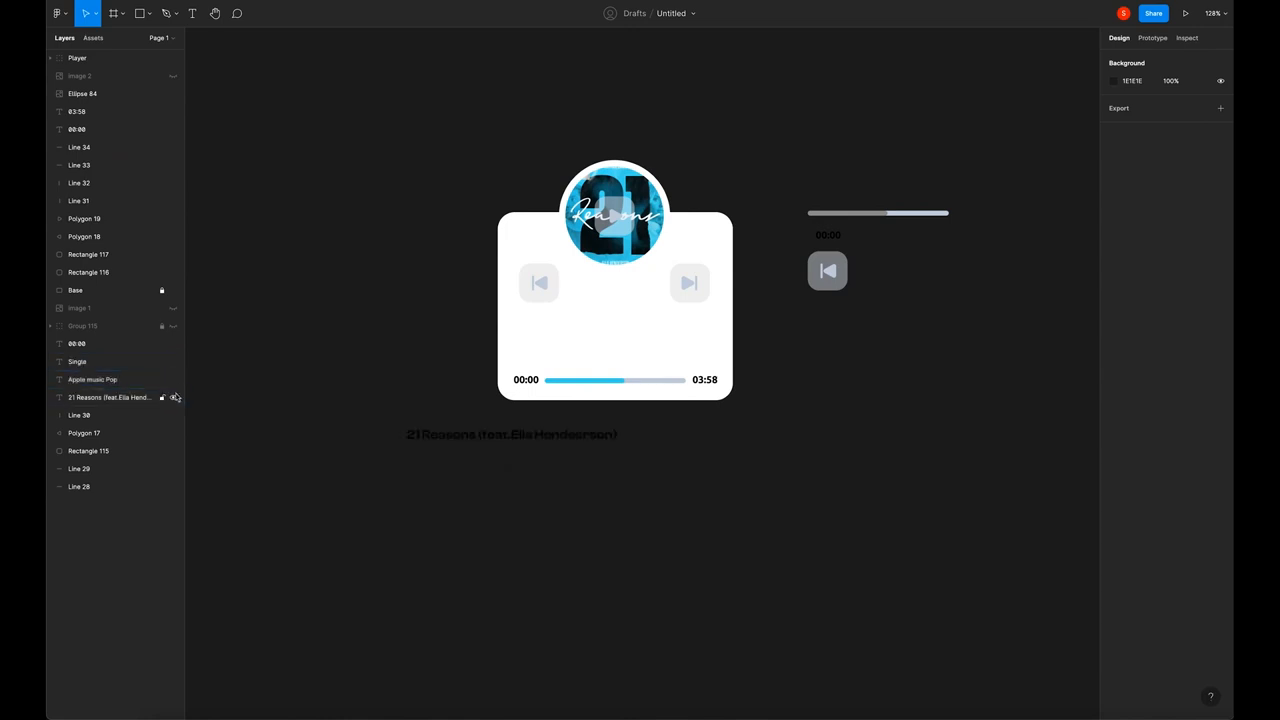
Place the 21 Reasons title text on the white card, centred above the progress bar
{"action": "left_click", "coordinate": [442, 439]}
{"action": "left_click_drag", "start_coordinate": [444, 440], "coordinate": [619, 335]}
{"action": "left_click", "coordinate": [809, 444]}
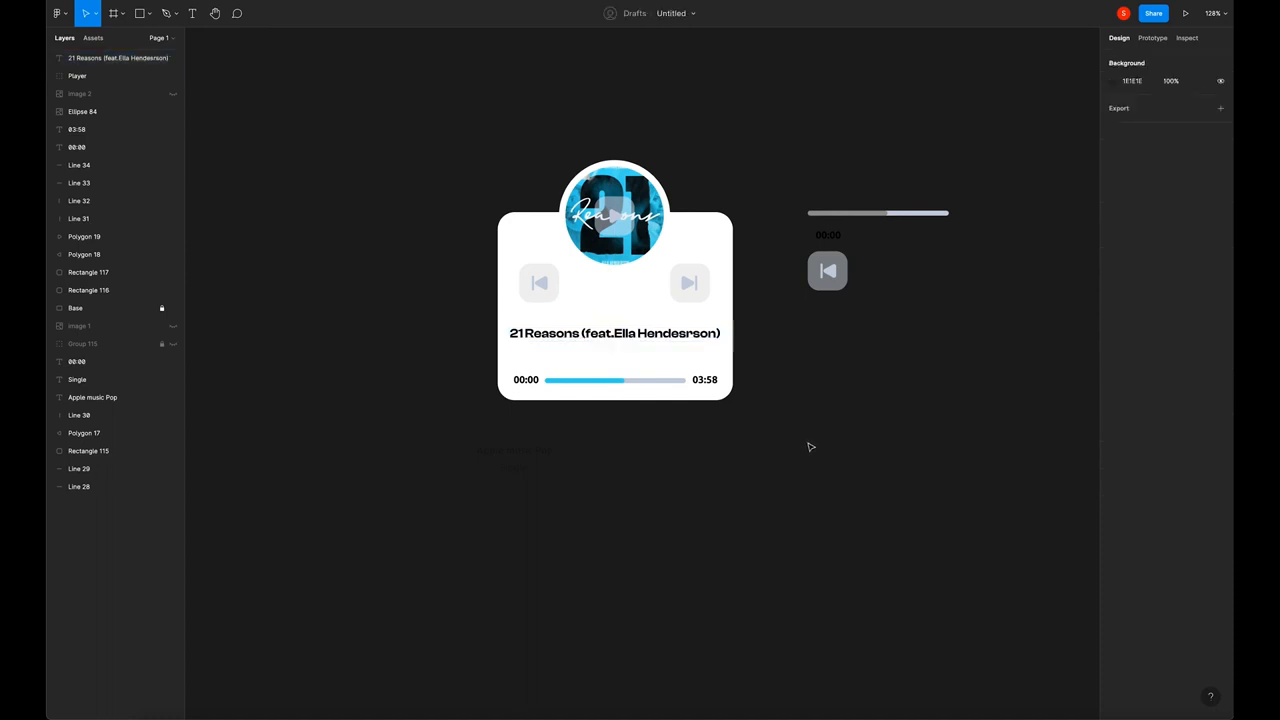
{"action": "left_click", "coordinate": [684, 334]}
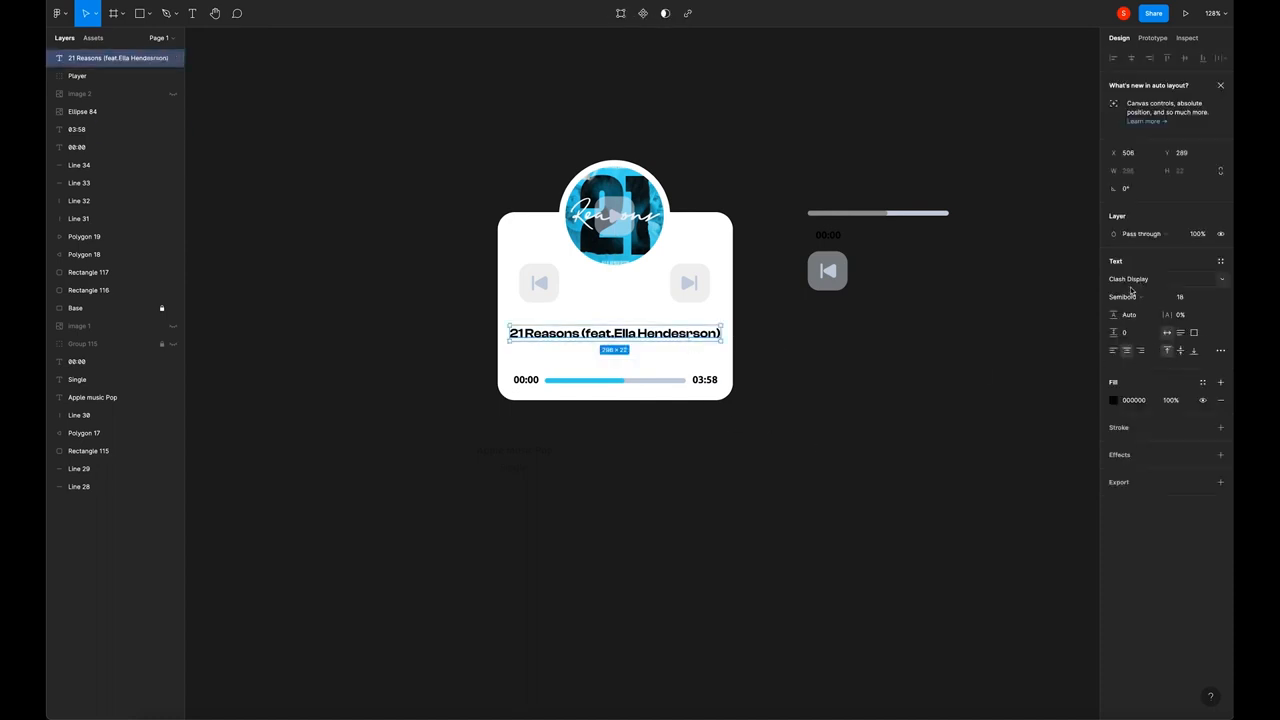
{"action": "left_click", "coordinate": [923, 404]}
Place the Apple music Pop text beneath the song title and the Single text beneath it
{"action": "left_click", "coordinate": [523, 454]}
{"action": "left_click_drag", "start_coordinate": [523, 454], "coordinate": [637, 356]}
{"action": "left_click", "coordinate": [626, 334], "text": "shift"}
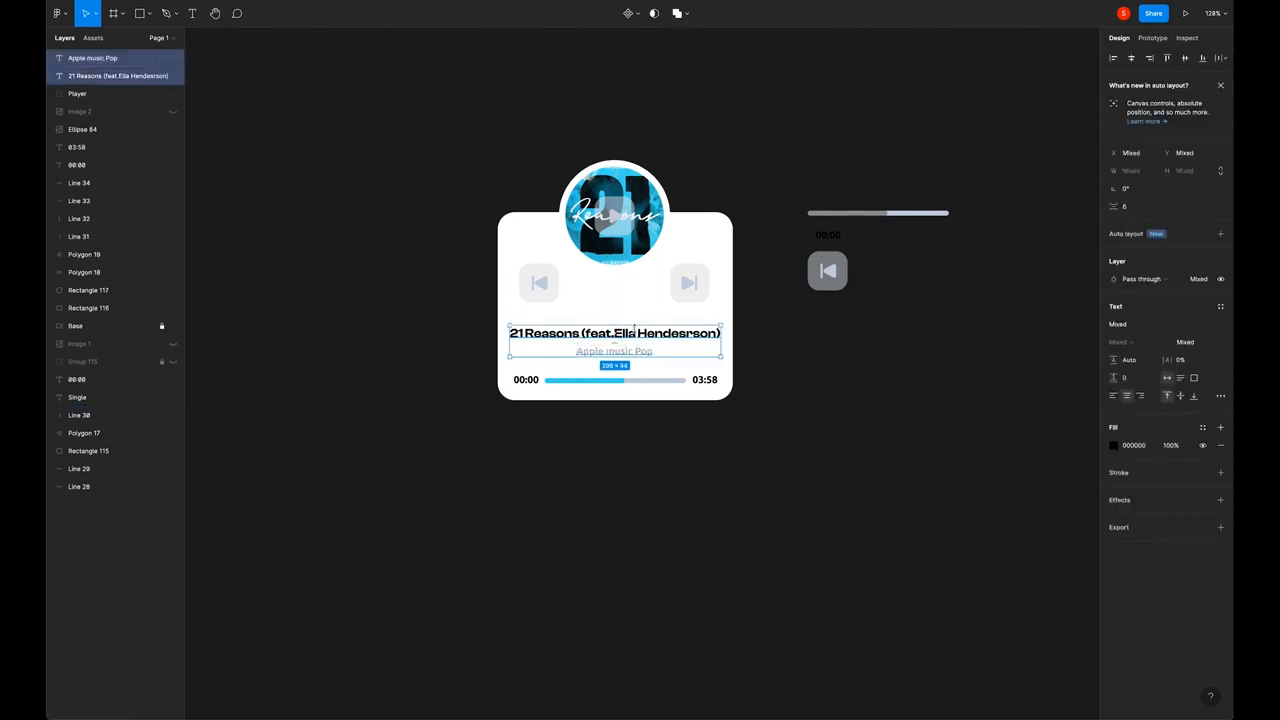
{"action": "left_click", "coordinate": [515, 467]}
{"action": "left_click_drag", "start_coordinate": [515, 467], "coordinate": [619, 362]}
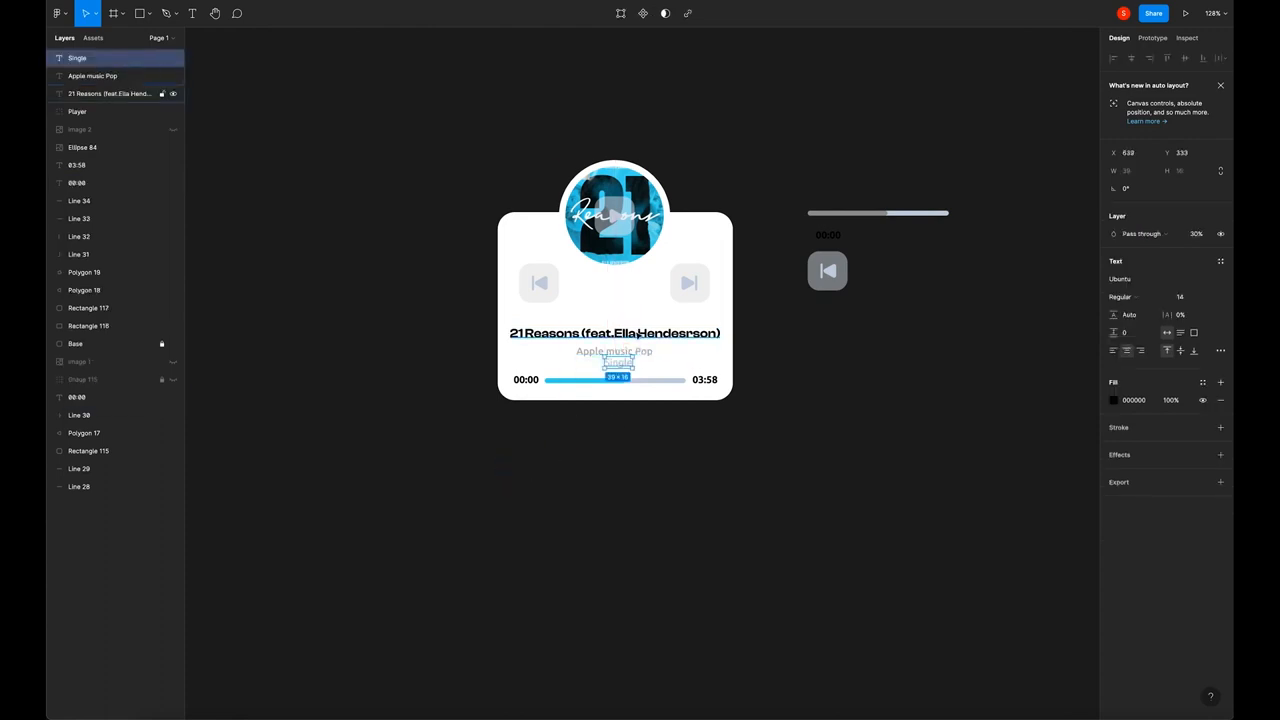
Set the vertical spacing between the title, Apple music Pop and Single texts to 4
{"action": "left_click", "coordinate": [640, 334]}
{"action": "left_click", "coordinate": [630, 352], "text": "shift"}
{"action": "left_click", "coordinate": [629, 366], "text": "shift"}
{"action": "left_click", "coordinate": [711, 359]}
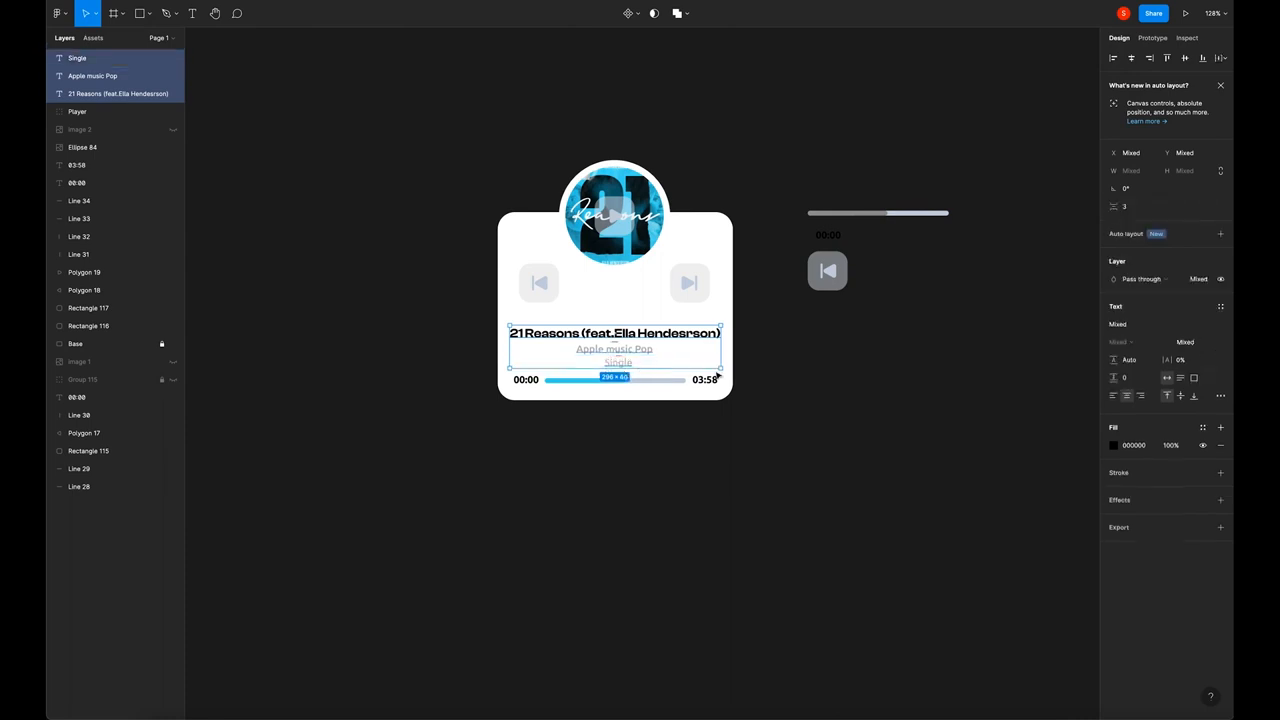
{"action": "left_click", "coordinate": [1128, 207]}
{"action": "key", "text": "Return"}
Move the three song text lines together slightly higher on the card to leave more room above the progress bar
{"action": "left_click", "coordinate": [848, 389]}
{"action": "left_click", "coordinate": [685, 337]}
{"action": "key", "text": "Escape"}
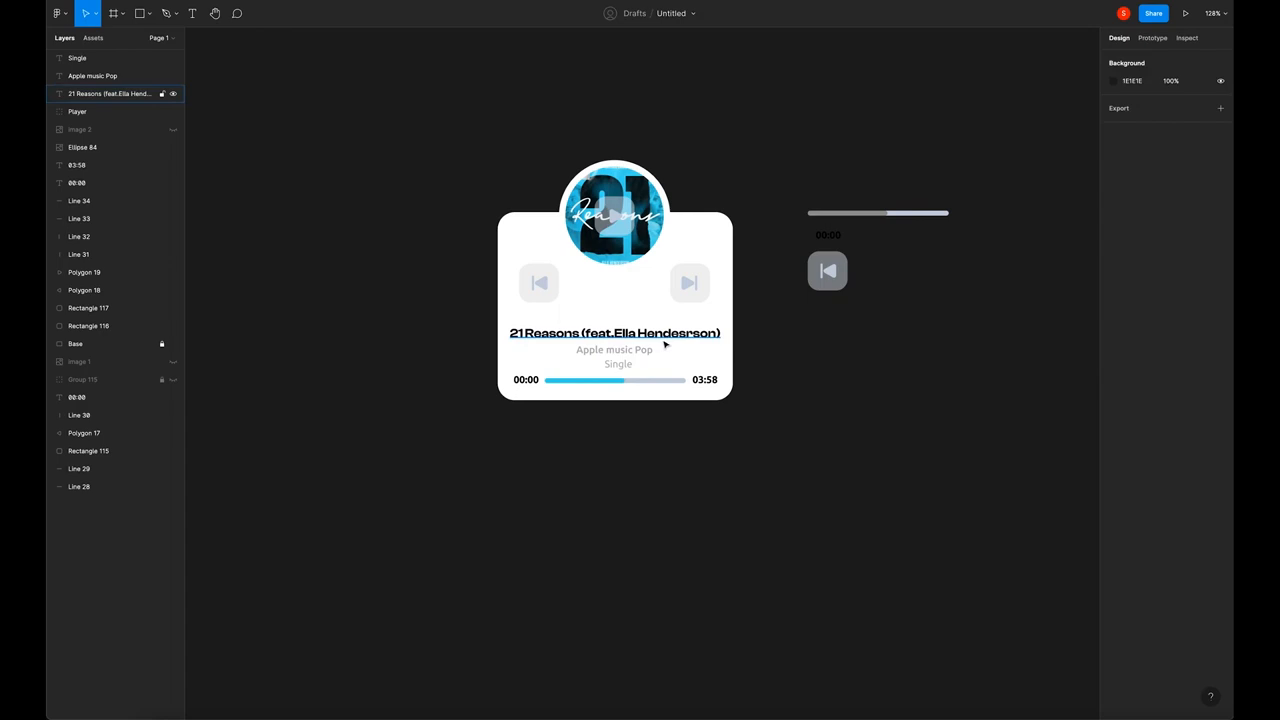
{"action": "key", "text": "ctrl+z"}
{"action": "left_click_drag", "start_coordinate": [665, 344], "coordinate": [665, 335]}
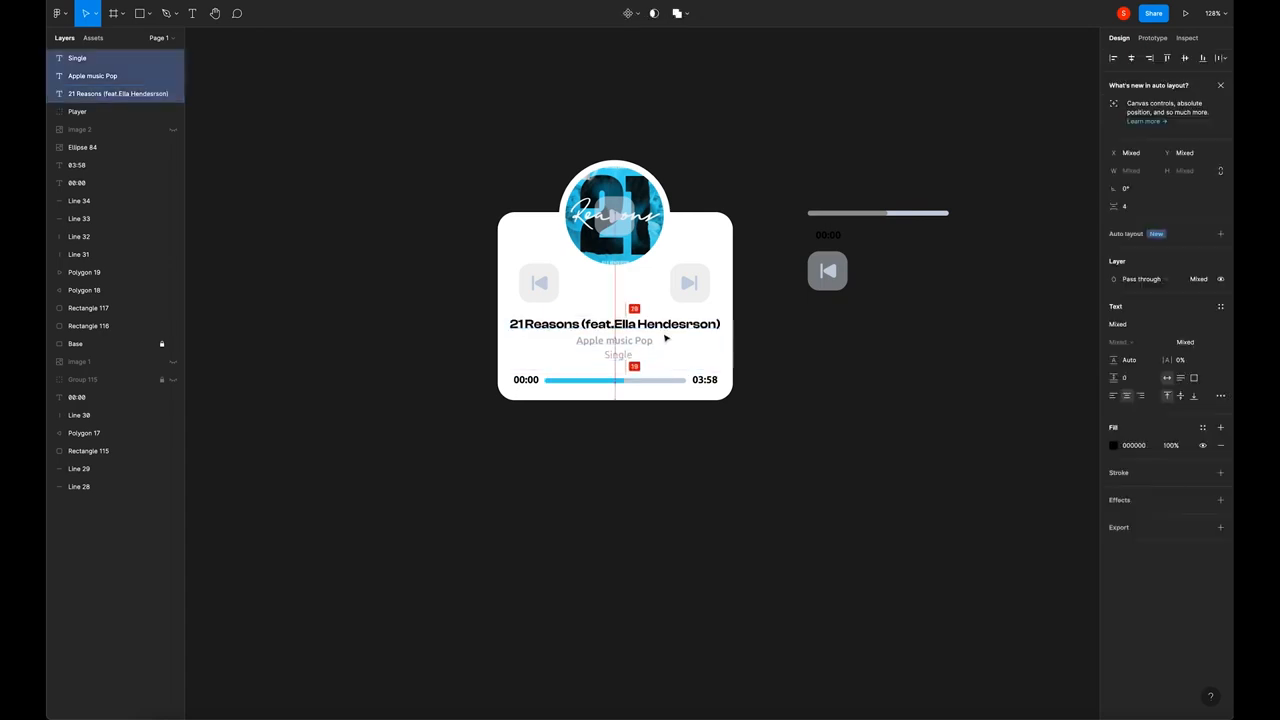
{"action": "left_click", "coordinate": [820, 376]}
{"action": "key", "text": "ctrl+z"}
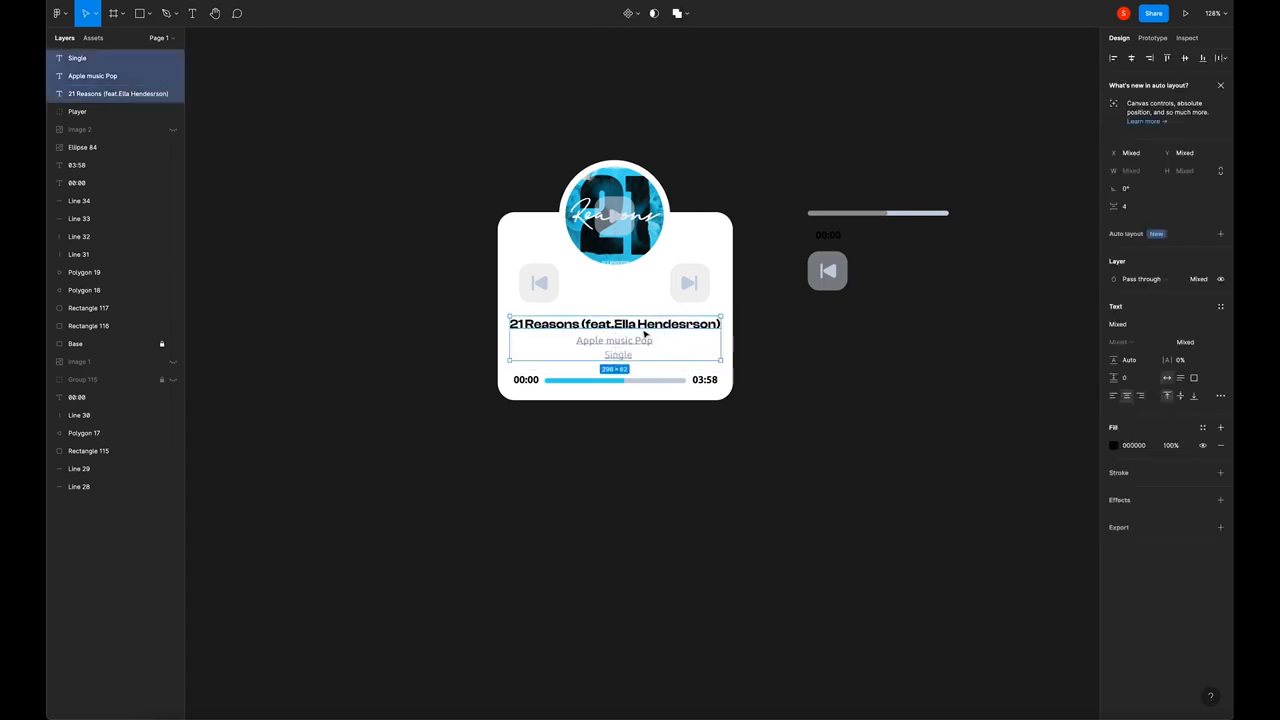
{"action": "left_click_drag", "start_coordinate": [645, 336], "coordinate": [645, 341]}
{"action": "left_click", "coordinate": [750, 380]}
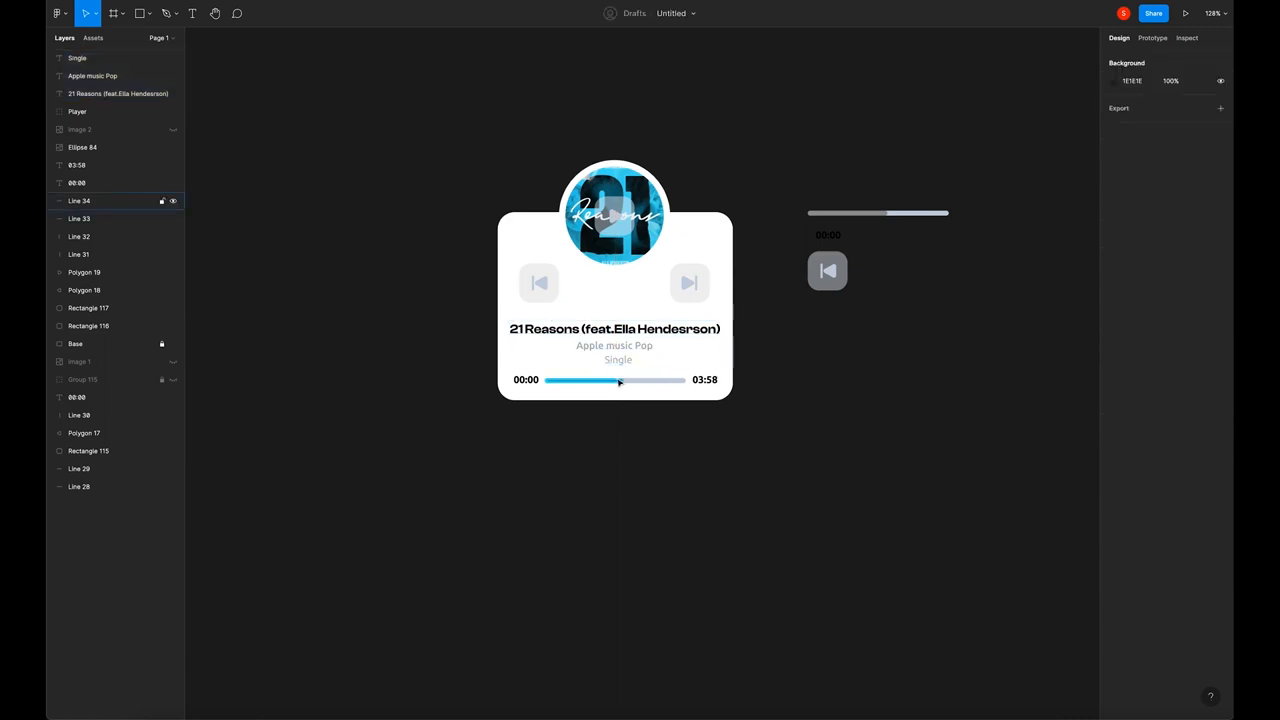
Recolour the played part of the card's progress bar with a dark blue sampled from the album cover
{"action": "left_click", "coordinate": [619, 382]}
{"action": "key", "text": "i"}
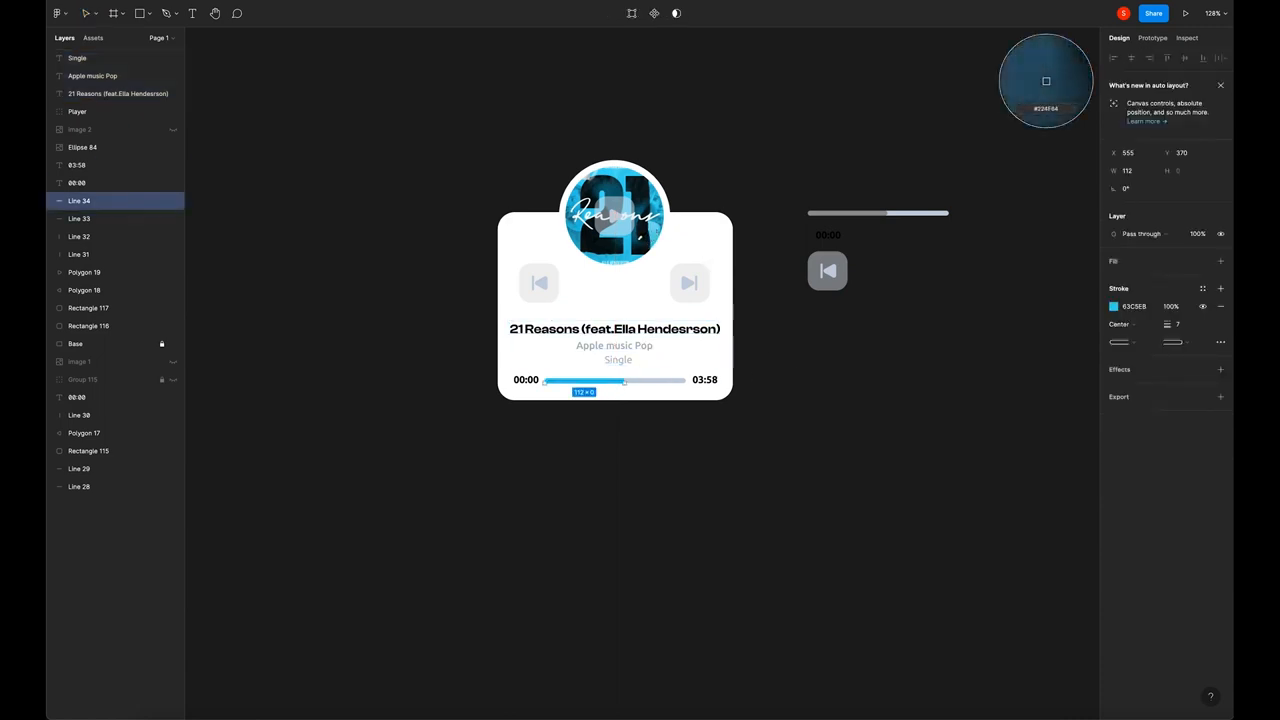
{"action": "left_click", "coordinate": [1046, 81]}
{"action": "left_click", "coordinate": [790, 401]}
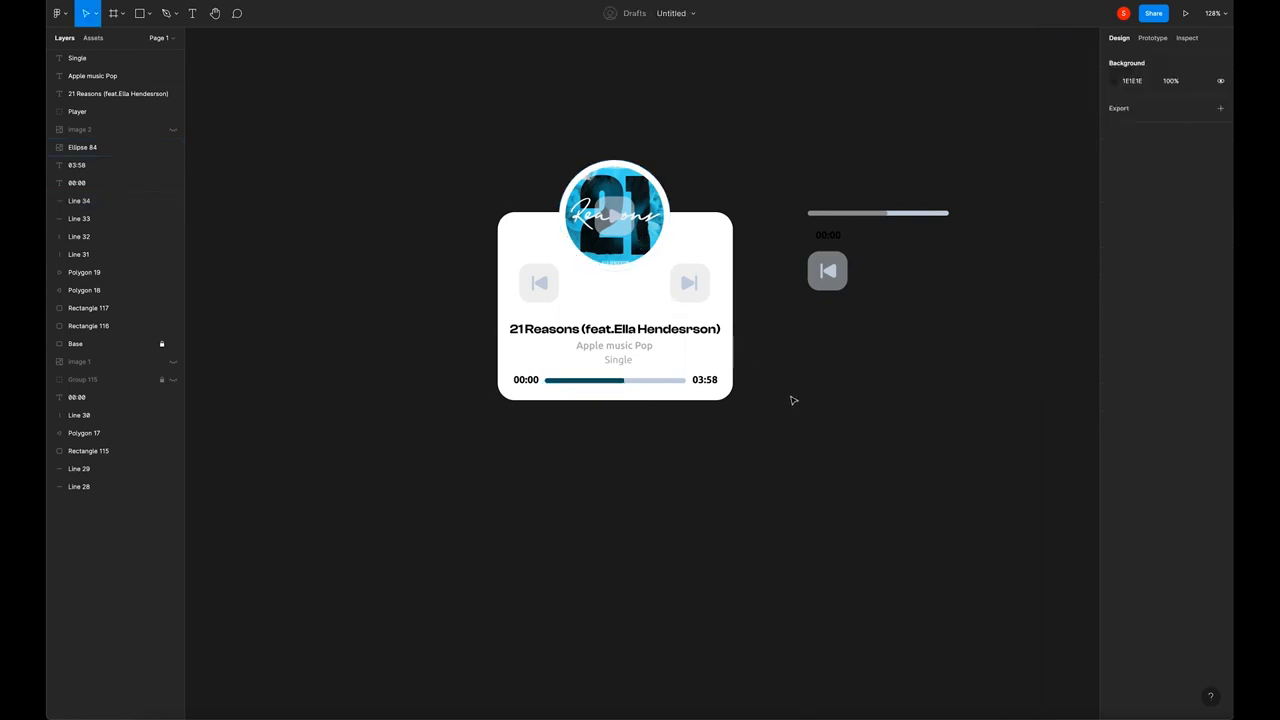
Try to recolour the progress bar's unplayed track with a colour sampled from the next button
{"action": "left_click", "coordinate": [657, 384]}
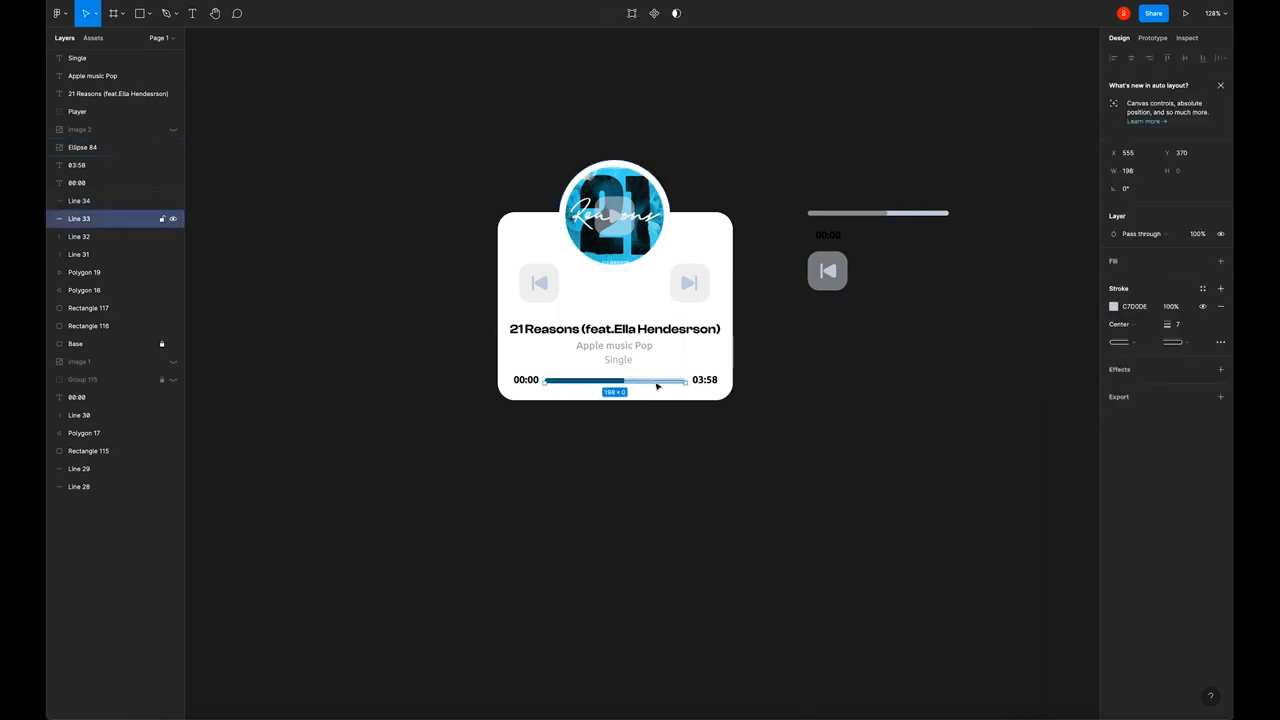
{"action": "key", "text": "i"}
{"action": "left_click", "coordinate": [688, 283]}
{"action": "left_click", "coordinate": [809, 394]}
Set the stroke colour of the progress bar's unplayed track to light grey EBEEF1
{"action": "left_click", "coordinate": [679, 386]}
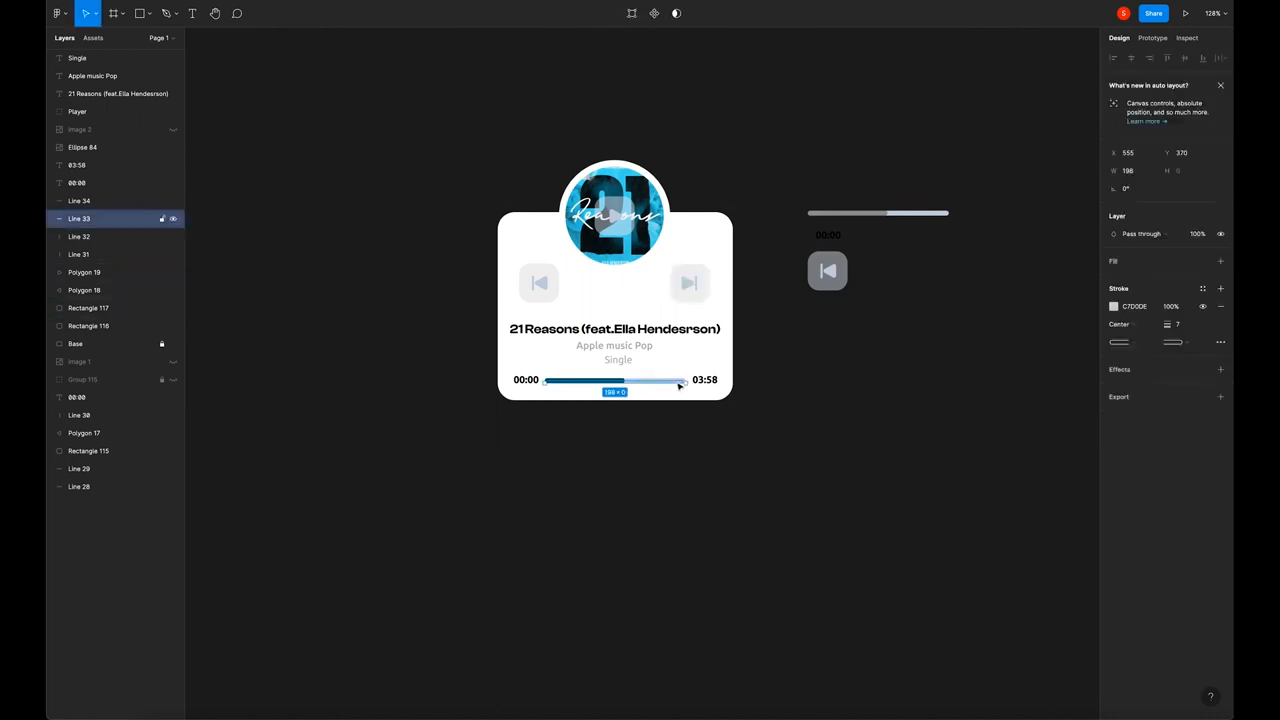
{"action": "left_click", "coordinate": [1113, 306]}
{"action": "left_click", "coordinate": [971, 335]}
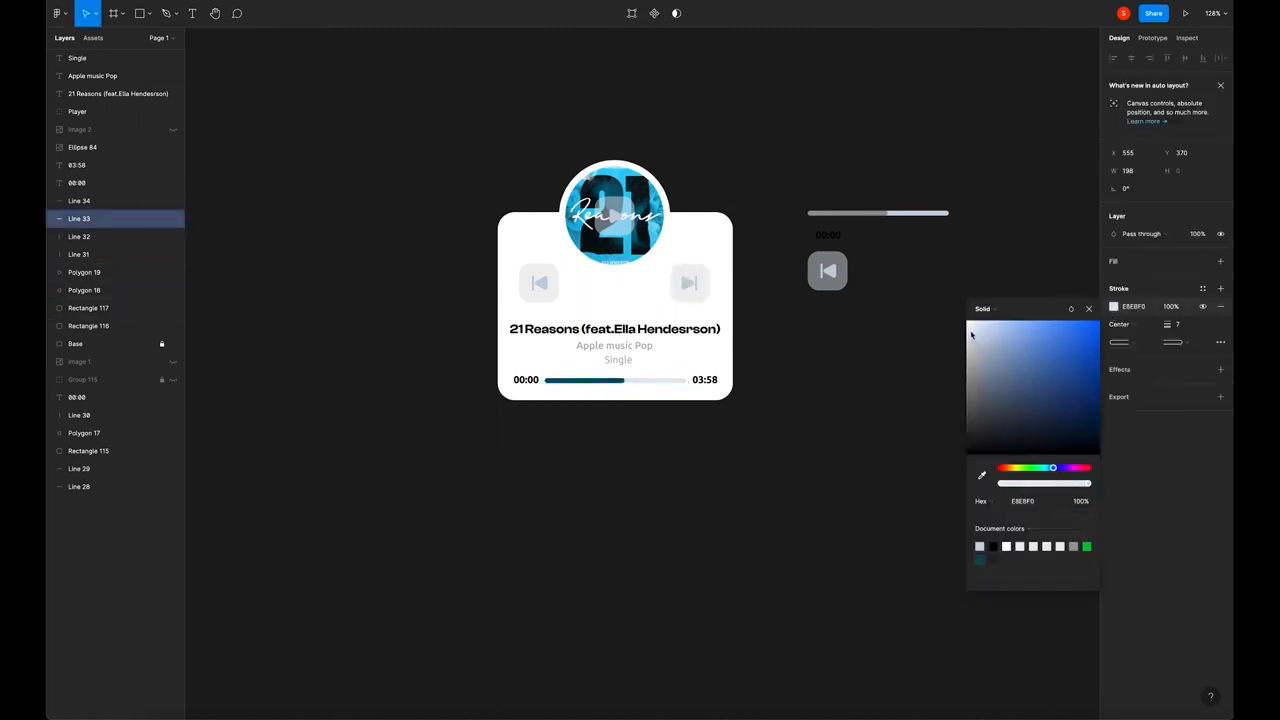
{"action": "left_click", "coordinate": [1089, 308]}
{"action": "left_click", "coordinate": [797, 380]}
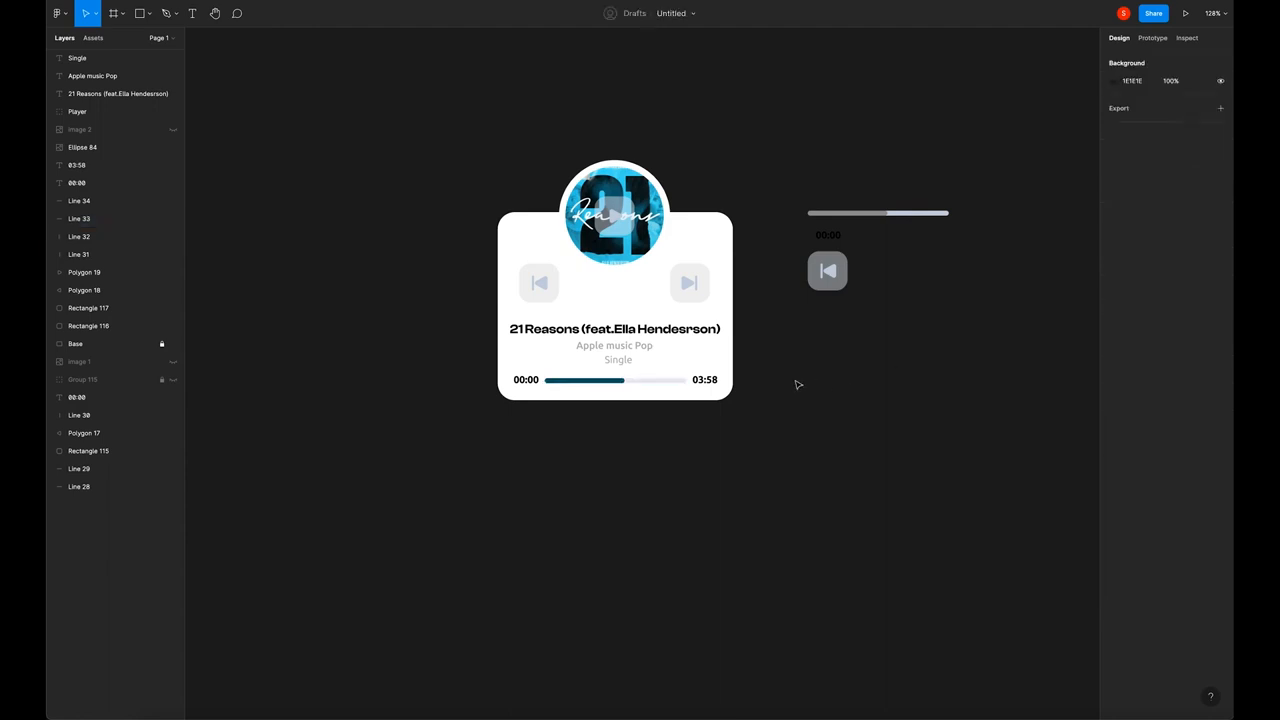
Add an inner shadow with a Y offset of 1 and 10% opacity to the progress bar's unplayed track
{"action": "left_click", "coordinate": [674, 381]}
{"action": "left_click", "coordinate": [1220, 369]}
{"action": "left_click", "coordinate": [1145, 387]}
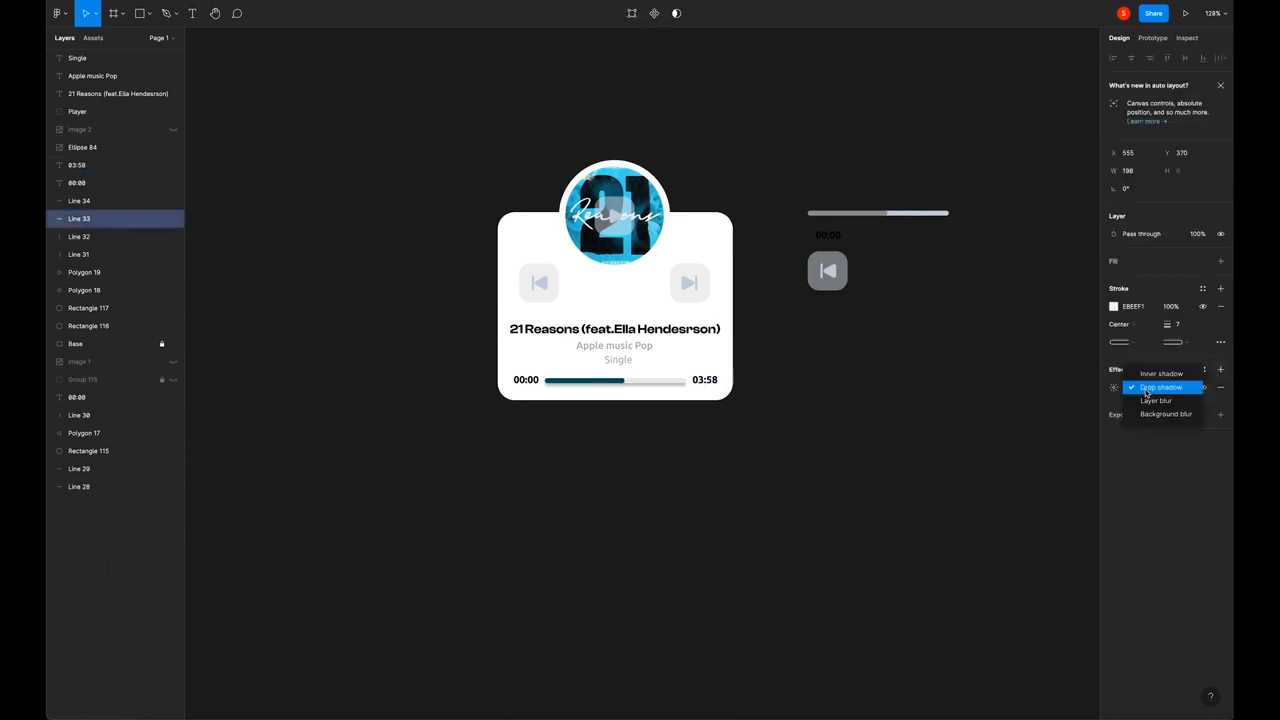
{"action": "left_click", "coordinate": [1140, 375]}
{"action": "left_click", "coordinate": [1115, 392]}
{"action": "left_click", "coordinate": [998, 433]}
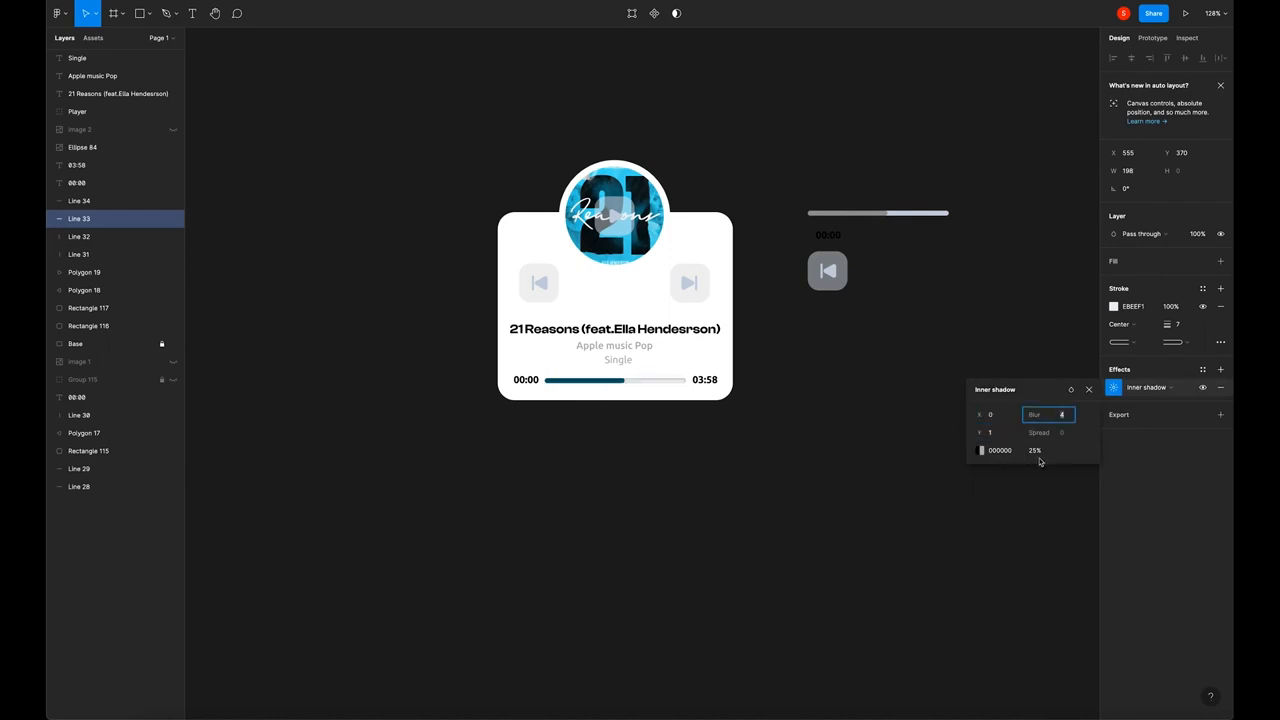
{"action": "left_click", "coordinate": [1037, 451]}
{"action": "type", "text": "10"}
{"action": "key", "text": "Return"}
{"action": "left_click", "coordinate": [831, 428]}
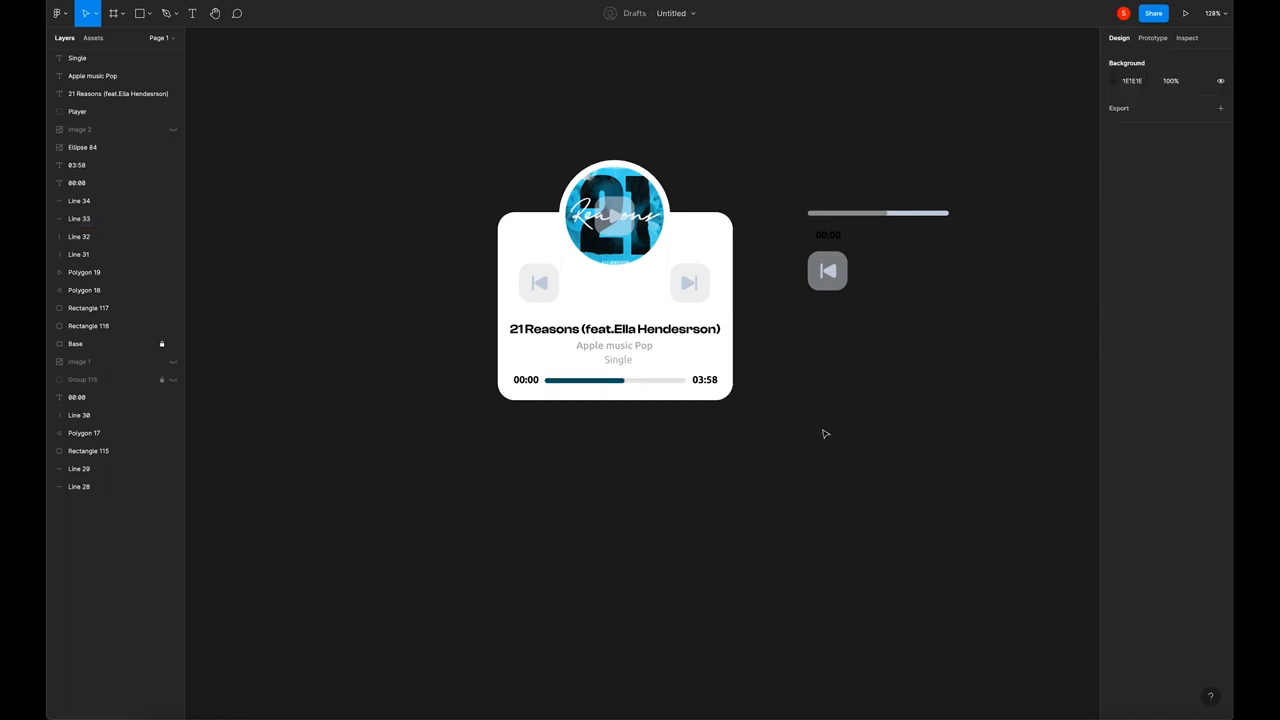
Set the fill of the card's 00:00 and 03:58 time labels to dark grey 585858
{"action": "left_click", "coordinate": [530, 385]}
{"action": "left_click", "coordinate": [704, 382], "text": "shift"}
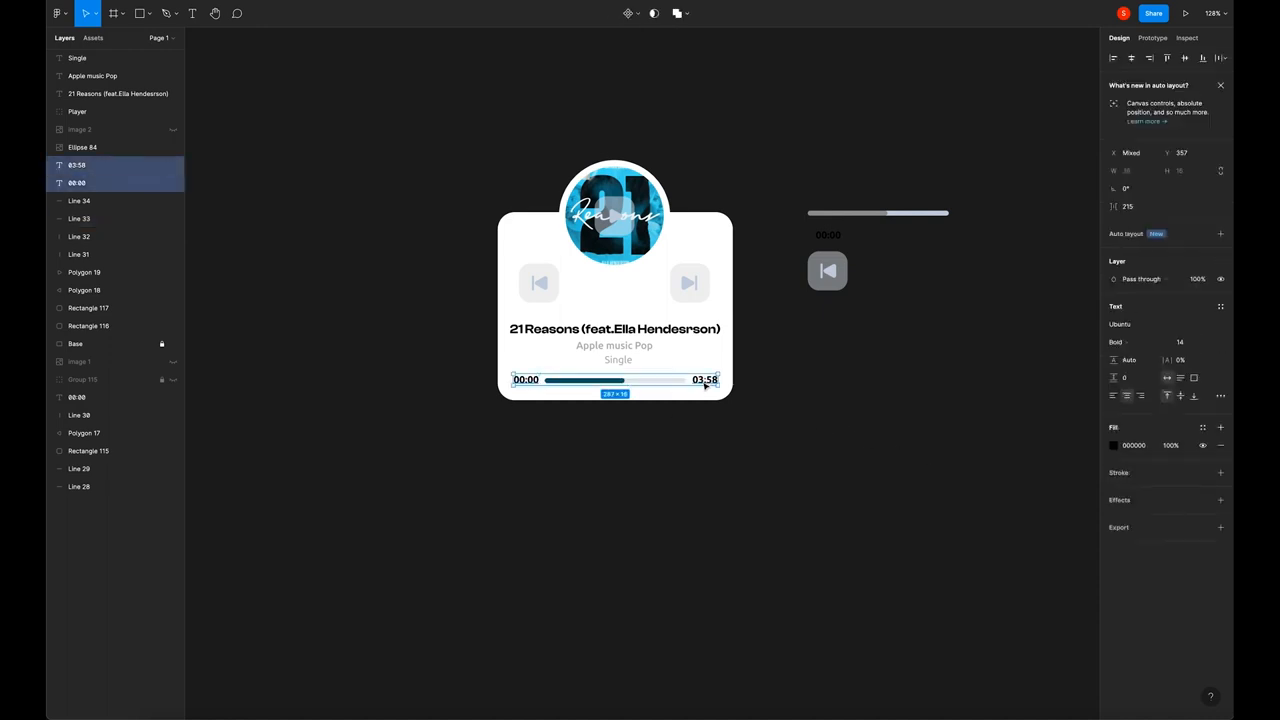
{"action": "left_click", "coordinate": [1113, 450]}
{"action": "left_click_drag", "start_coordinate": [998, 510], "coordinate": [950, 528]}
{"action": "left_click", "coordinate": [1072, 430]}
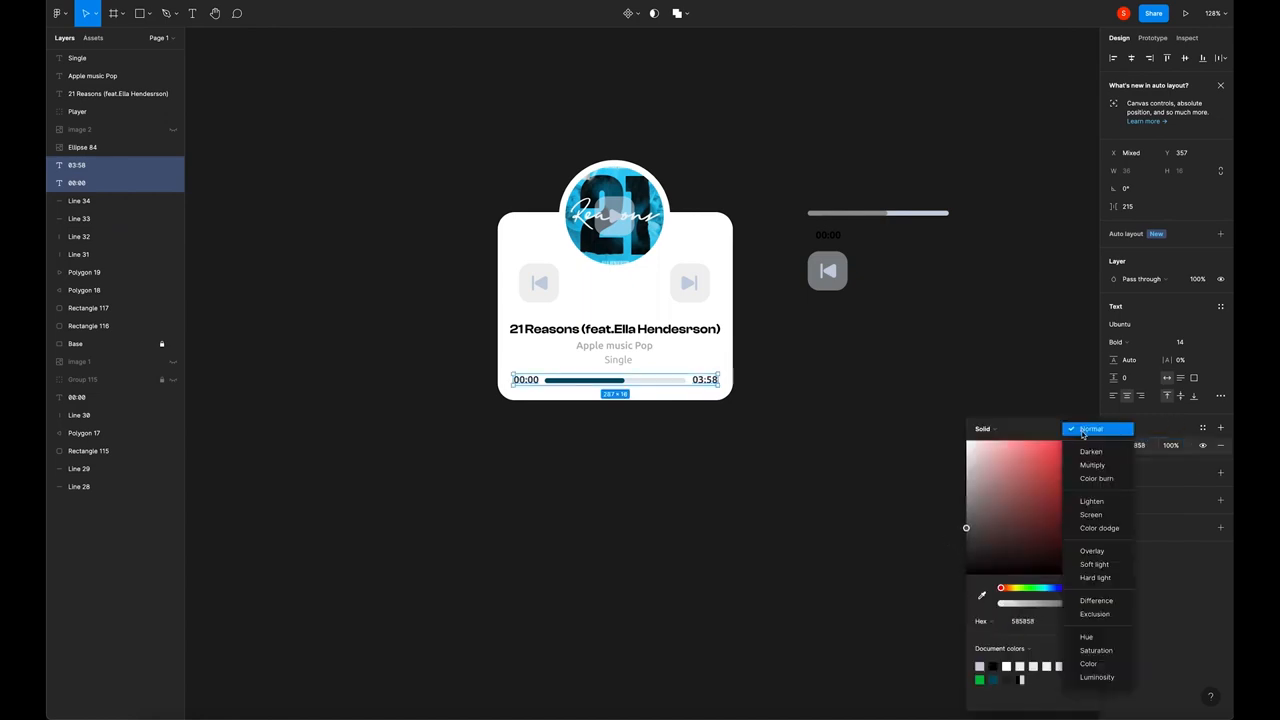
{"action": "key", "text": "Escape"}
{"action": "key", "text": "Escape"}
Change both time labels to the song title's Clash Display font in a weight lighter than Bold
{"action": "left_click", "coordinate": [1139, 326]}
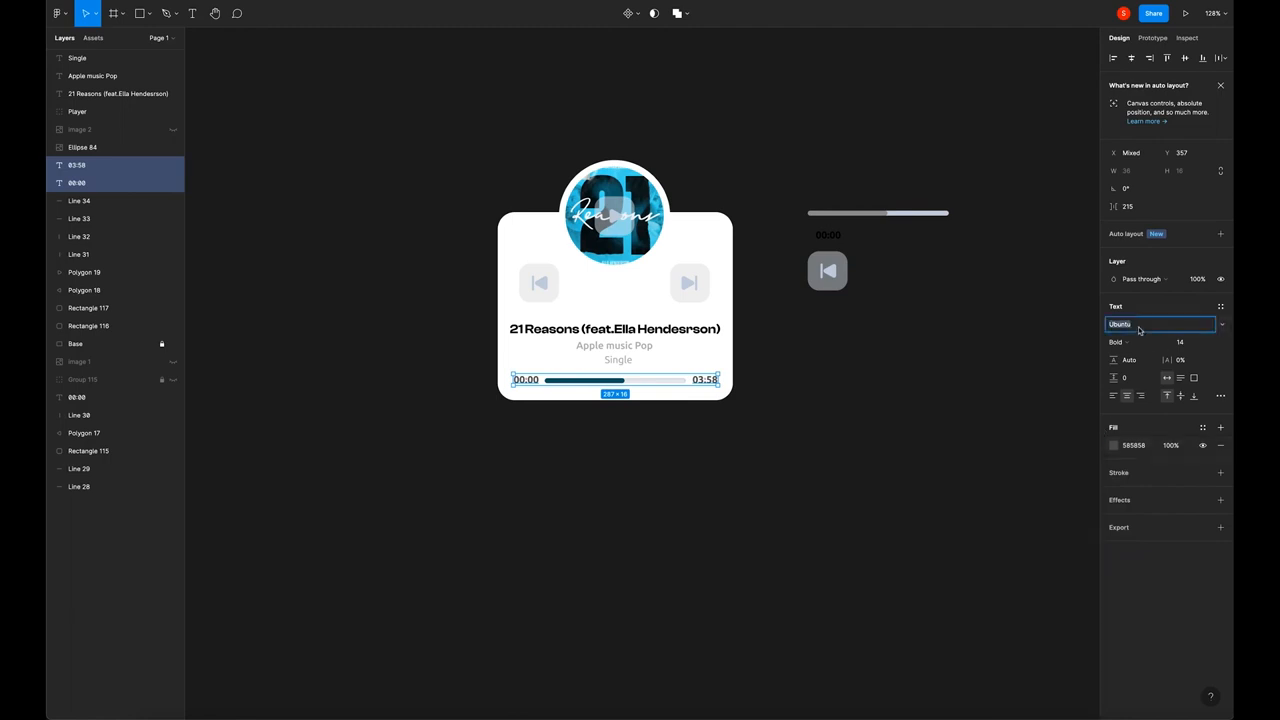
{"action": "type", "text": "V"}
{"action": "key", "text": "Return"}
{"action": "left_click", "coordinate": [1118, 342]}
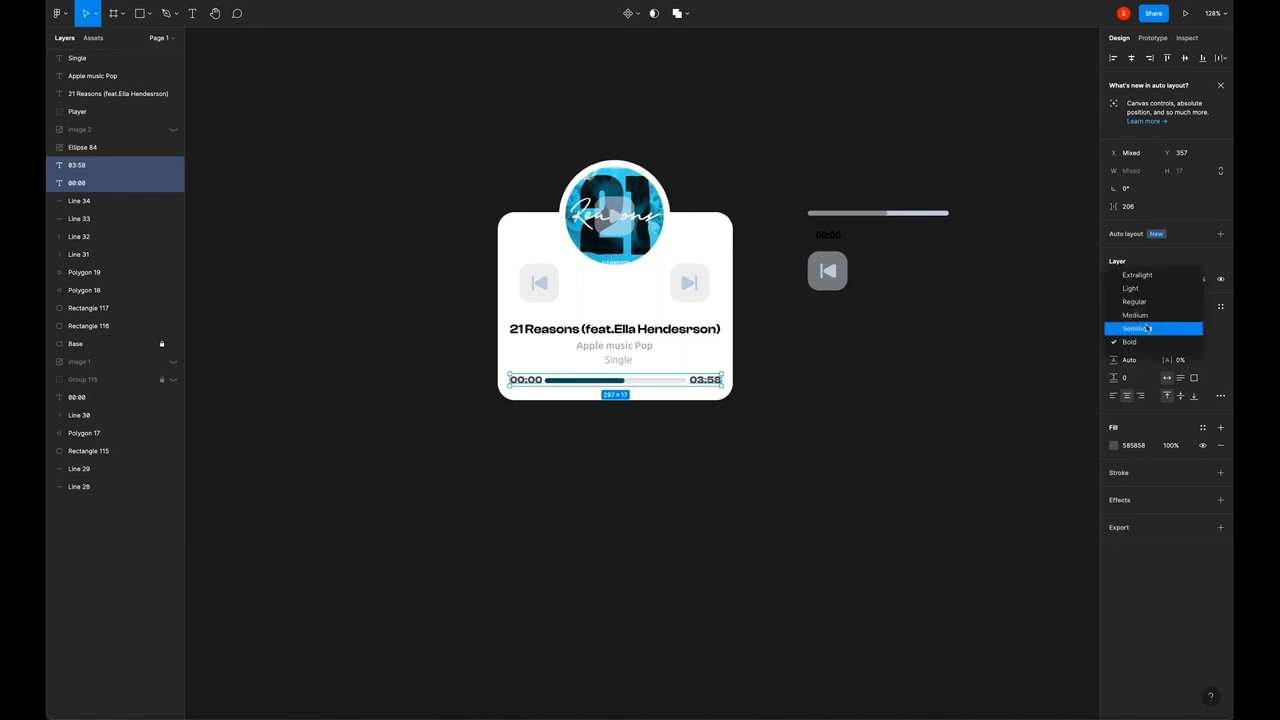
{"action": "left_click", "coordinate": [1147, 328]}
{"action": "left_click", "coordinate": [1141, 342]}
{"action": "left_click", "coordinate": [1141, 330]}
{"action": "left_click", "coordinate": [842, 382]}
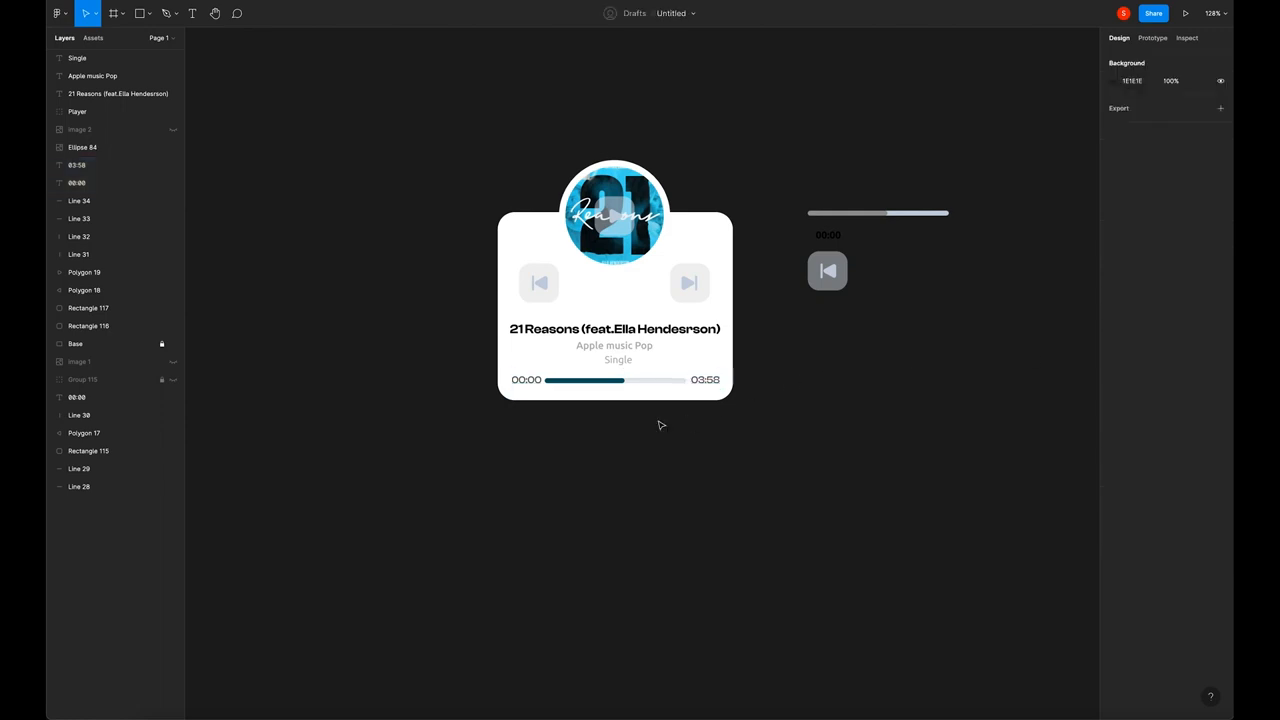
Move the previous and next buttons slightly higher on the card, keeping them aligned with each other
{"action": "left_click", "coordinate": [527, 380]}
{"action": "left_click", "coordinate": [664, 456]}
{"action": "scroll", "coordinate": [777, 400], "scroll_direction": "right", "scroll_amount": 3}
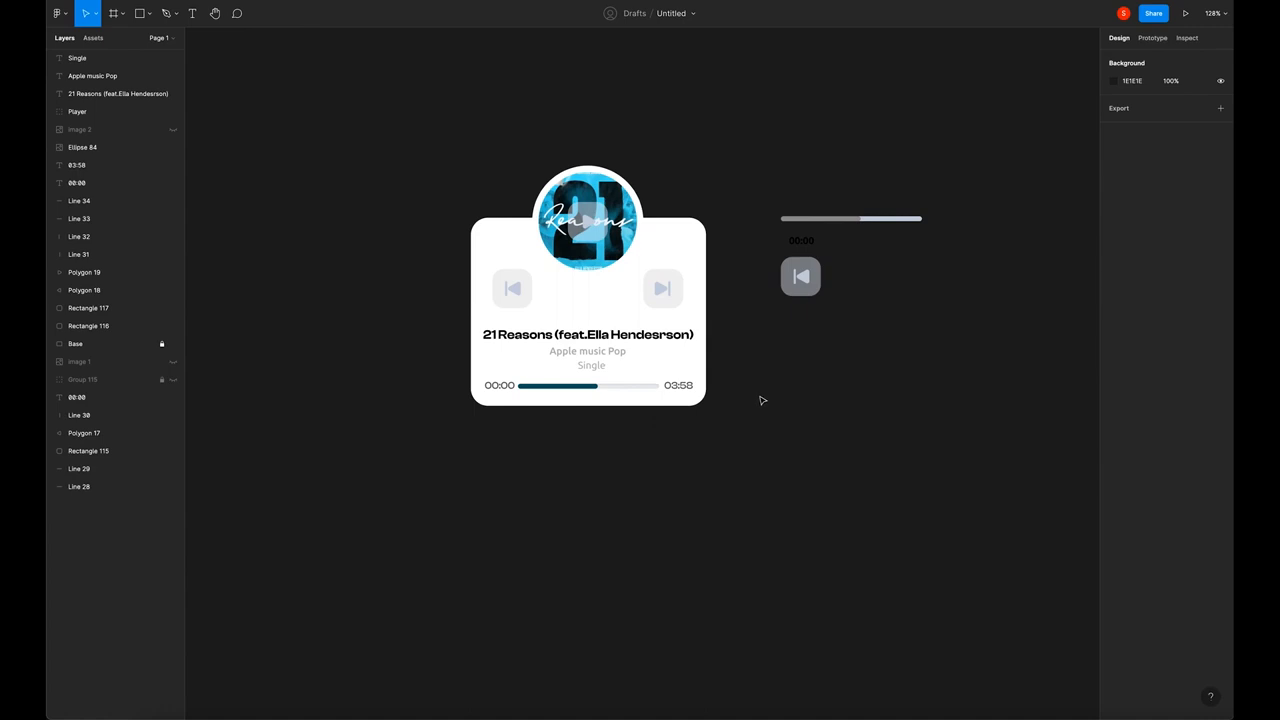
{"action": "left_click_drag", "start_coordinate": [486, 274], "coordinate": [522, 289]}
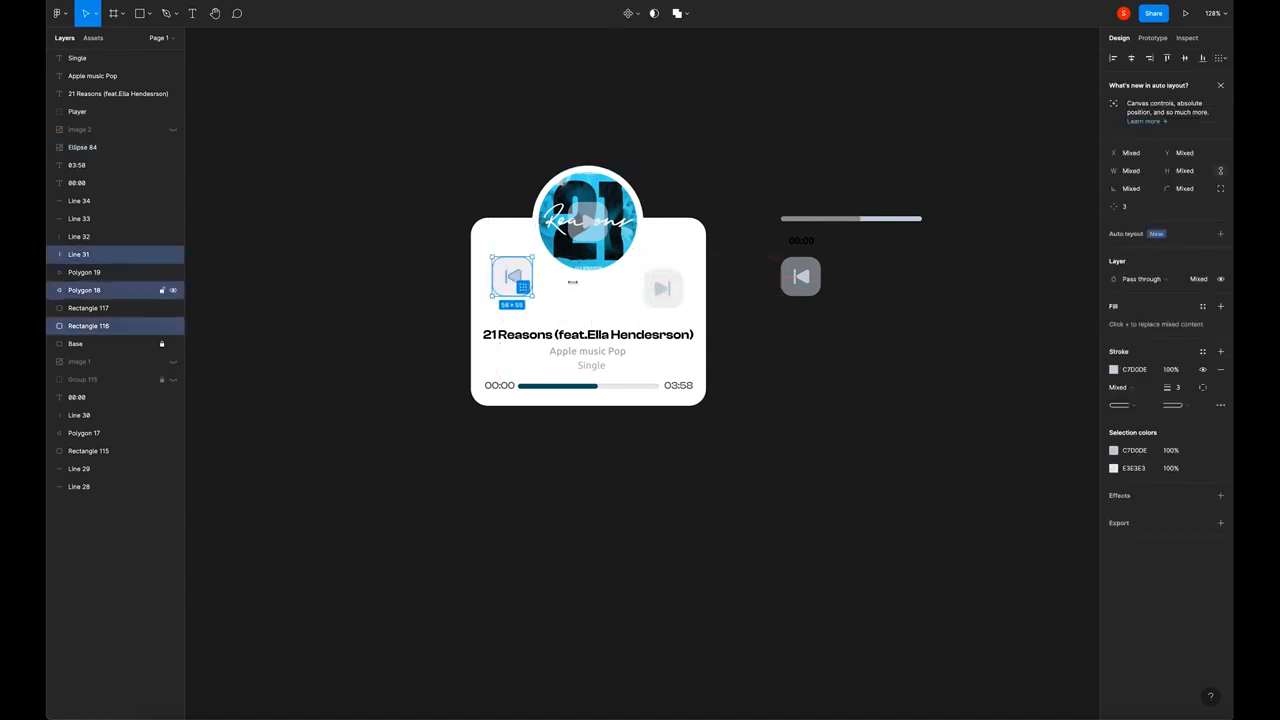
{"action": "left_click_drag", "start_coordinate": [638, 266], "coordinate": [671, 278]}
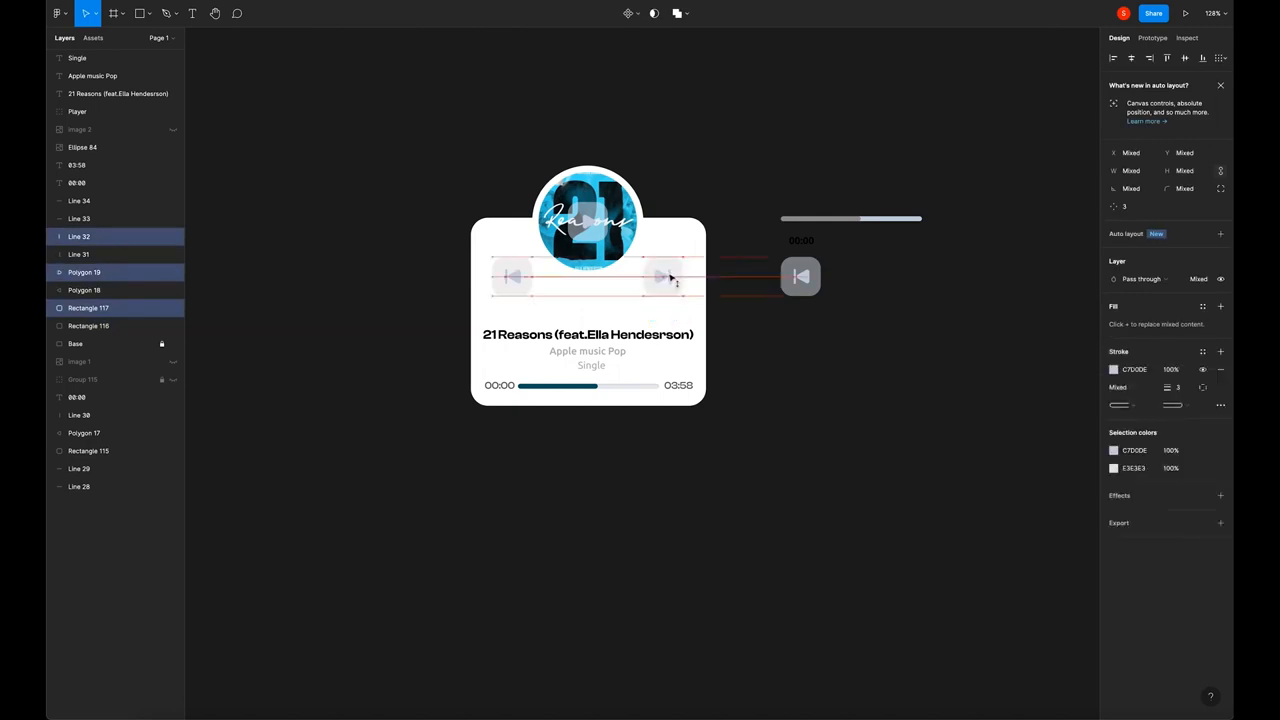
{"action": "left_click", "coordinate": [768, 318]}
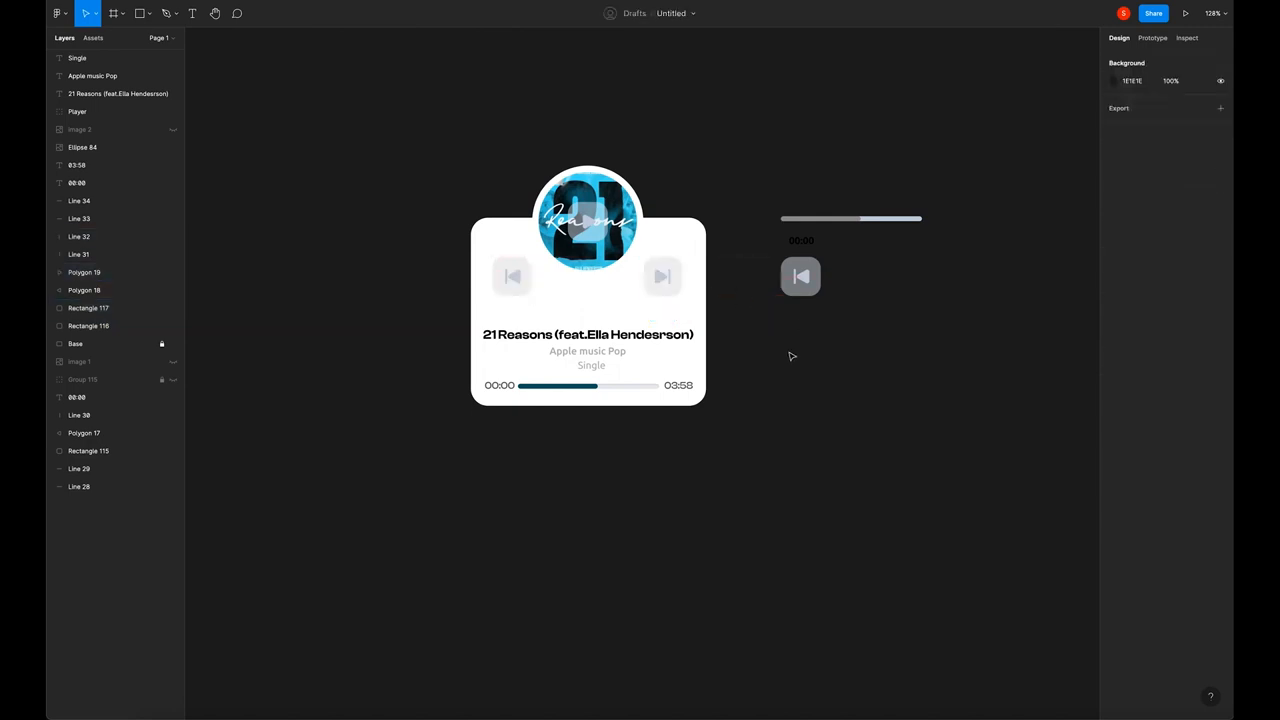
{"action": "left_click_drag", "start_coordinate": [524, 323], "coordinate": [543, 293]}
{"action": "left_click", "coordinate": [510, 312]}
Delete the spare progress bar, 00:00 label and previous button beside the card
{"action": "scroll", "coordinate": [829, 259], "scroll_direction": "down", "scroll_amount": 3}
{"action": "scroll", "coordinate": [698, 344], "scroll_direction": "up", "scroll_amount": 1}
{"action": "scroll", "coordinate": [708, 337], "scroll_direction": "up", "scroll_amount": 2}
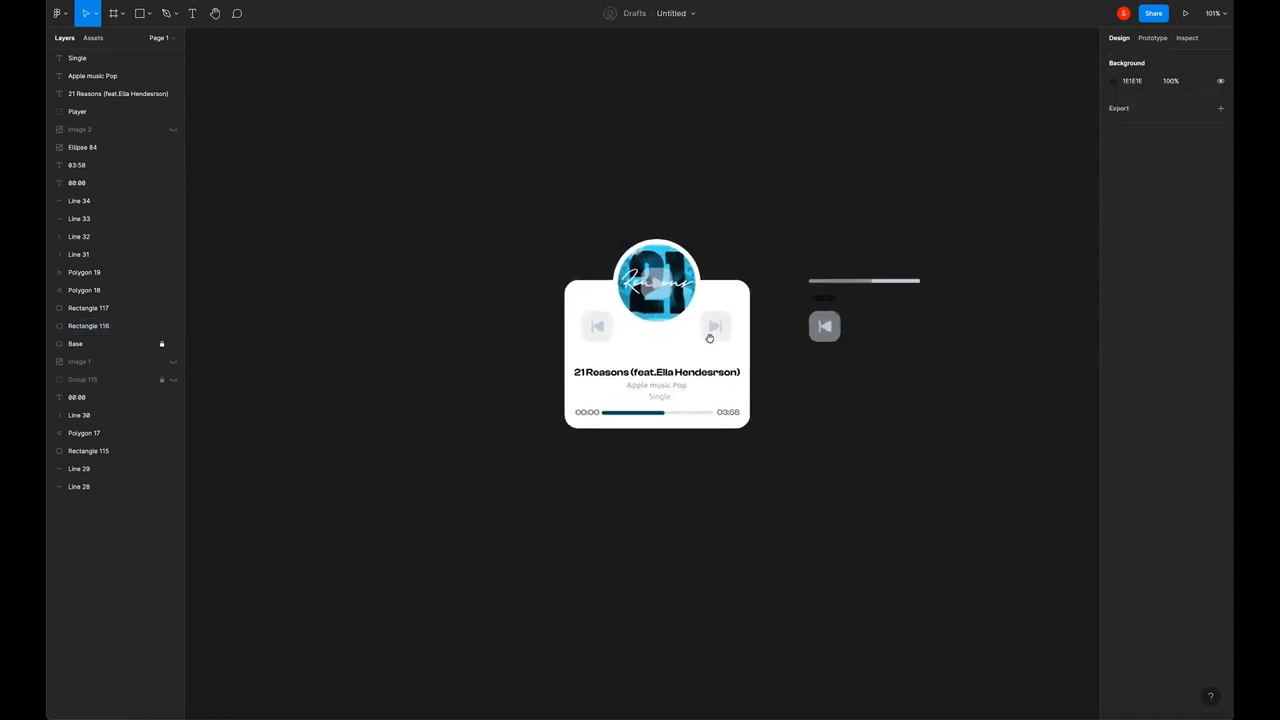
{"action": "scroll", "coordinate": [700, 310], "scroll_direction": "up", "scroll_amount": 3}
{"action": "left_click_drag", "start_coordinate": [830, 259], "coordinate": [1034, 369]}
{"action": "key", "text": "Delete"}
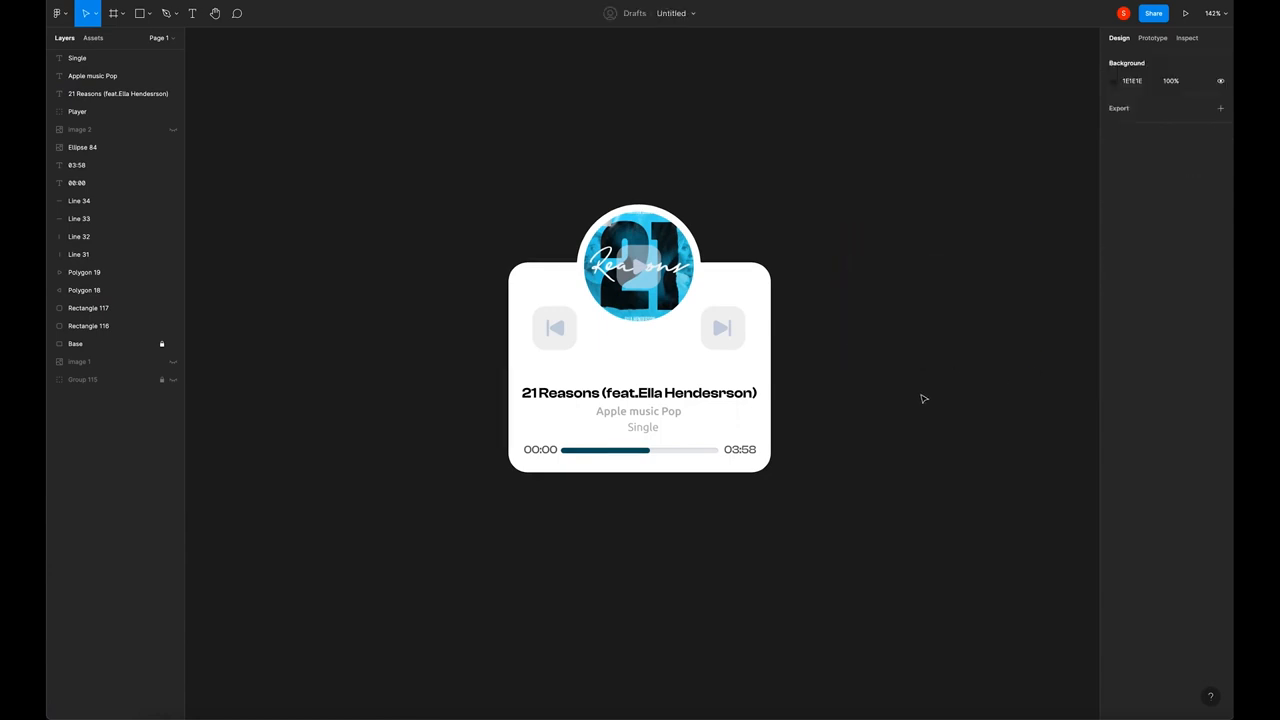
Add a black 000000 fill at 20% opacity over the circular album cover's image
{"action": "scroll", "coordinate": [687, 310], "scroll_direction": "up", "scroll_amount": 3}
{"action": "mouse_move", "coordinate": [848, 340]}
{"action": "left_mouse_down"}
{"action": "mouse_move", "coordinate": [886, 309]}
{"action": "mouse_move", "coordinate": [854, 346]}
{"action": "left_mouse_up"}
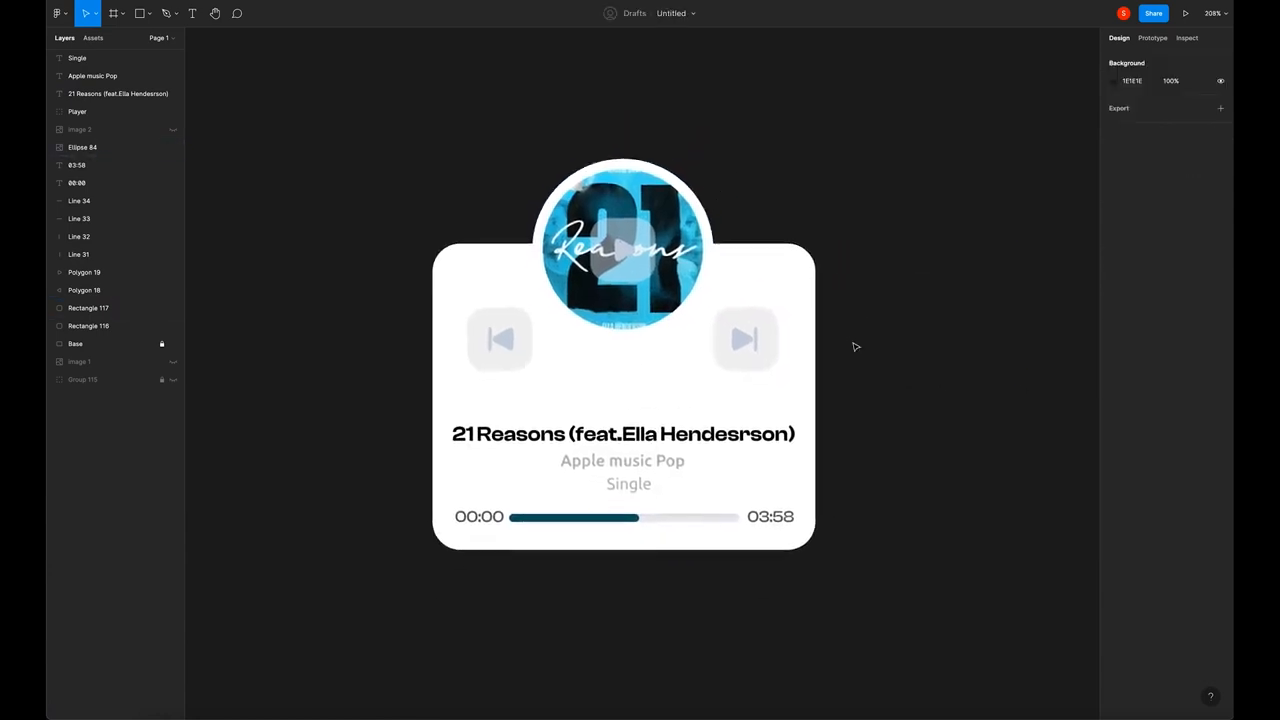
{"action": "left_click", "coordinate": [636, 258]}
{"action": "left_click", "coordinate": [699, 226]}
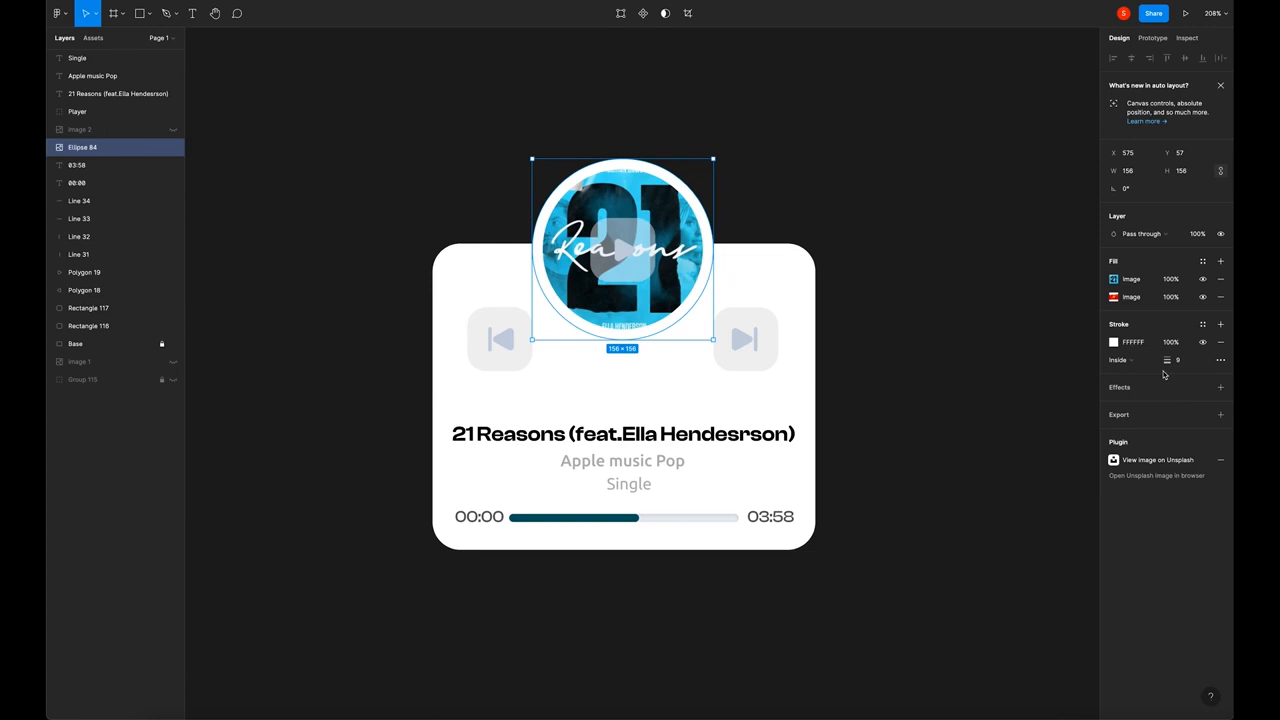
{"action": "left_click", "coordinate": [1220, 262]}
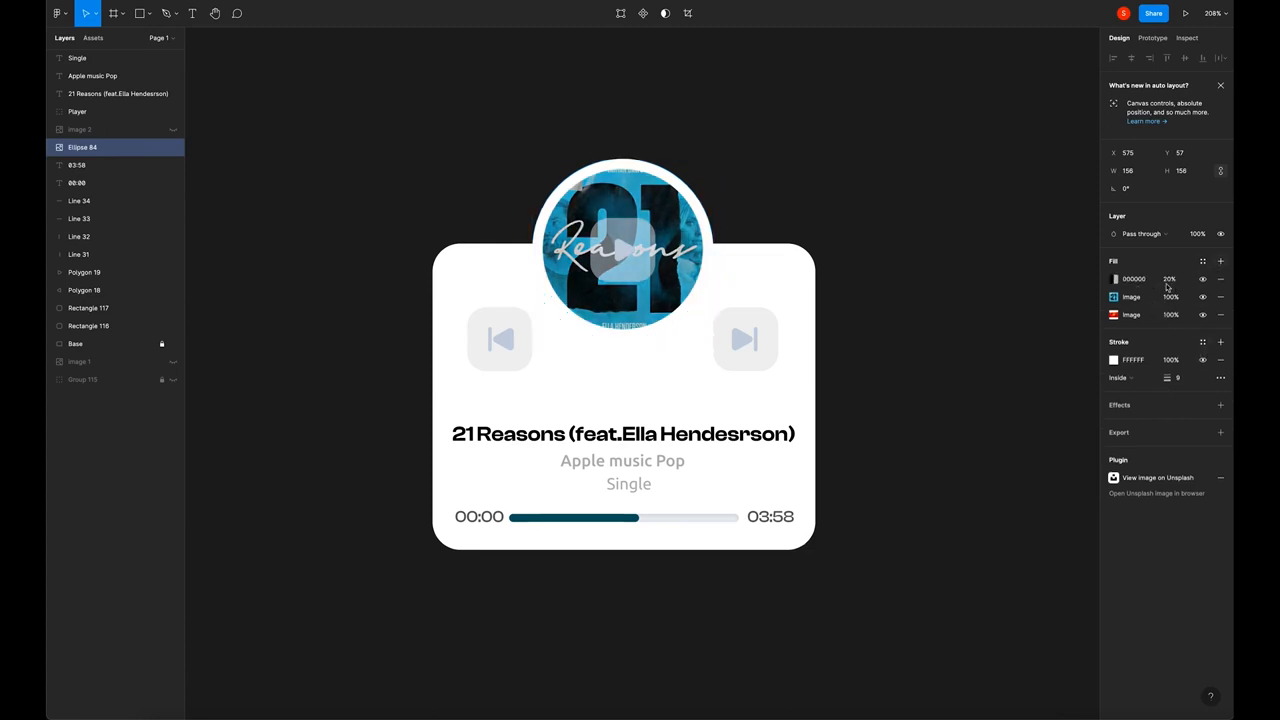
{"action": "left_click", "coordinate": [1170, 280]}
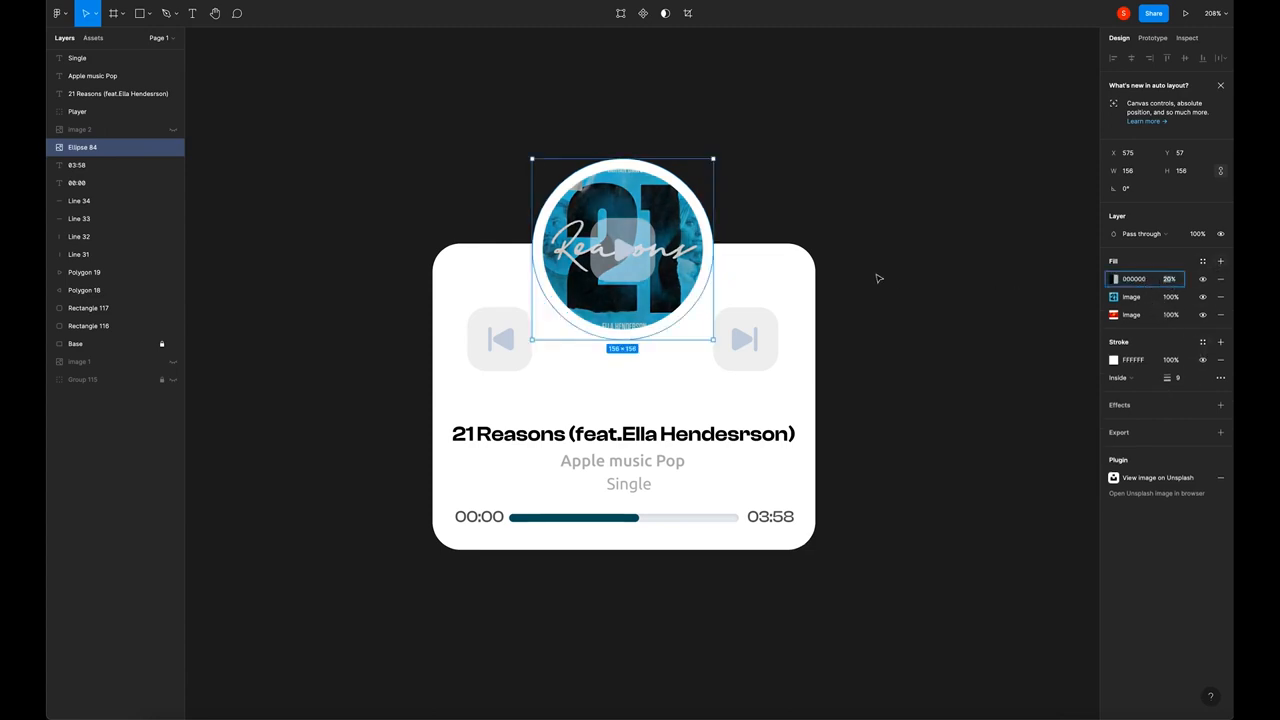
{"action": "left_click", "coordinate": [917, 278]}
Recolour the play icon in the Player group to white FFFFFF
{"action": "left_click", "coordinate": [655, 237]}
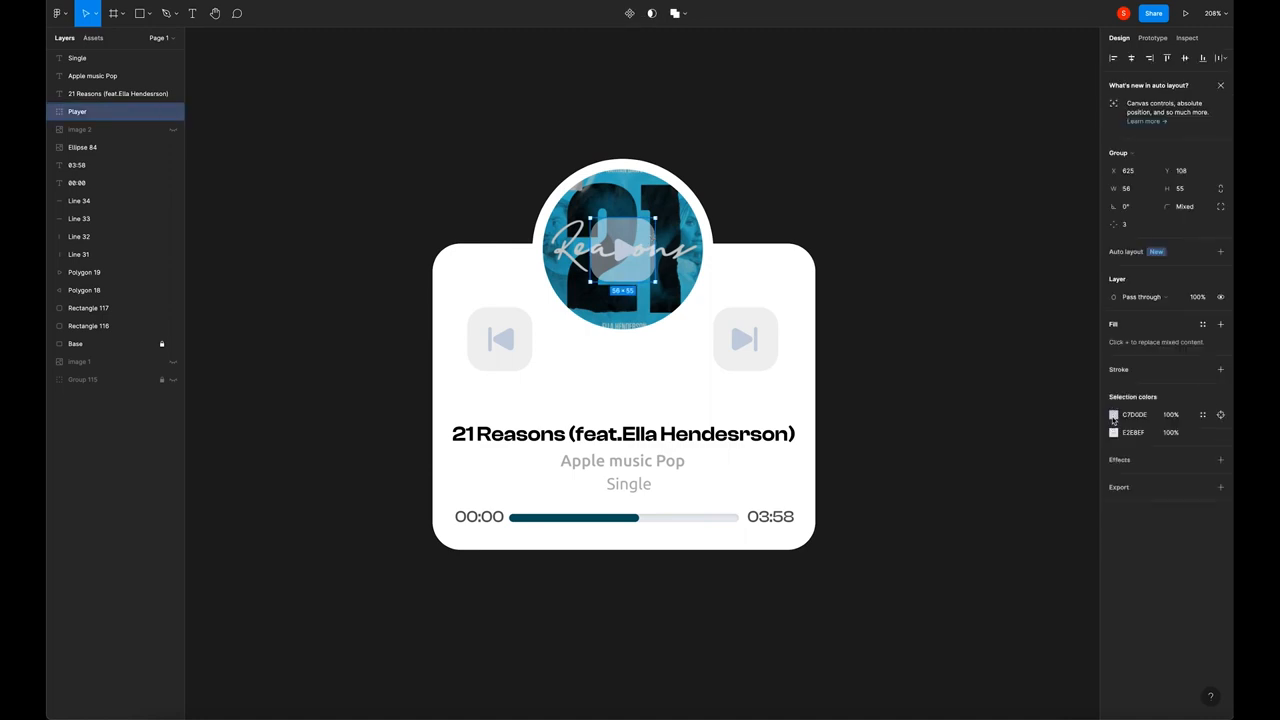
{"action": "left_click", "coordinate": [1113, 416]}
{"action": "left_click_drag", "start_coordinate": [981, 449], "coordinate": [966, 430]}
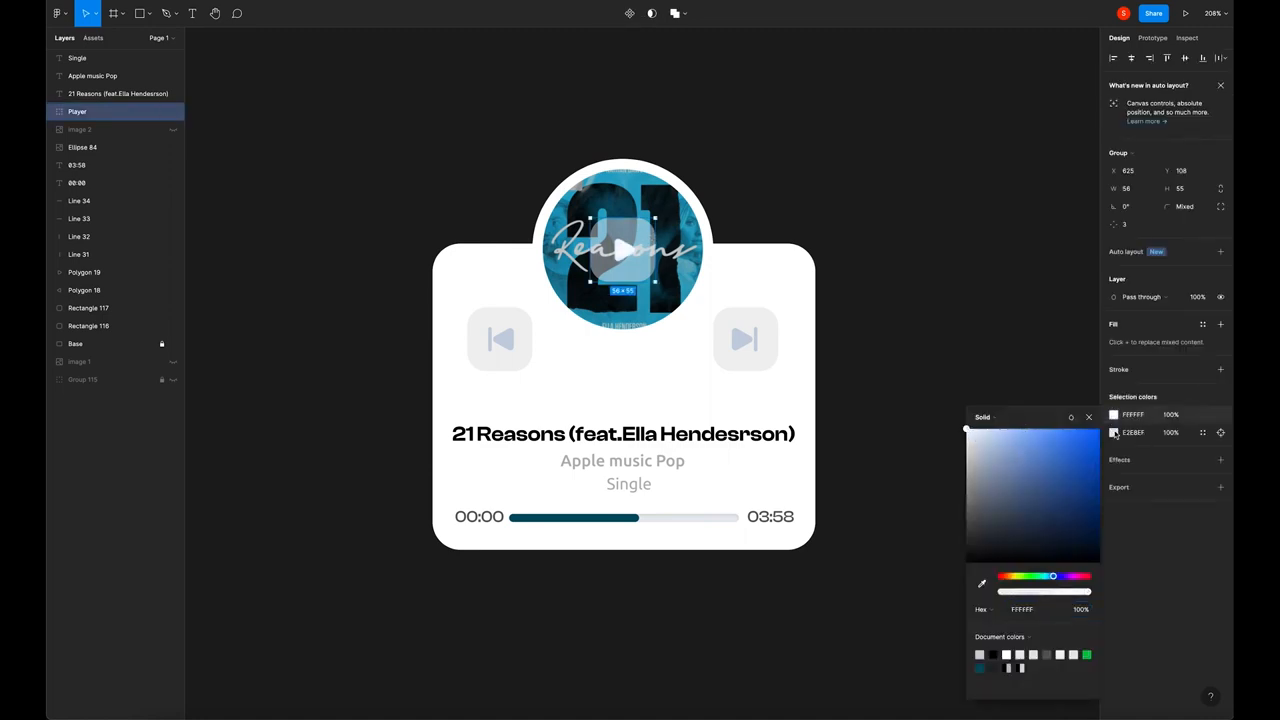
Try recolouring the play icon on the album cover with a dark colour sampled from the canvas, and undo it
{"action": "left_click", "coordinate": [1222, 415]}
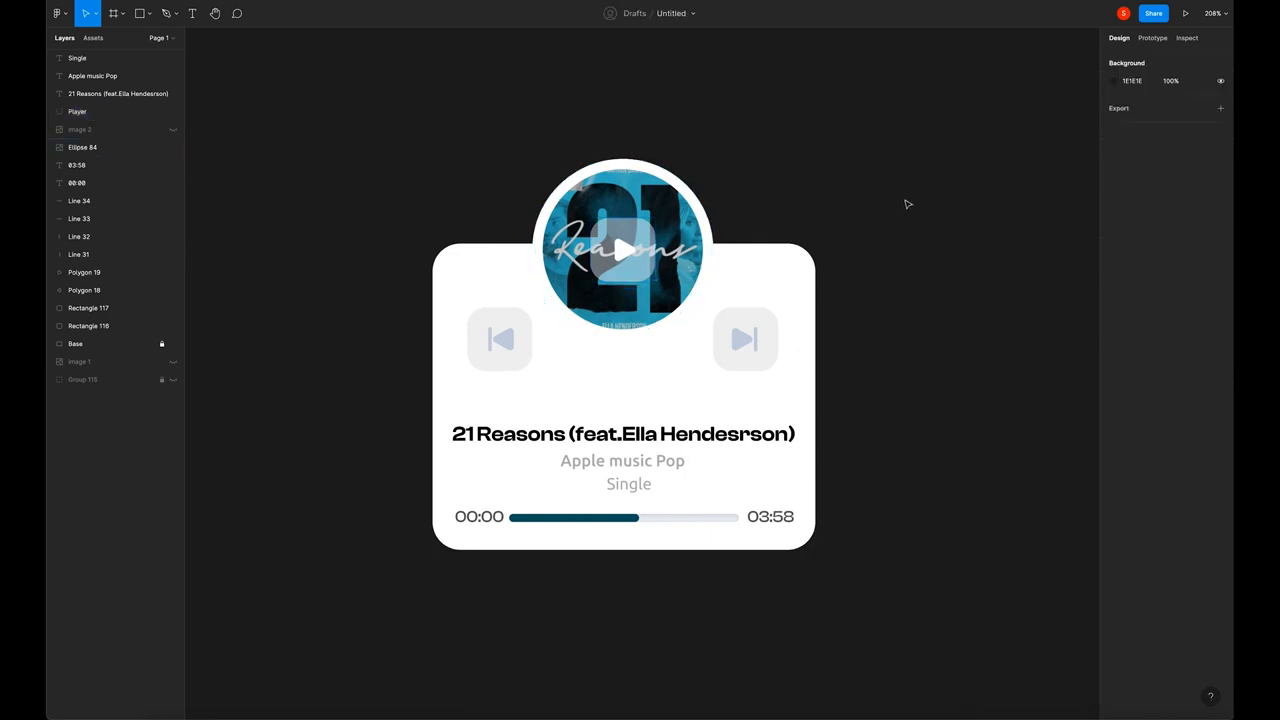
{"action": "double_click", "coordinate": [622, 250]}
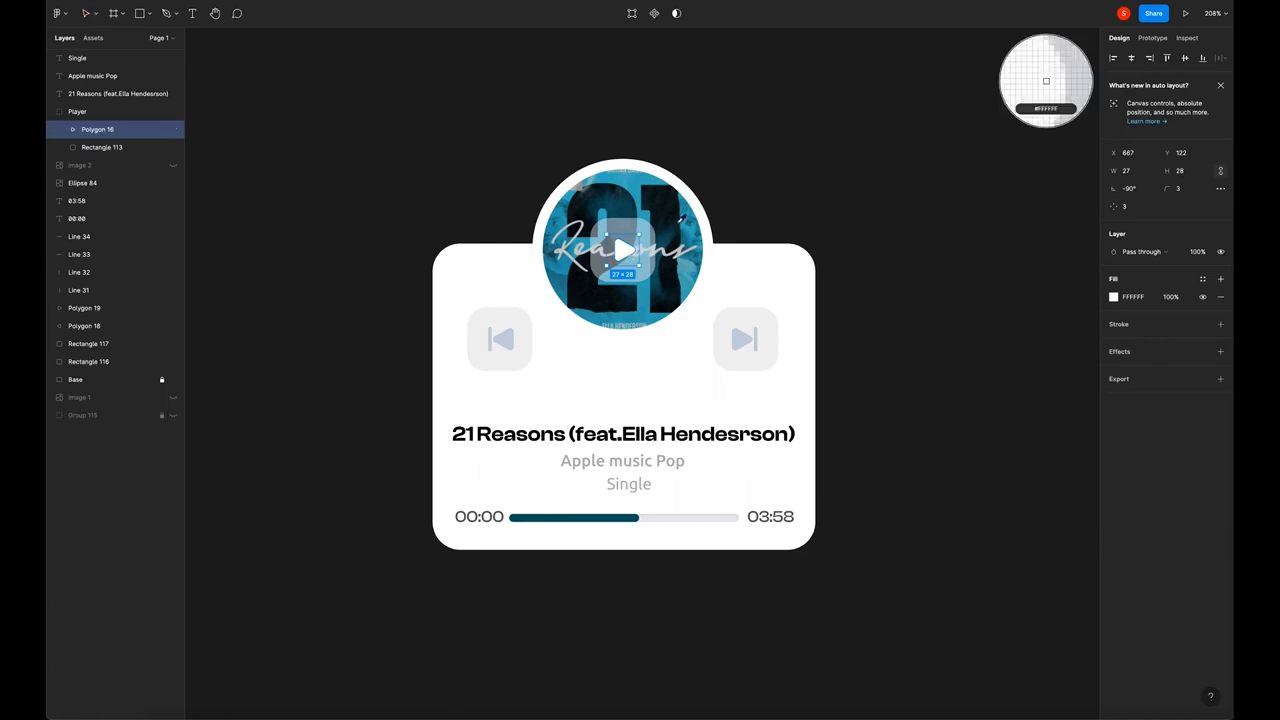
{"action": "left_click", "coordinate": [850, 192]}
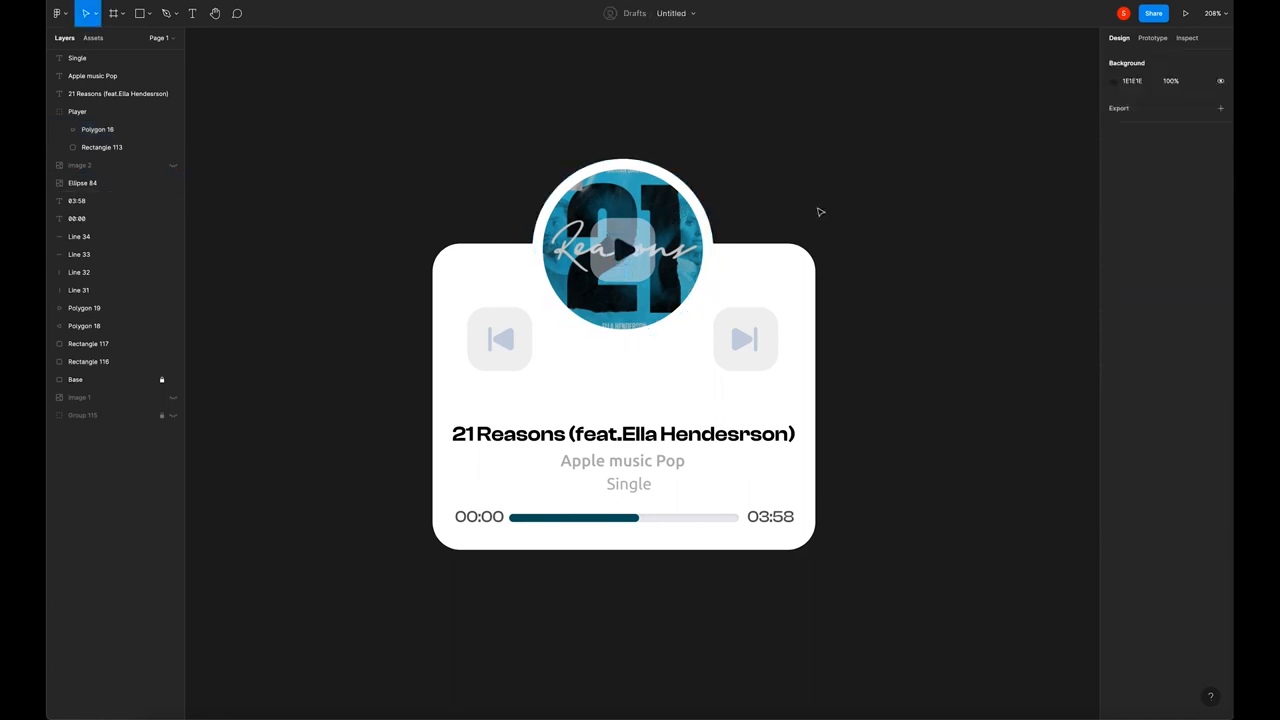
{"action": "key", "text": "ctrl+z"}
{"action": "key", "text": "ctrl+z"}
Group the triangle and vertical line of the next button's icon and rename the group Play
{"action": "left_click_drag", "start_coordinate": [460, 385], "coordinate": [520, 328]}
{"action": "left_click_drag", "start_coordinate": [694, 382], "coordinate": [780, 328]}
{"action": "left_click", "coordinate": [768, 398]}
{"action": "left_click", "coordinate": [745, 344]}
{"action": "left_click", "coordinate": [760, 349]}
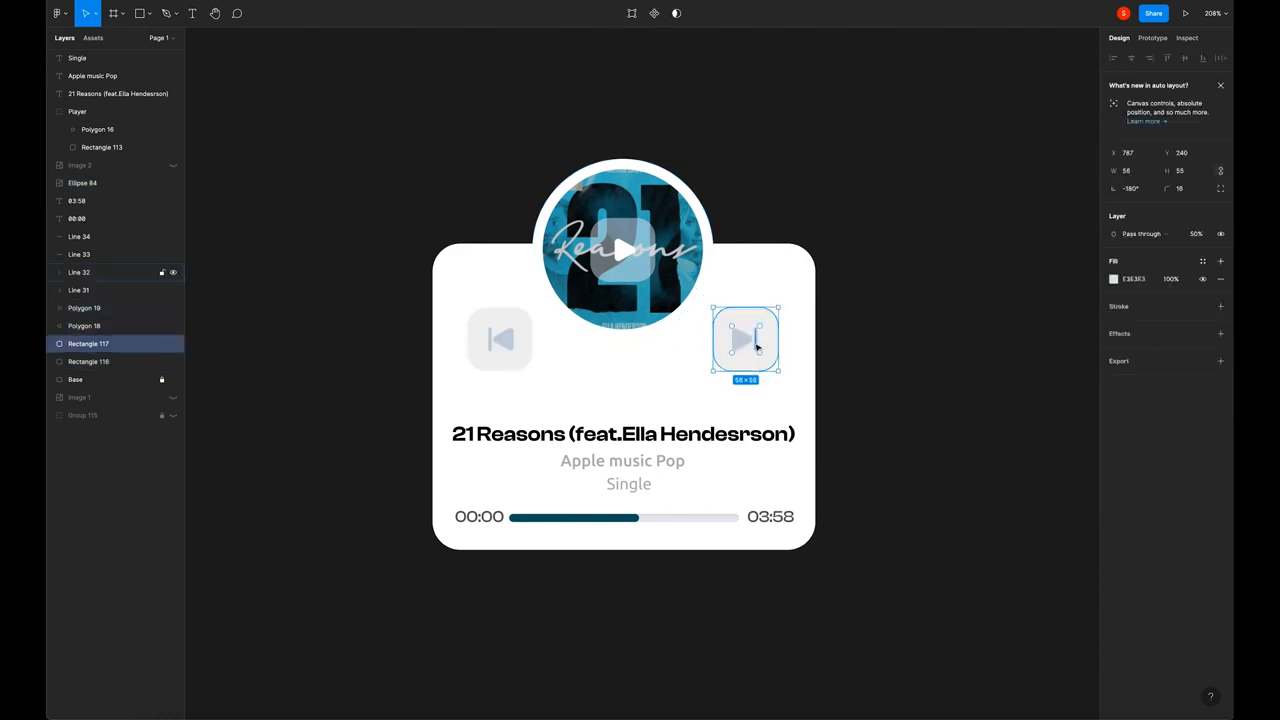
{"action": "left_click", "coordinate": [757, 346]}
{"action": "left_click", "coordinate": [742, 346], "text": "shift"}
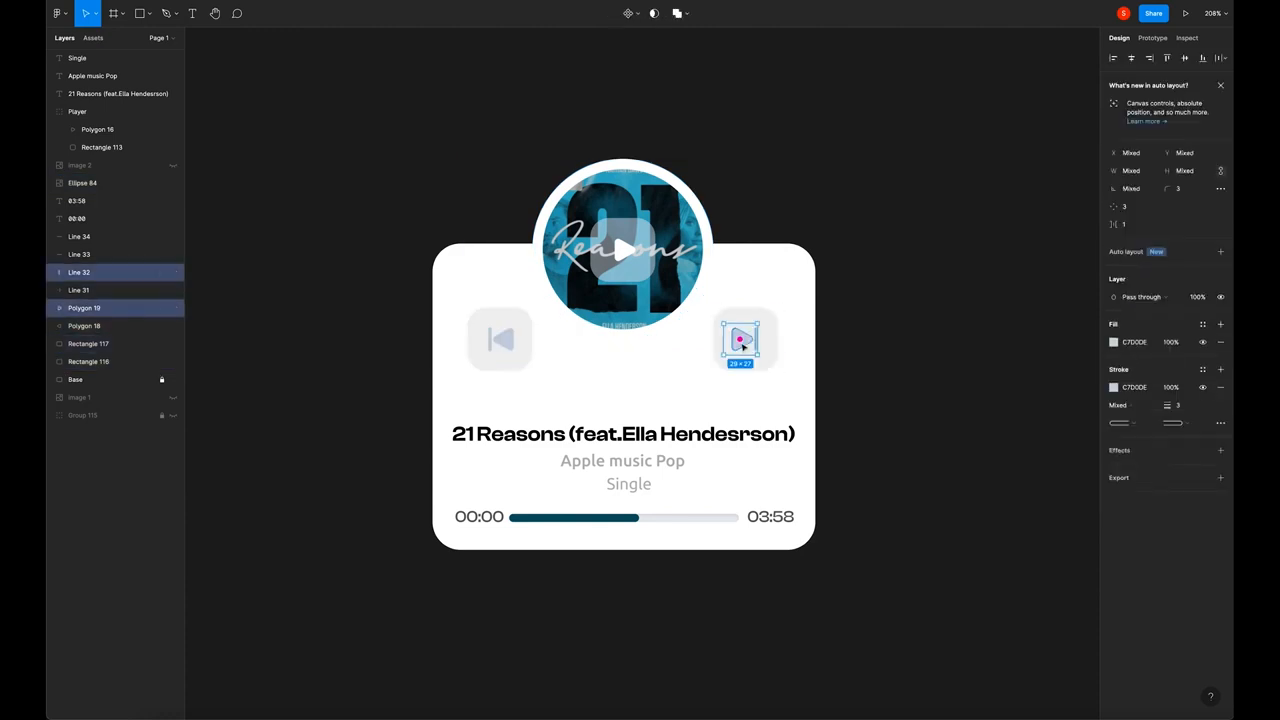
{"action": "key", "text": "ctrl+g"}
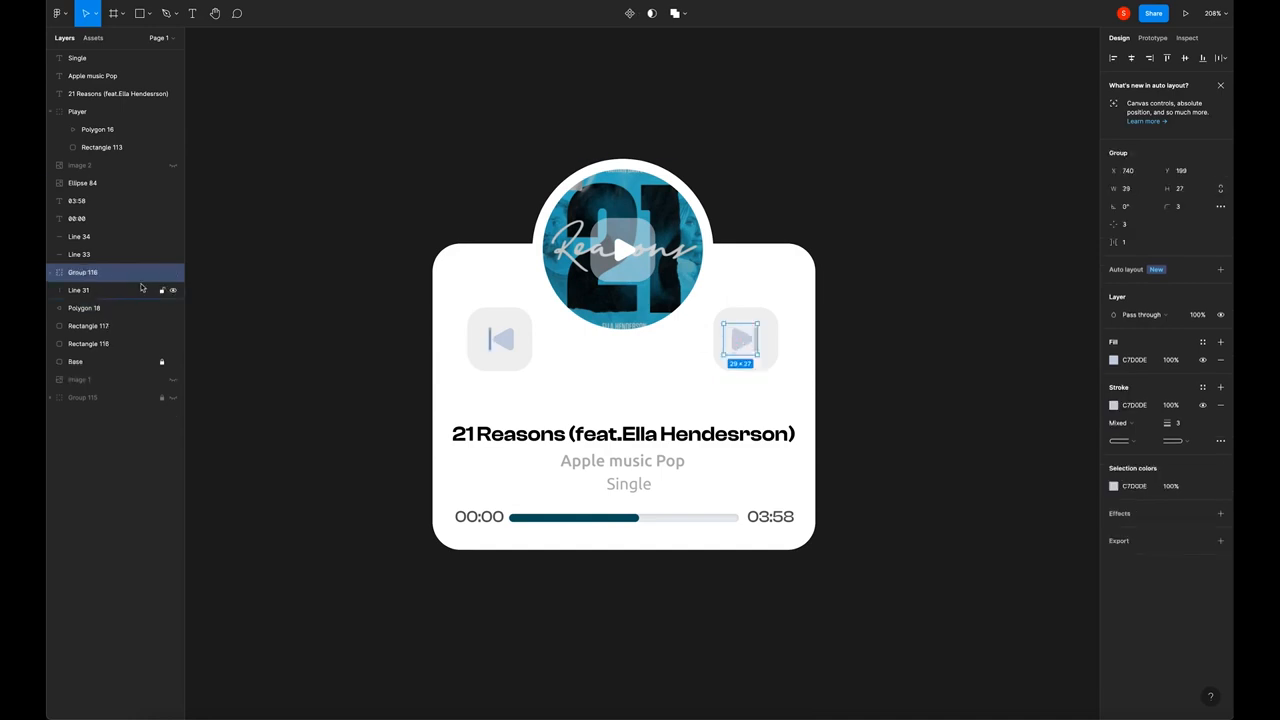
{"action": "double_click", "coordinate": [90, 272]}
{"action": "type", "text": "Pla"}
{"action": "key", "text": "Return"}
Centre the next button's Play icon group on its rounded square
{"action": "left_click", "coordinate": [723, 394]}
{"action": "left_click_drag", "start_coordinate": [698, 384], "coordinate": [805, 331]}
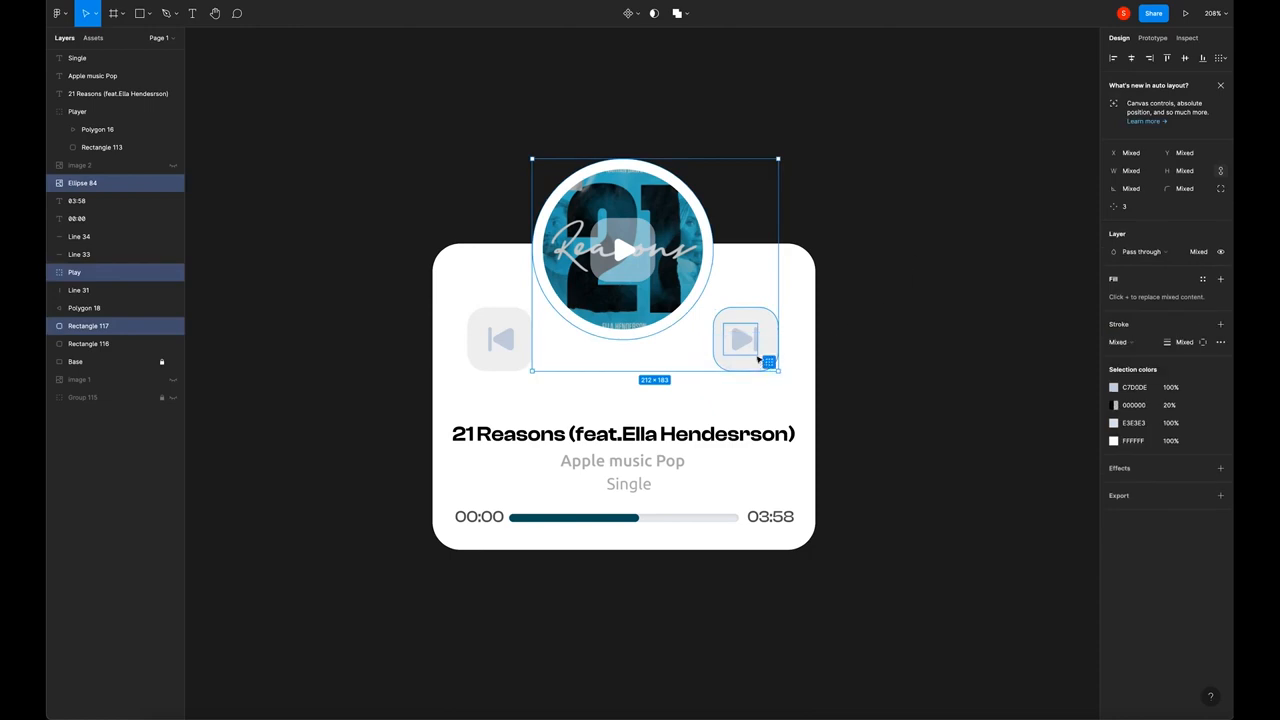
{"action": "left_click", "coordinate": [737, 400]}
{"action": "left_click_drag", "start_coordinate": [737, 400], "coordinate": [776, 369]}
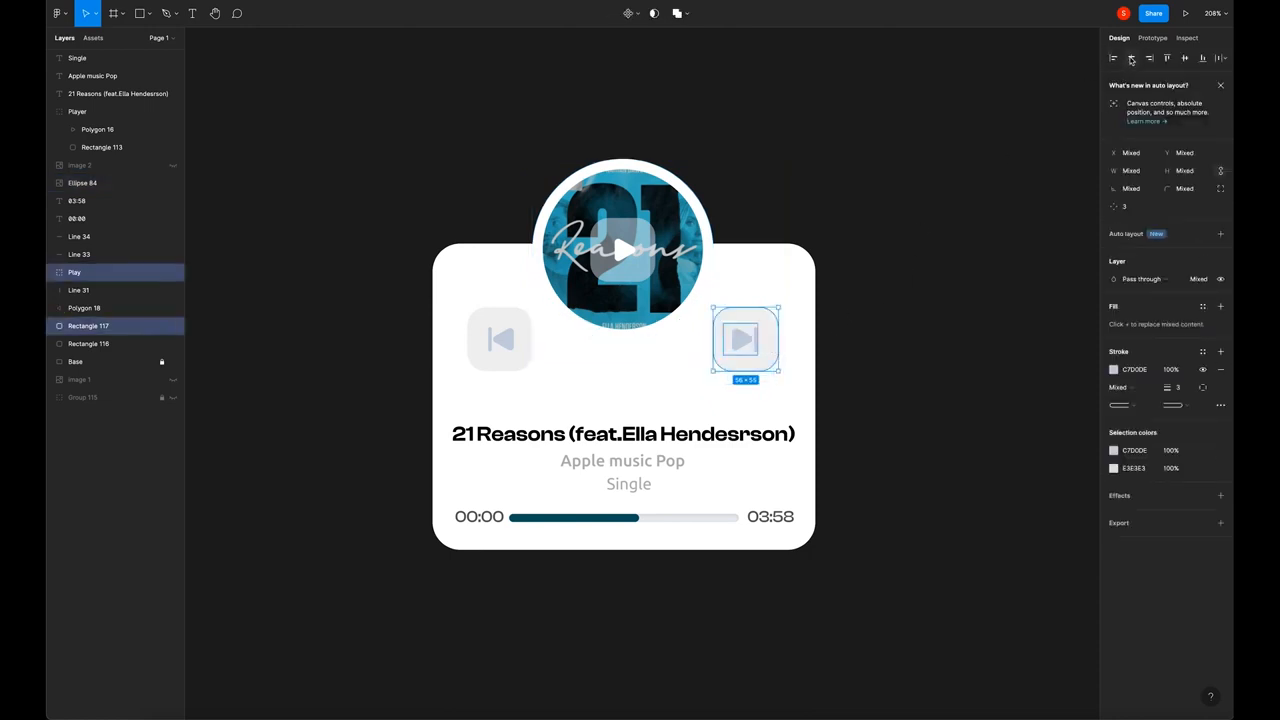
{"action": "left_click", "coordinate": [750, 341]}
{"action": "left_click_drag", "start_coordinate": [757, 345], "coordinate": [752, 343]}
{"action": "left_click", "coordinate": [882, 364]}
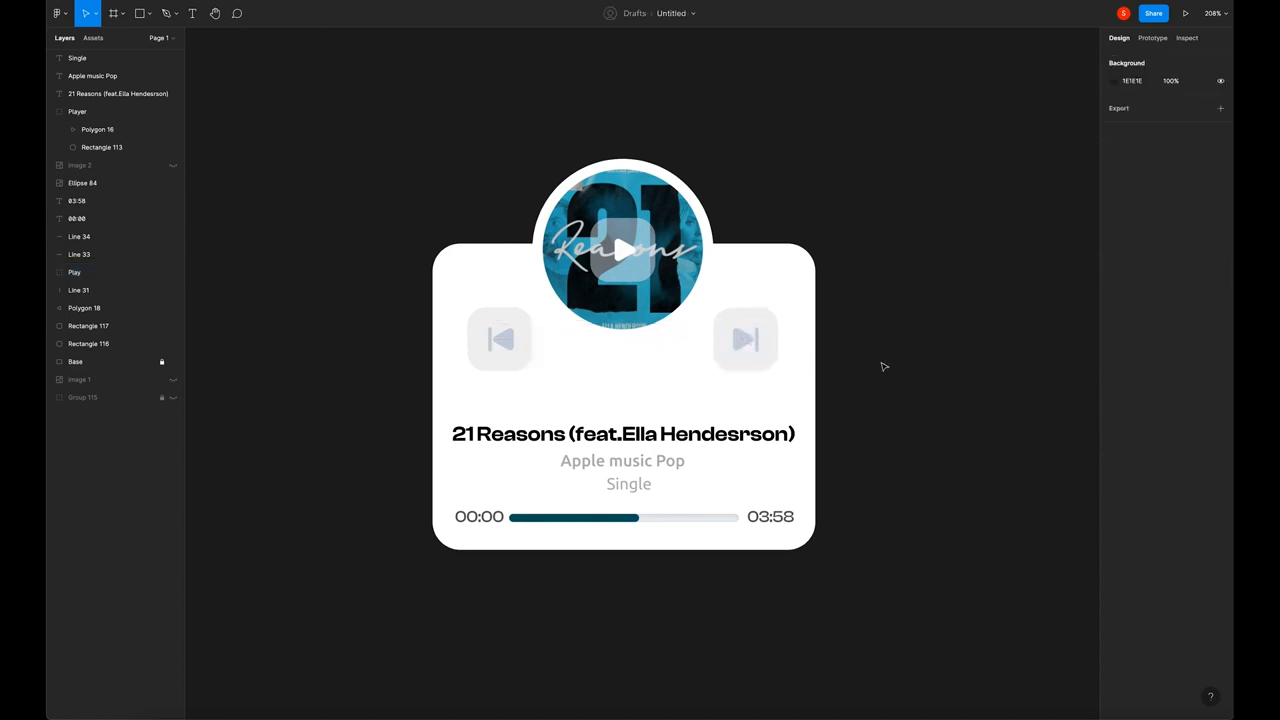
Group the next button's icon with its rounded square and name the group Play
{"action": "left_click", "coordinate": [755, 347]}
{"action": "left_click", "coordinate": [835, 370]}
{"action": "left_click_drag", "start_coordinate": [707, 377], "coordinate": [764, 343]}
{"action": "key", "text": "ctrl+g"}
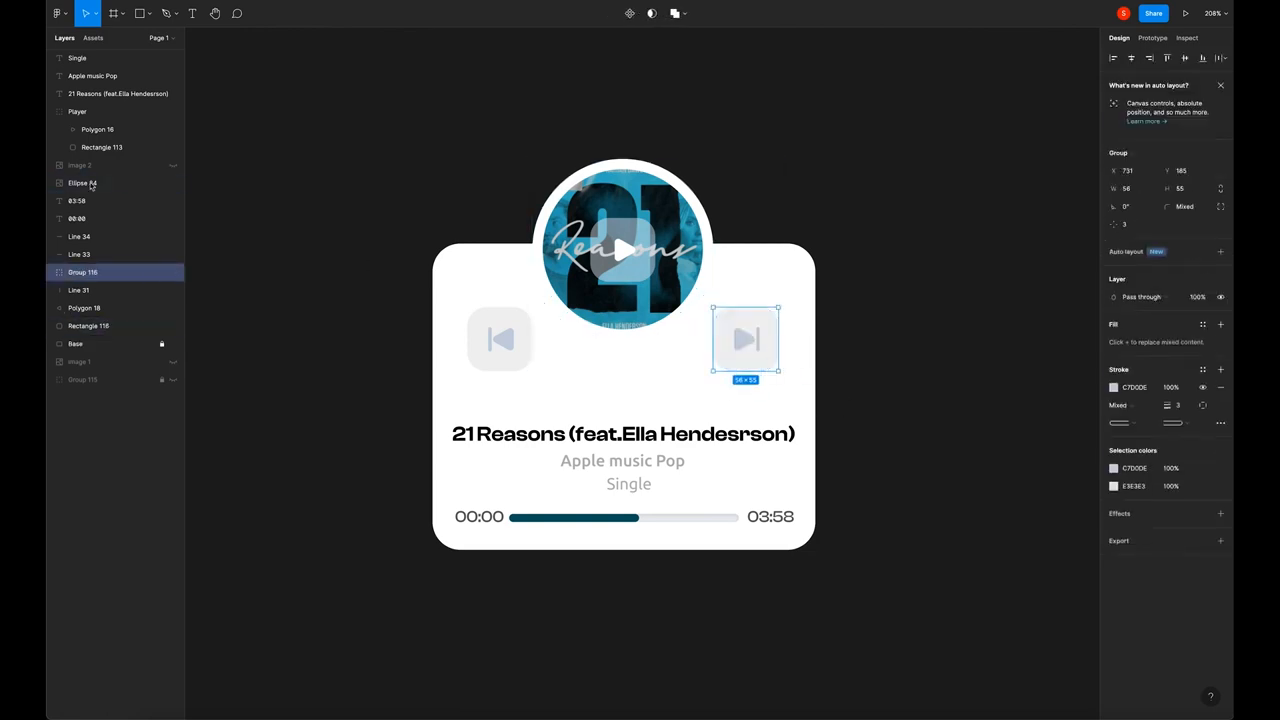
{"action": "key", "text": "ctrl+r"}
{"action": "type", "text": "P"}
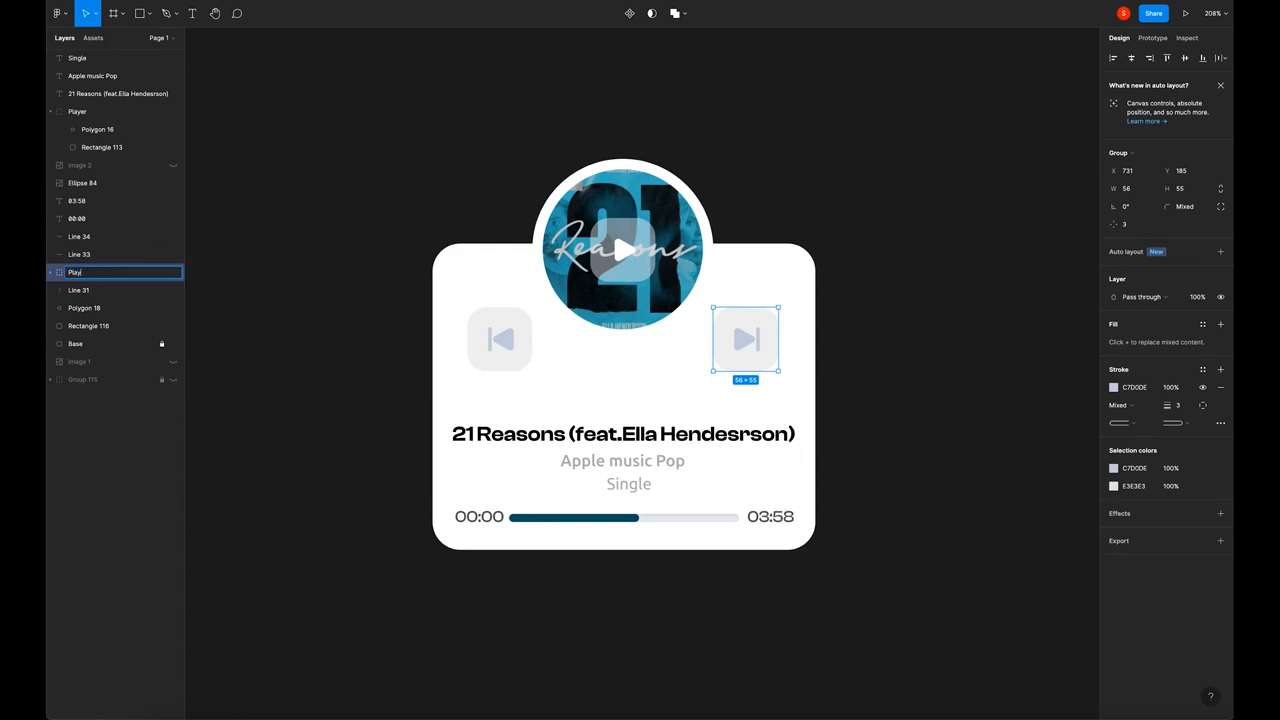
{"action": "type", "text": "lay"}
{"action": "key", "text": "Return"}
Replace the previous button with a horizontally flipped copy of the grouped next button on the opposite side of the card
{"action": "left_click_drag", "start_coordinate": [467, 406], "coordinate": [536, 306]}
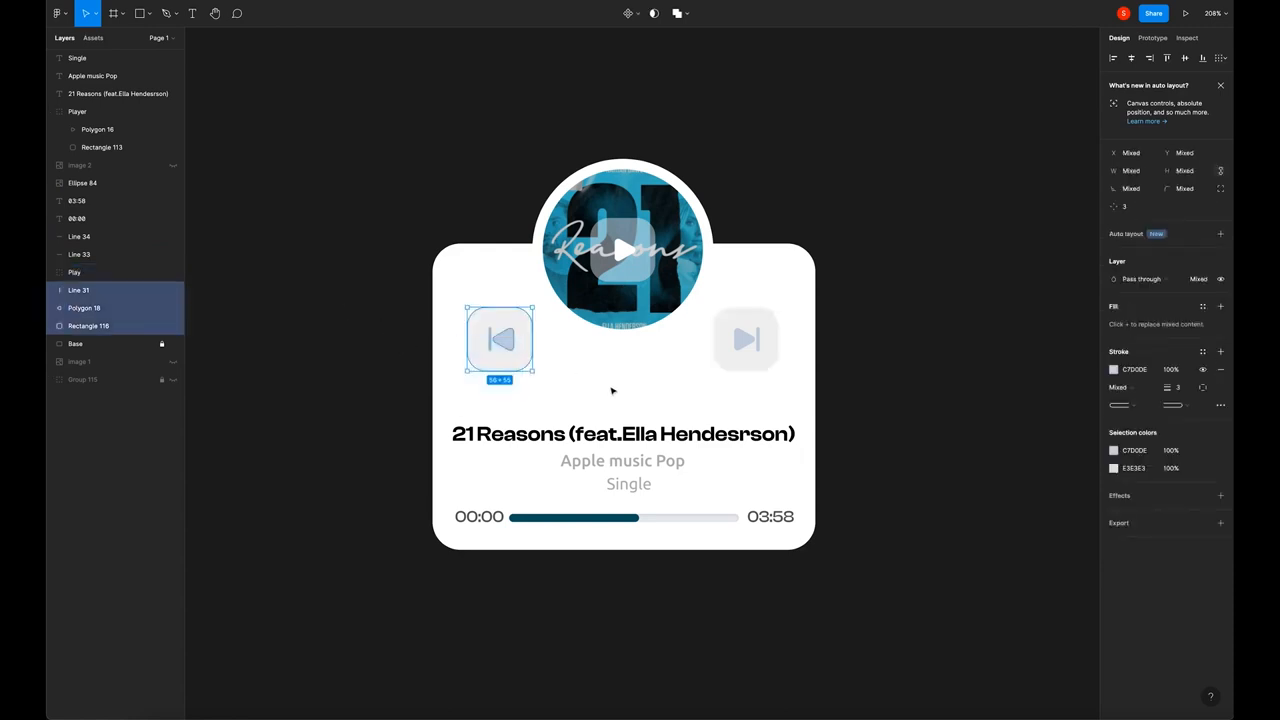
{"action": "key", "text": "Delete"}
{"action": "left_click", "coordinate": [768, 348]}
{"action": "left_click_drag", "start_coordinate": [765, 349], "coordinate": [504, 349]}
{"action": "right_click", "coordinate": [504, 347]}
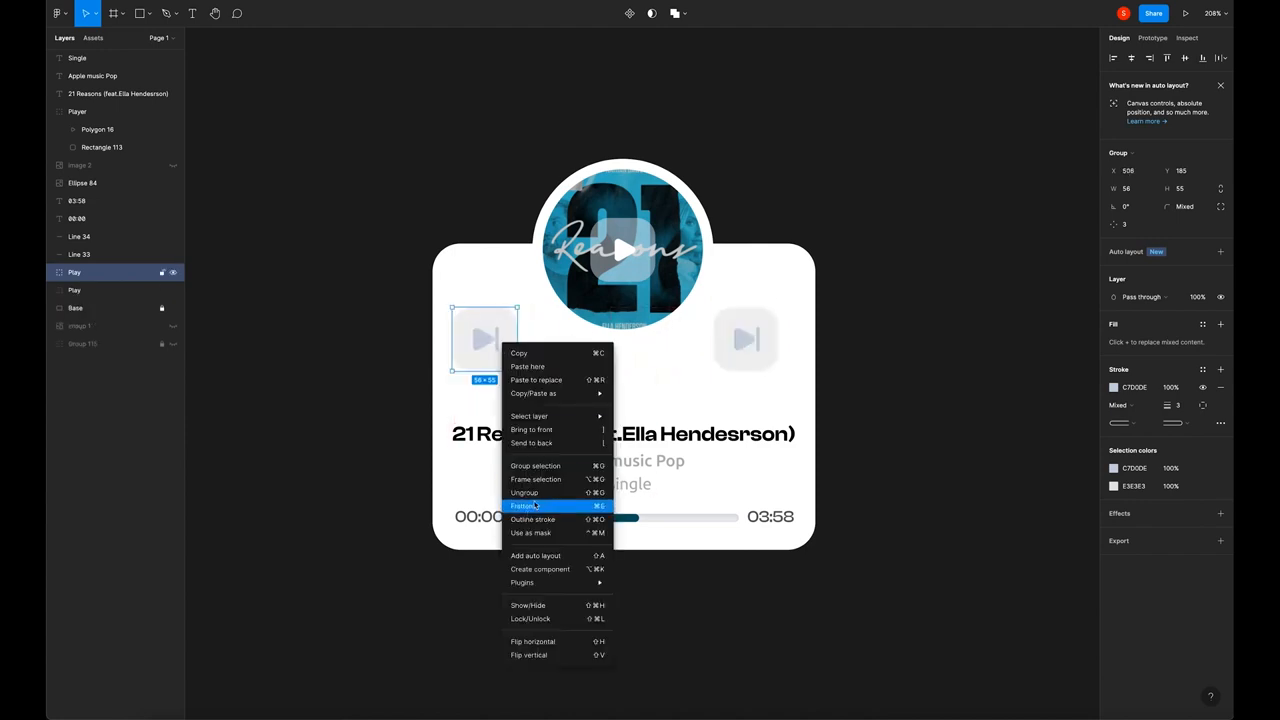
{"action": "left_click", "coordinate": [533, 641]}
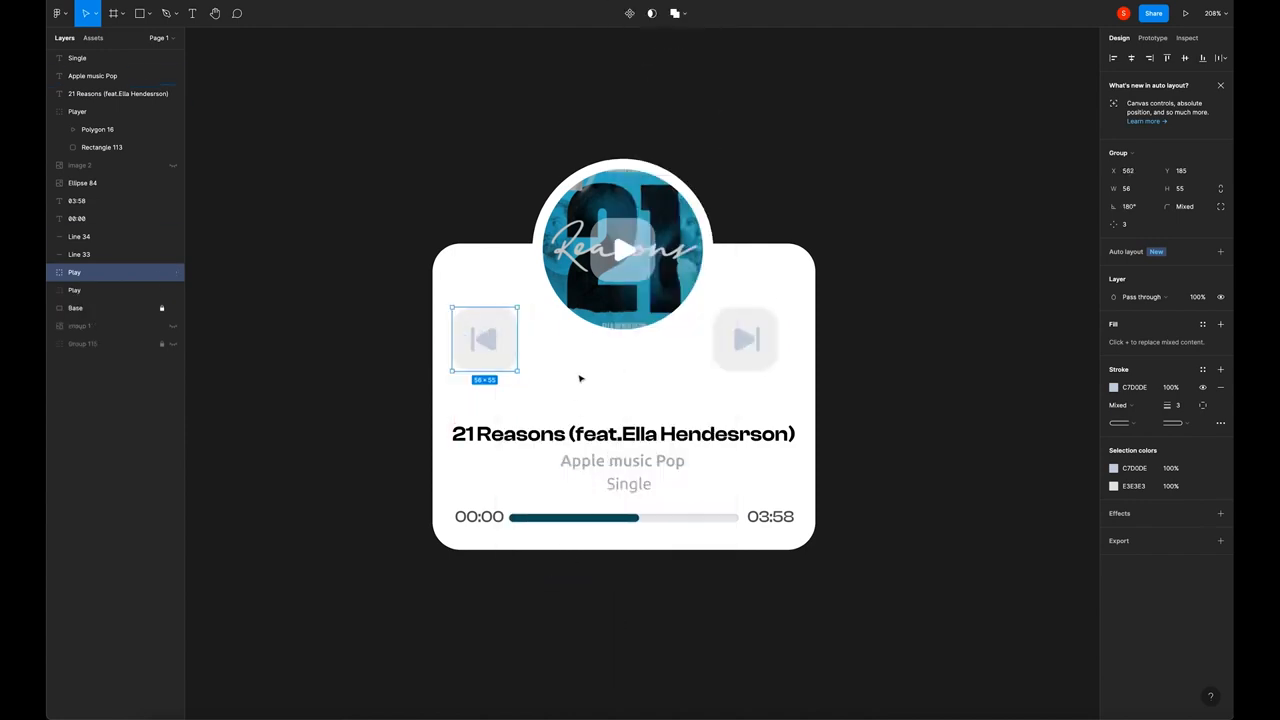
Move the previous and next buttons into the card's upper corners, 14 px from the top and side edges
{"action": "left_click", "coordinate": [762, 358], "text": "shift"}
{"action": "left_click_drag", "start_coordinate": [759, 353], "coordinate": [757, 306]}
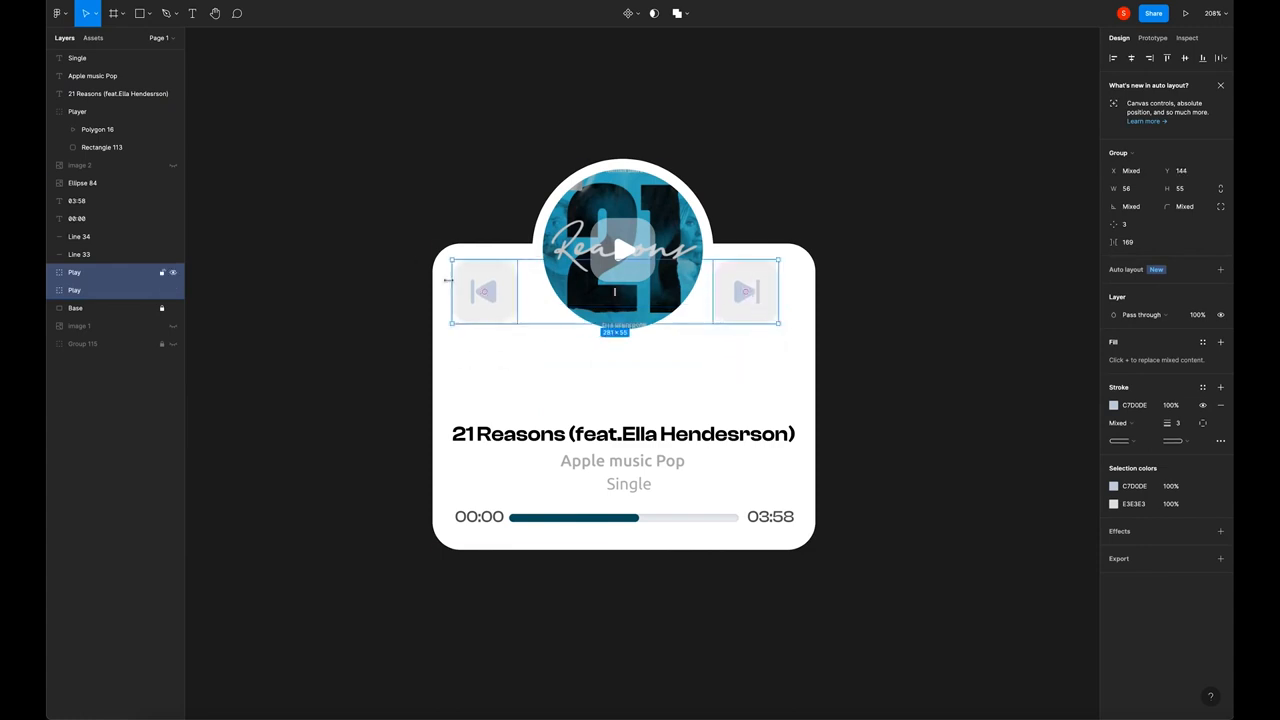
{"action": "left_click", "coordinate": [414, 286]}
{"action": "left_click", "coordinate": [480, 291]}
{"action": "key", "text": "alt"}
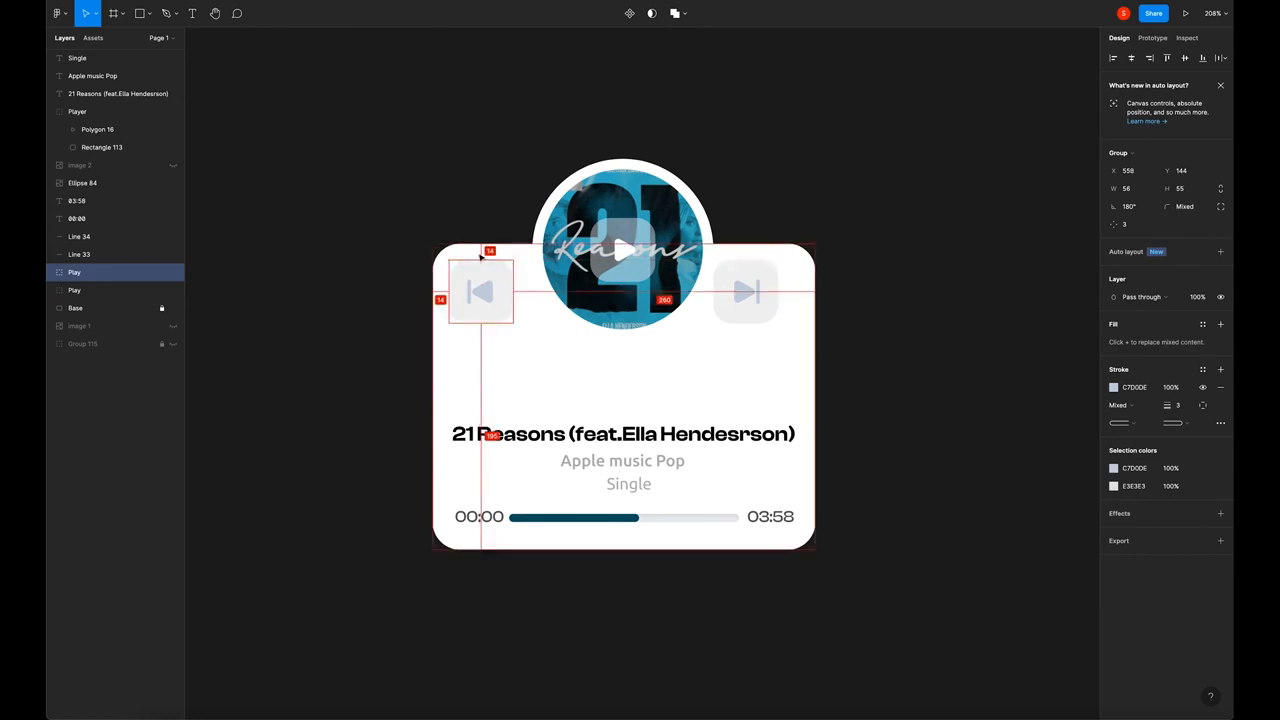
{"action": "left_click", "coordinate": [758, 288]}
{"action": "left_click_drag", "start_coordinate": [758, 288], "coordinate": [812, 288]}
{"action": "key", "text": "alt"}
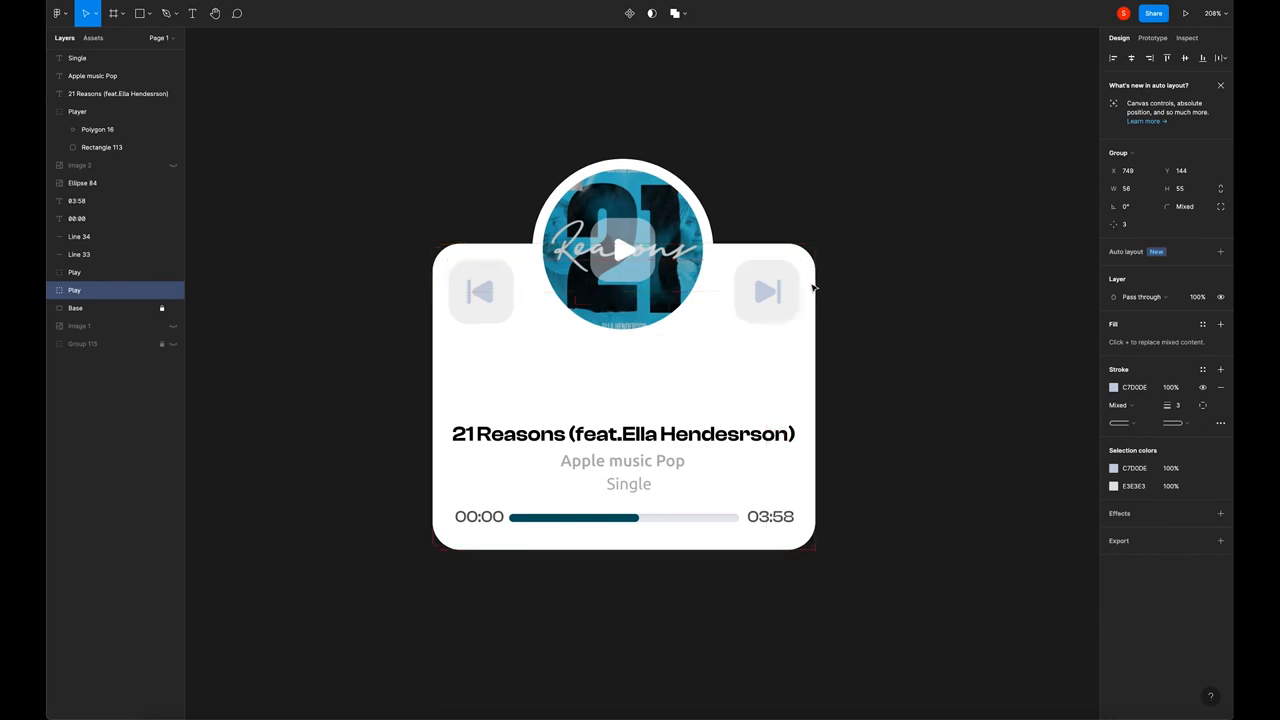
{"action": "left_click", "coordinate": [814, 288]}
Group the album cover with the Player group as Play button, and move it slightly lower, centred on the card
{"action": "left_click_drag", "start_coordinate": [679, 228], "coordinate": [680, 245]}
{"action": "key", "text": "ctrl+z"}
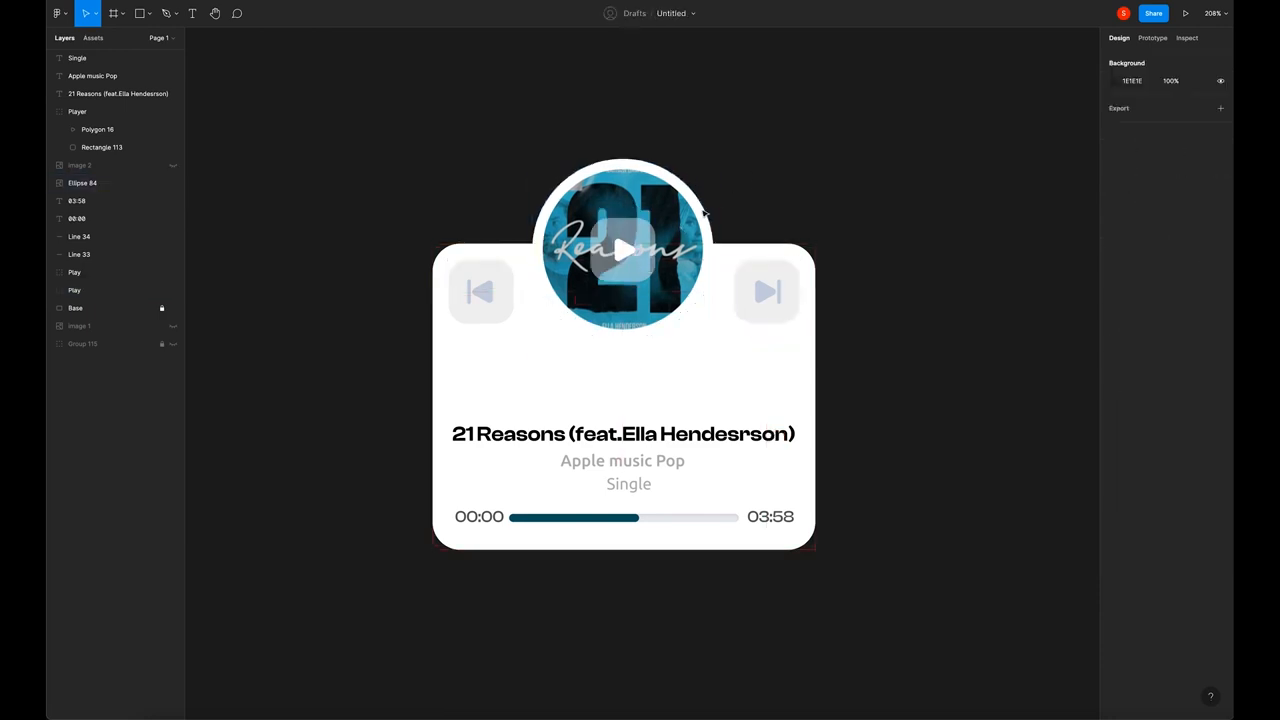
{"action": "left_click", "coordinate": [630, 262]}
{"action": "left_click", "coordinate": [690, 211], "text": "shift"}
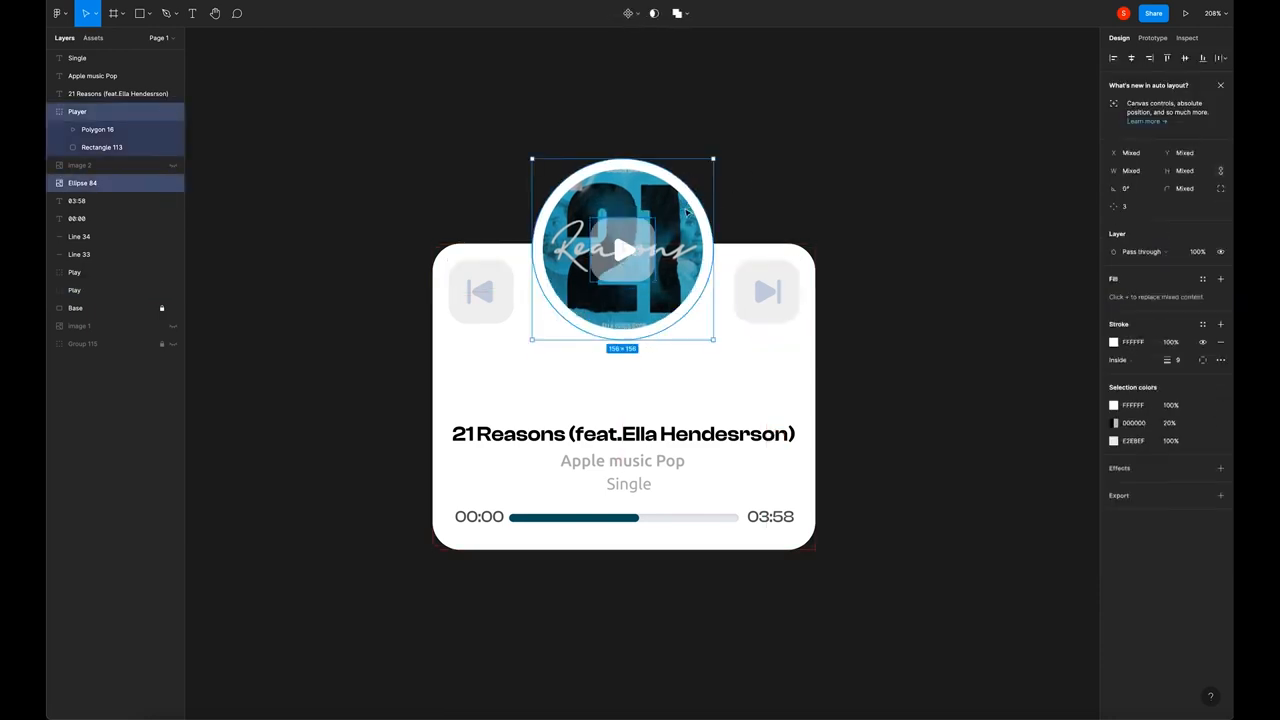
{"action": "key", "text": "ctrl+g"}
{"action": "double_click", "coordinate": [88, 112]}
{"action": "type", "text": "Play button"}
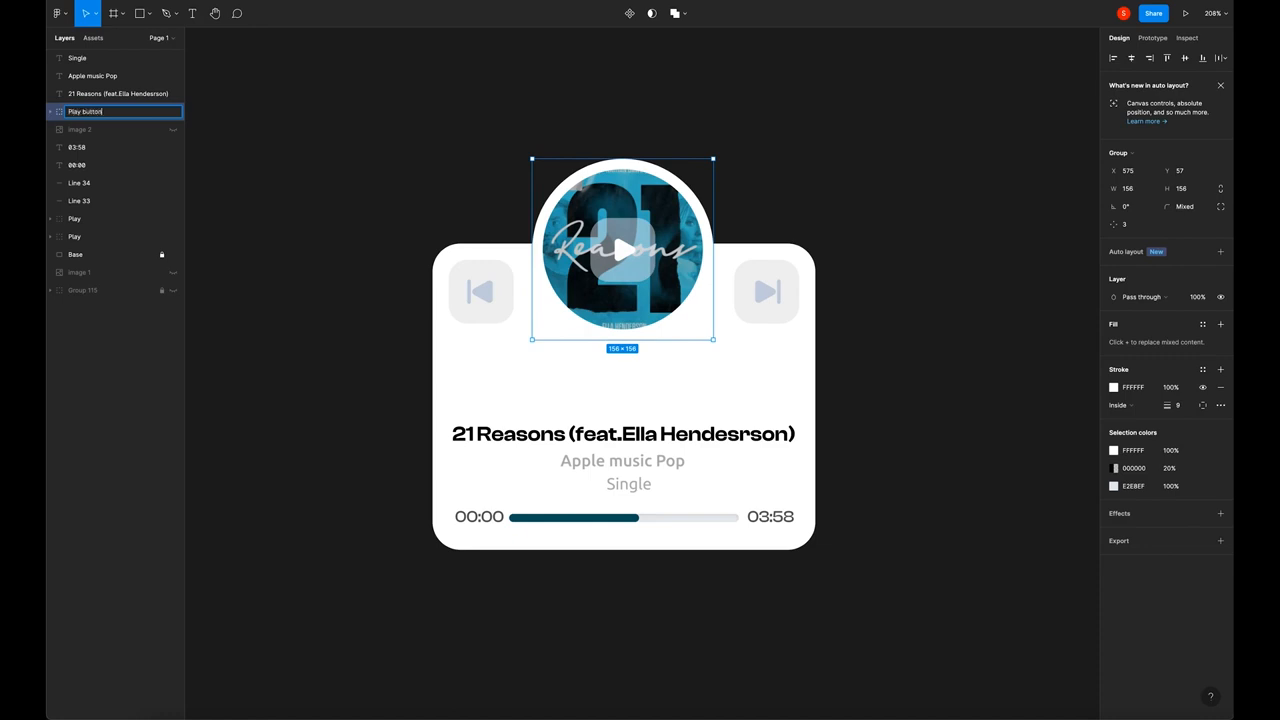
{"action": "key", "text": "Return"}
{"action": "left_click", "coordinate": [800, 106]}
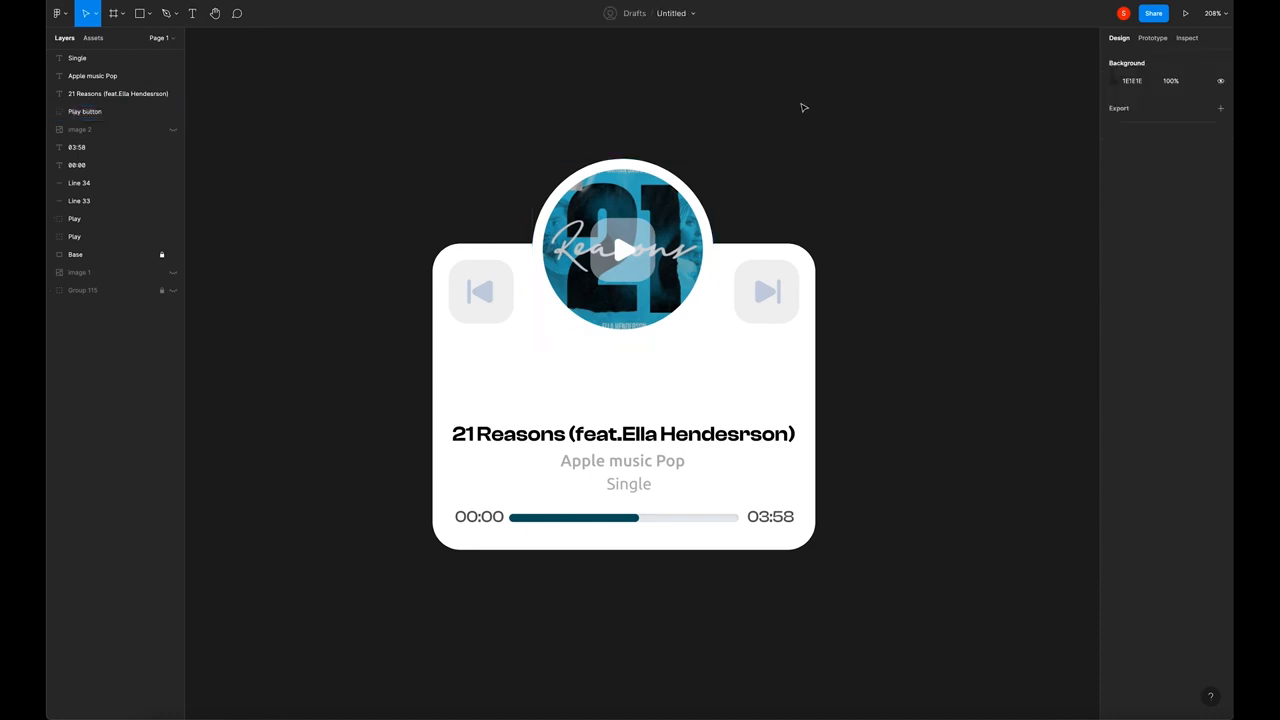
{"action": "mouse_move", "coordinate": [628, 237]}
{"action": "left_mouse_down"}
{"action": "mouse_move", "coordinate": [628, 267]}
{"action": "mouse_move", "coordinate": [622, 253]}
{"action": "left_mouse_up"}
{"action": "left_click", "coordinate": [823, 264]}
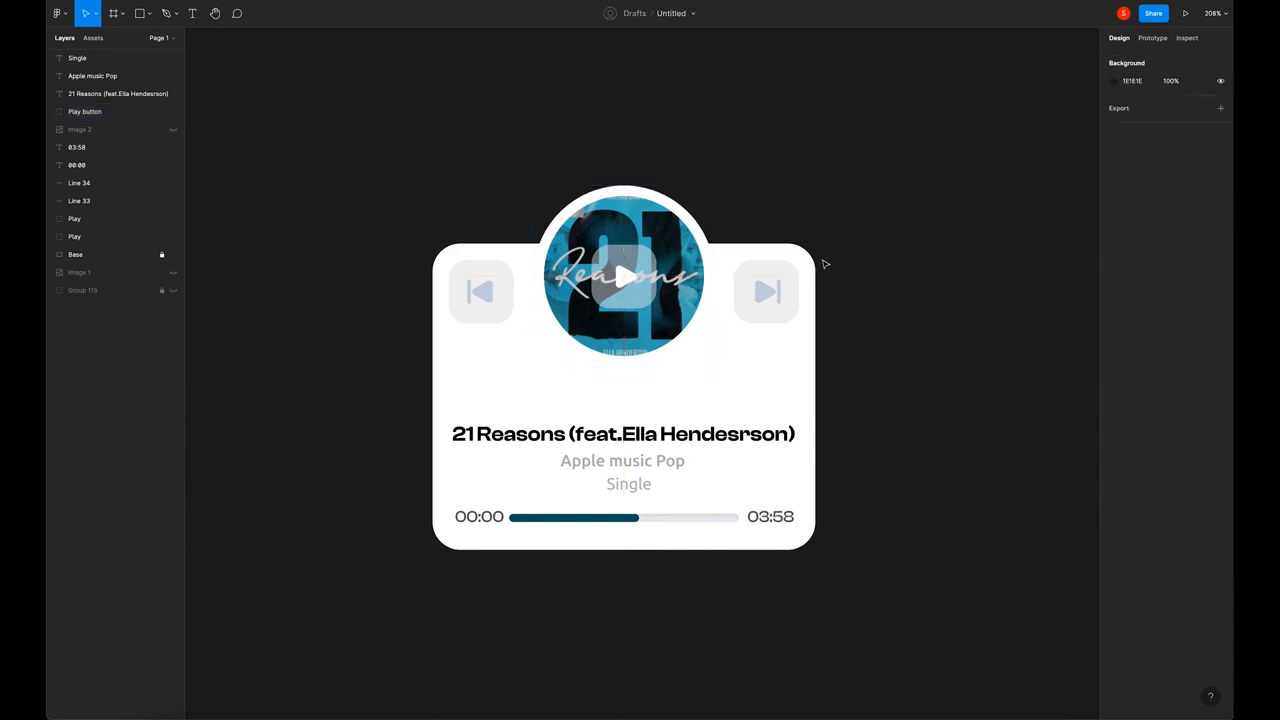
Recolour the rounded squares of both skip buttons to light blue B7E1F1, based on a blue sampled from the album cover
{"action": "left_click", "coordinate": [795, 290], "text": "super"}
{"action": "left_click", "coordinate": [508, 282], "text": "shift+super"}
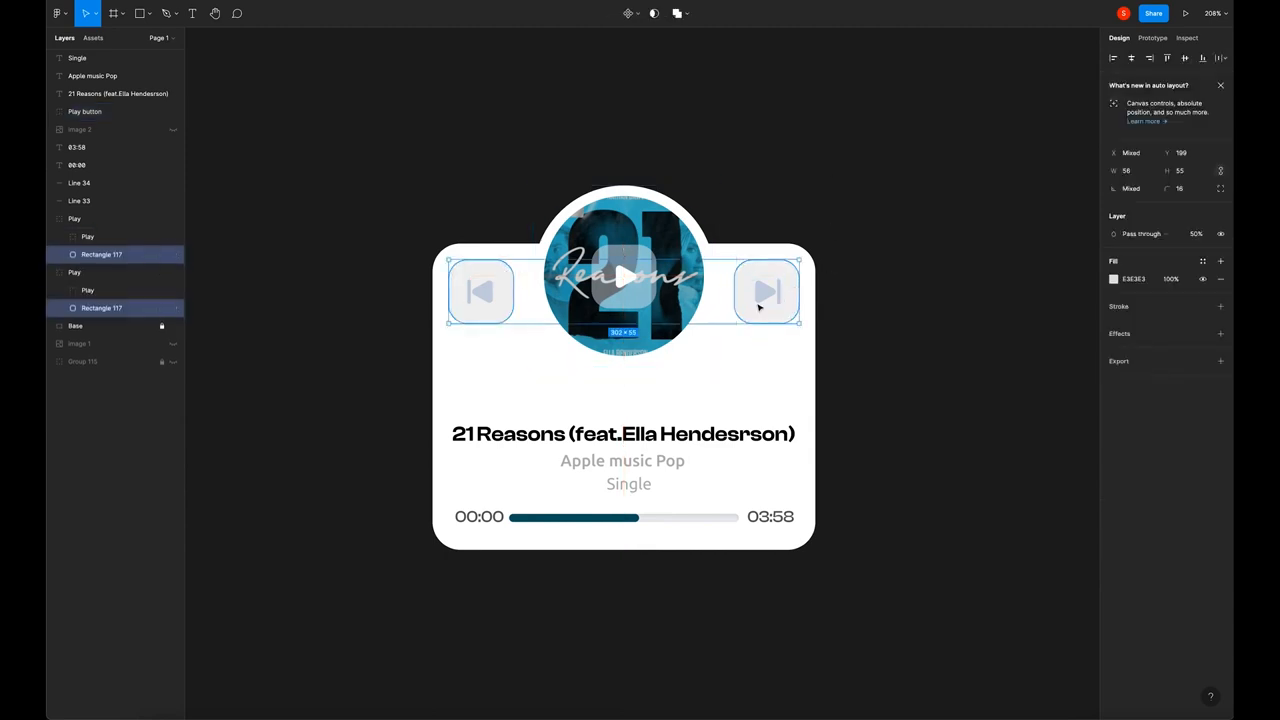
{"action": "key", "text": "i"}
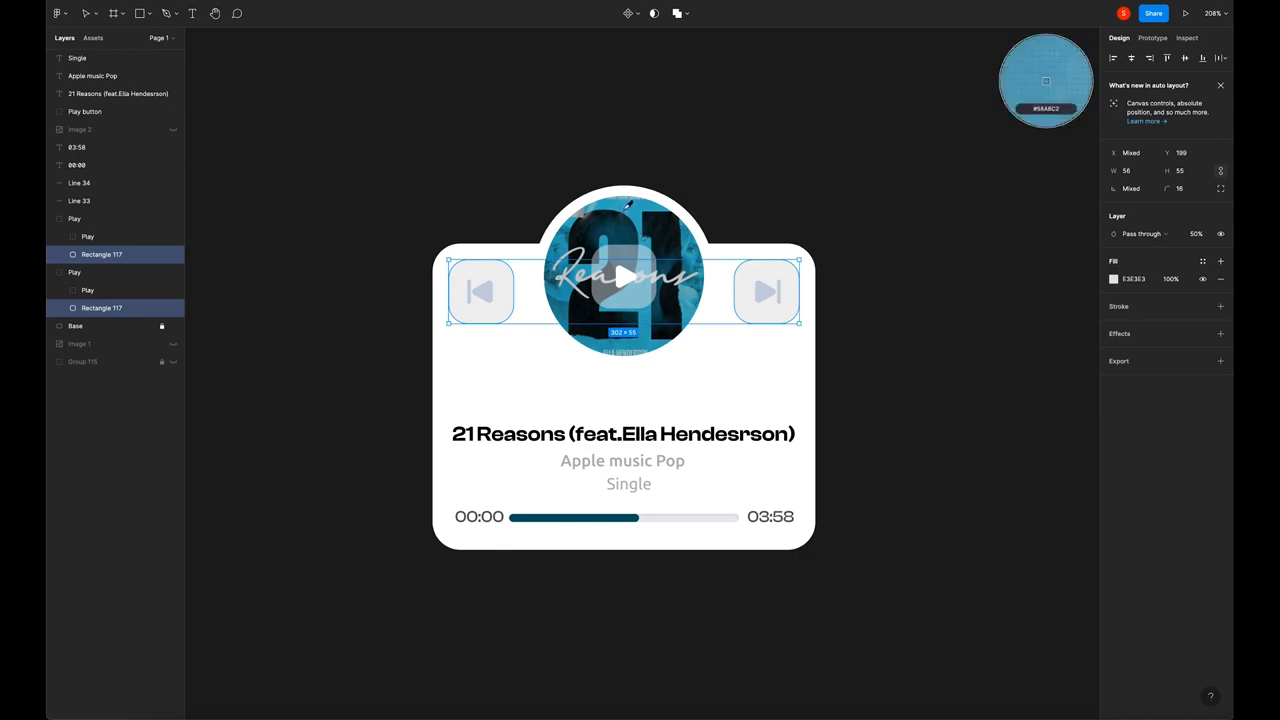
{"action": "left_click", "coordinate": [626, 212]}
{"action": "left_click", "coordinate": [1116, 280]}
{"action": "left_click_drag", "start_coordinate": [1032, 316], "coordinate": [1000, 306]}
{"action": "left_click", "coordinate": [940, 240]}
Recolour the next button's icon to dark blue 254F63 sampled from the album cover
{"action": "double_click", "coordinate": [763, 291]}
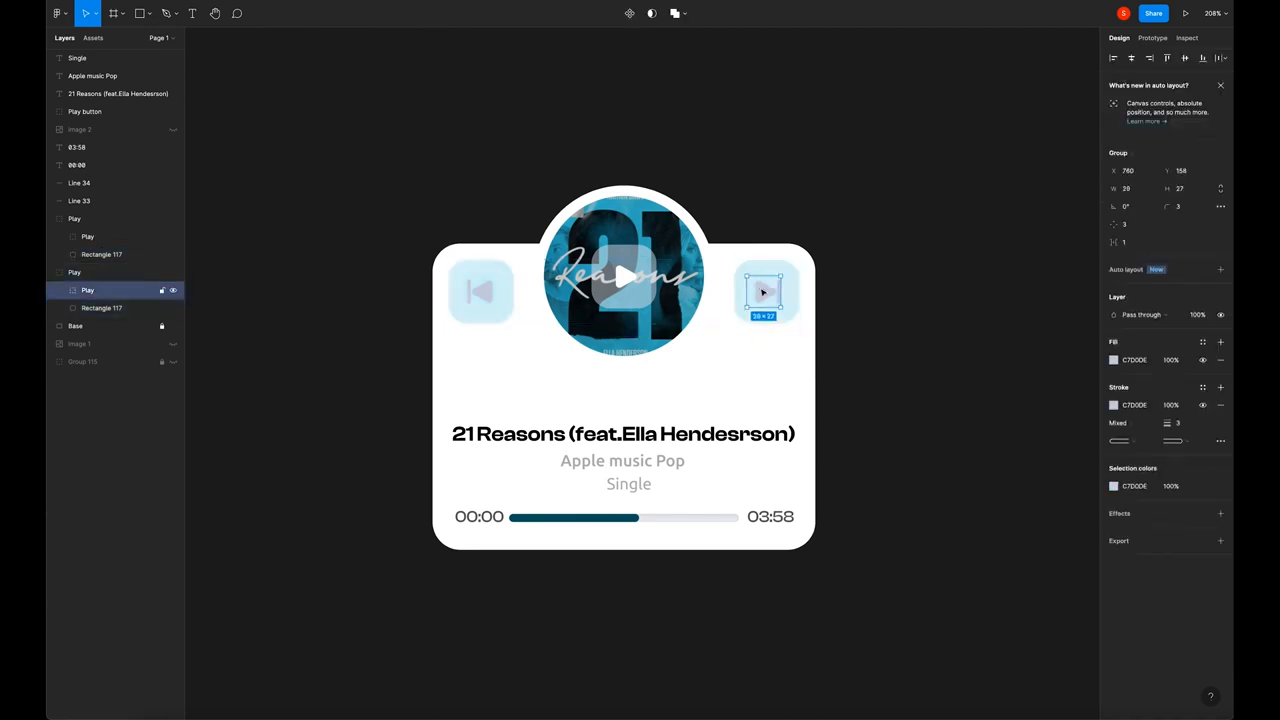
{"action": "key", "text": "i"}
{"action": "left_click", "coordinate": [654, 301]}
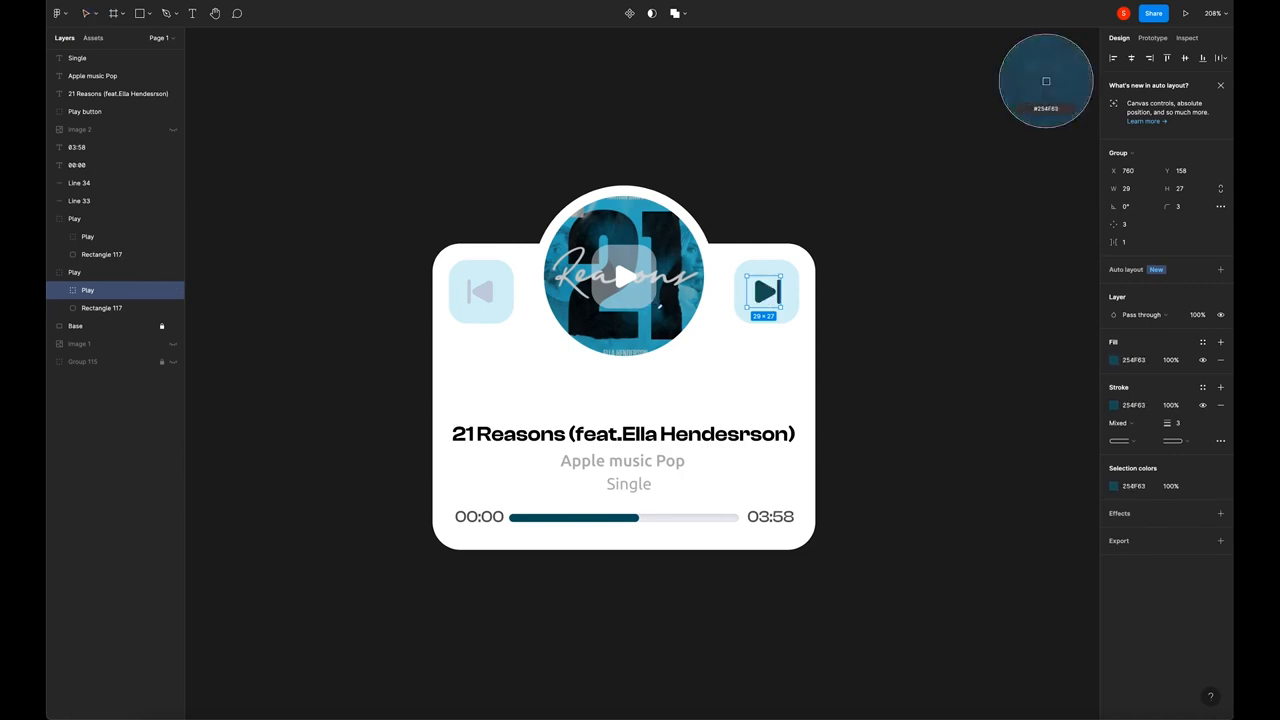
{"action": "left_click", "coordinate": [954, 380]}
Replace the old previous button with a horizontally flipped copy of the recoloured next button, 14 px from the card's edge
{"action": "left_click", "coordinate": [758, 318]}
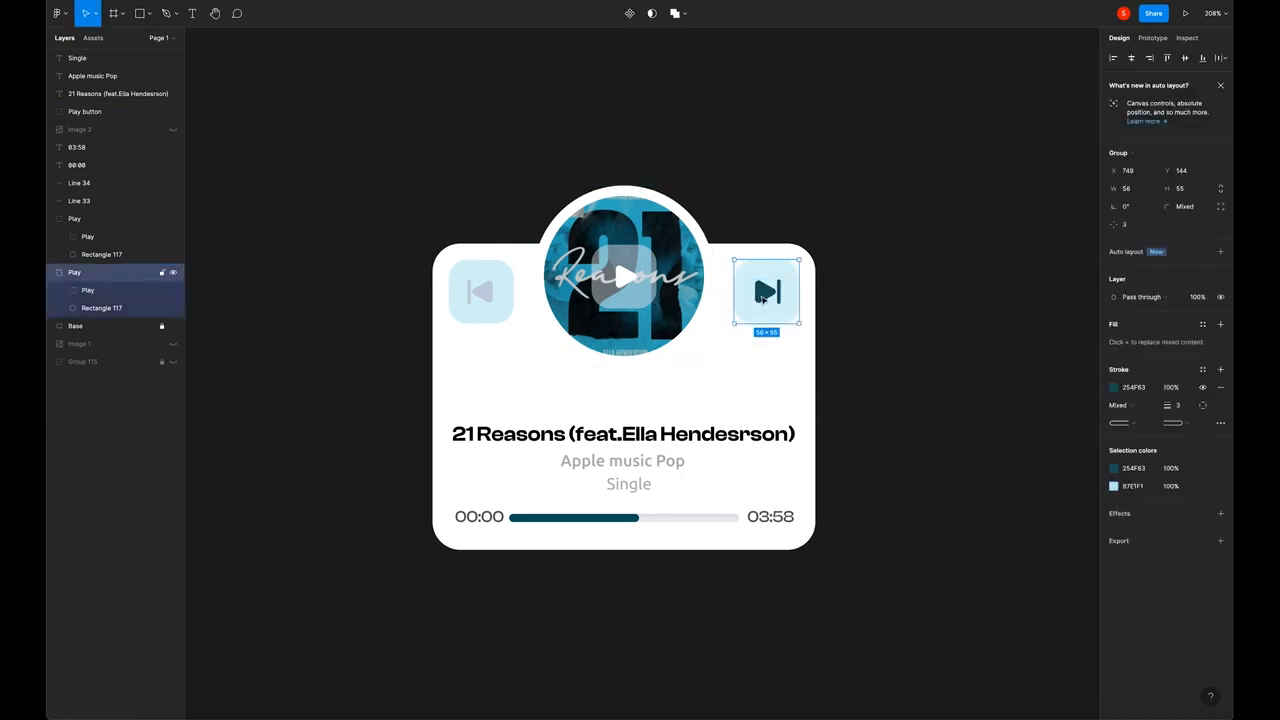
{"action": "left_click", "coordinate": [481, 295]}
{"action": "key", "text": "Delete"}
{"action": "left_click", "coordinate": [767, 291]}
{"action": "key", "text": "ctrl+d"}
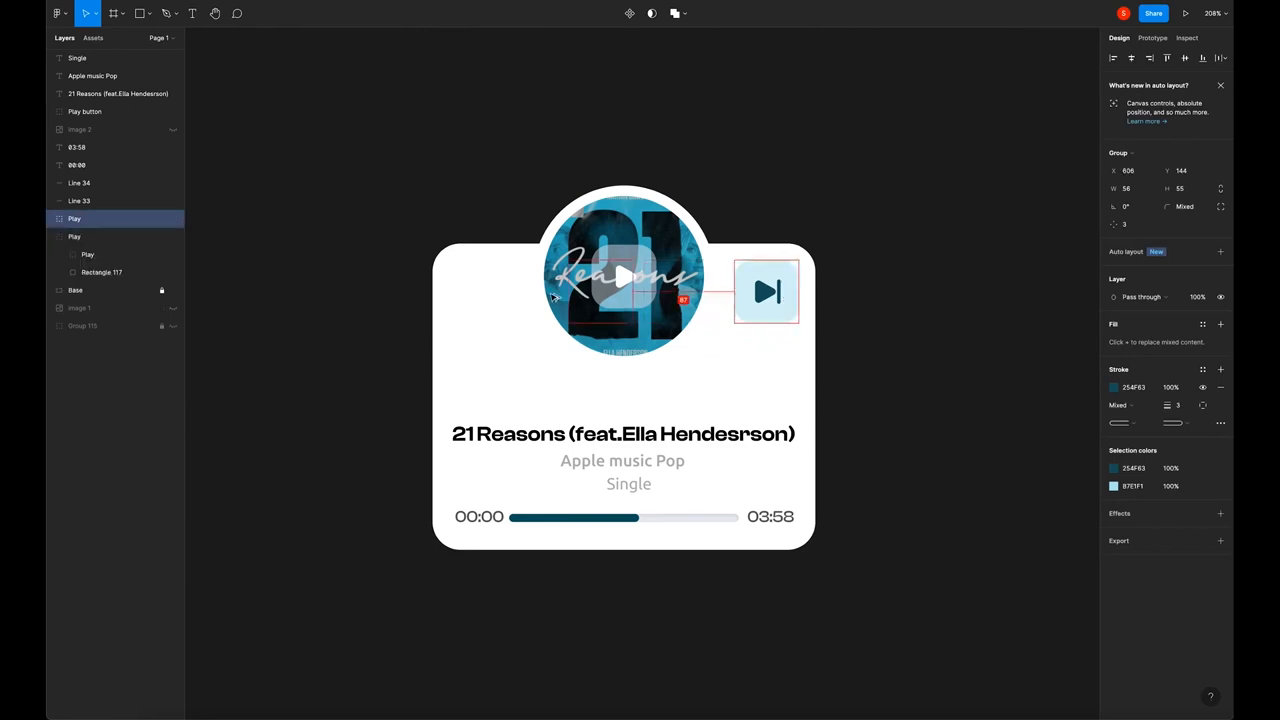
{"action": "left_click_drag", "start_coordinate": [767, 291], "coordinate": [505, 295]}
{"action": "key", "text": "Left"}
{"action": "key", "text": "Left"}
{"action": "key", "text": "Left"}
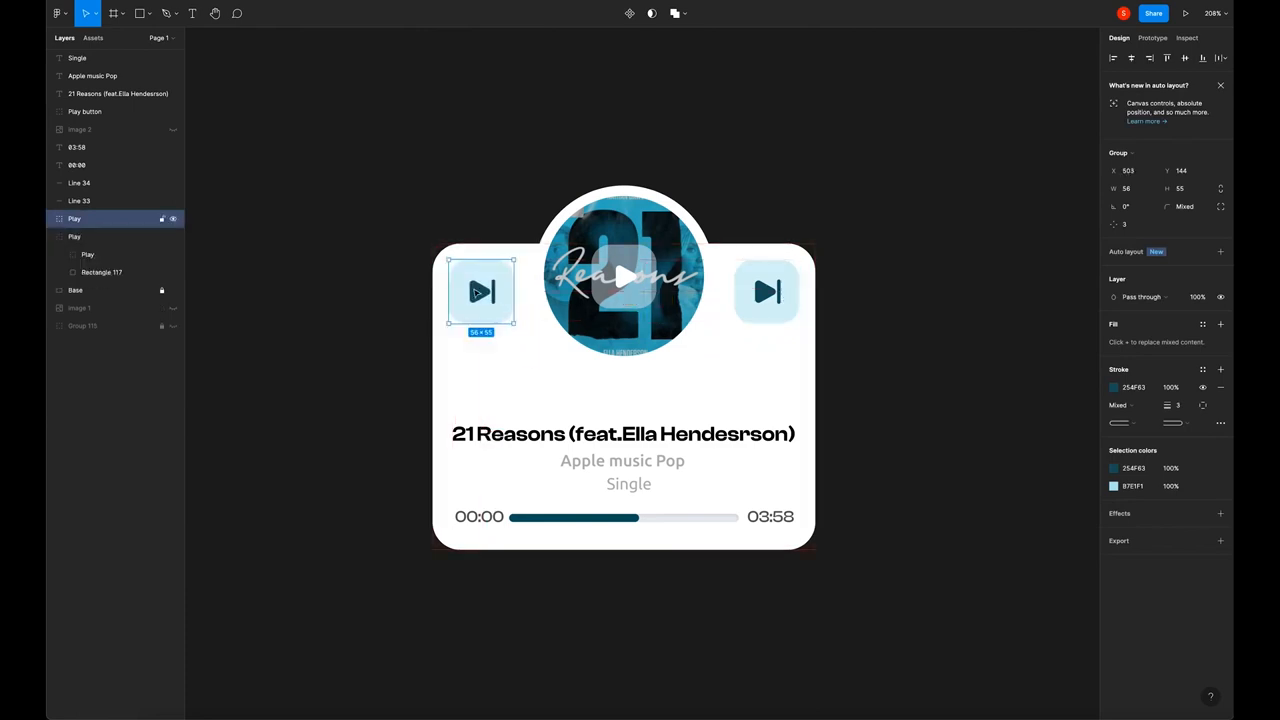
{"action": "right_click", "coordinate": [478, 290]}
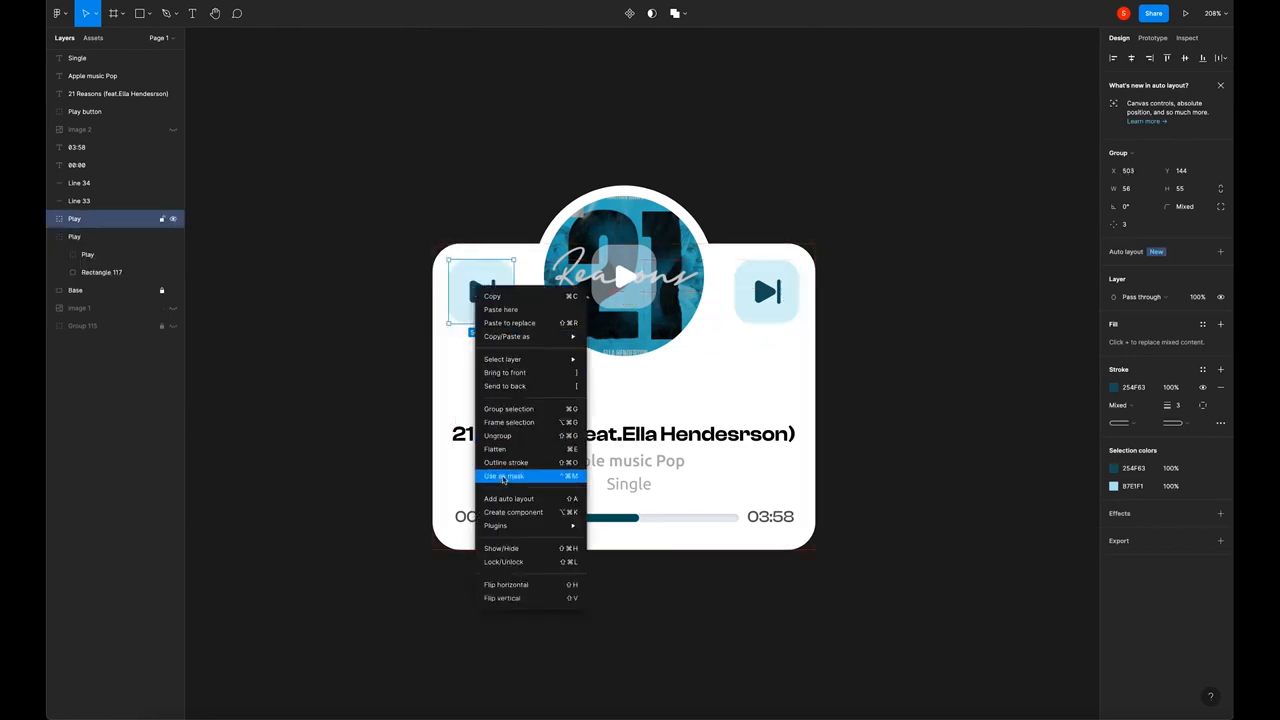
{"action": "left_click", "coordinate": [506, 584]}
{"action": "left_click", "coordinate": [363, 390]}
Move the song title, Apple music Pop and Single text lines up together, closer to the album cover
{"action": "left_click", "coordinate": [635, 437]}
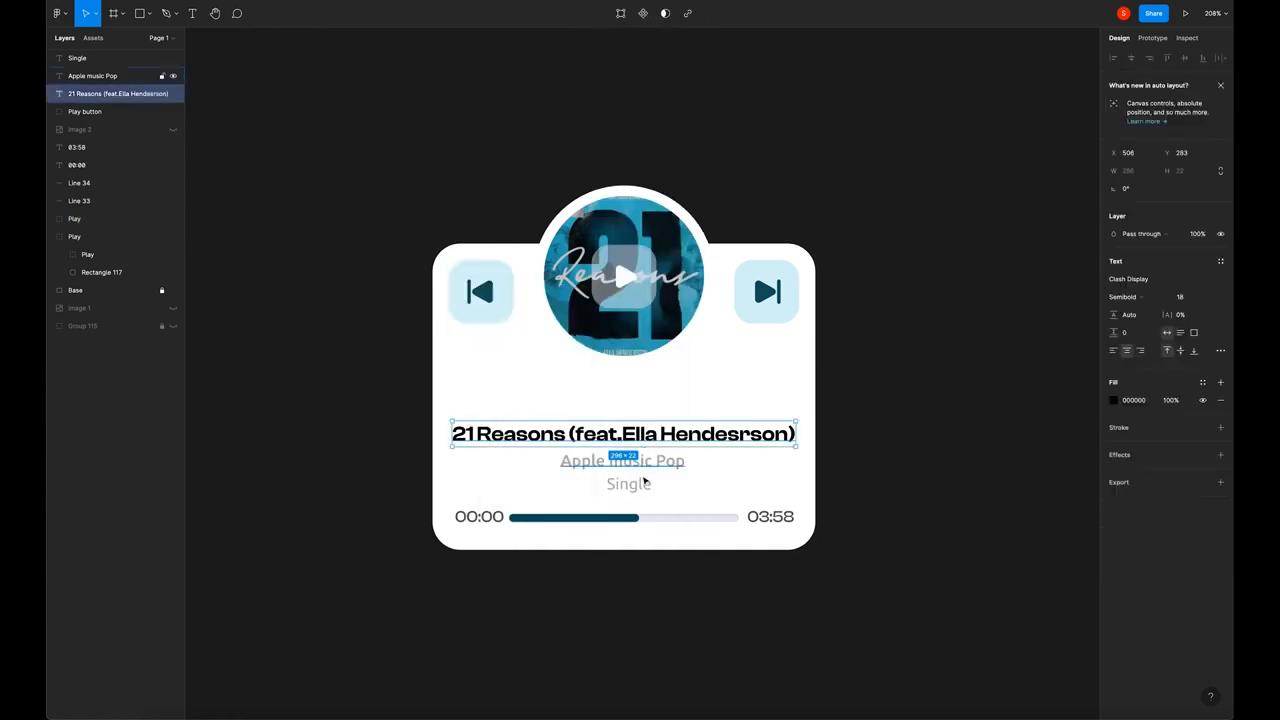
{"action": "left_click", "coordinate": [645, 464], "text": "shift"}
{"action": "left_click", "coordinate": [640, 484], "text": "shift"}
{"action": "left_click_drag", "start_coordinate": [682, 440], "coordinate": [681, 400]}
{"action": "left_click", "coordinate": [737, 454]}
Nudge the Apple music Pop line up and down while checking its spacing from the song title and Single
{"action": "left_click", "coordinate": [662, 421]}
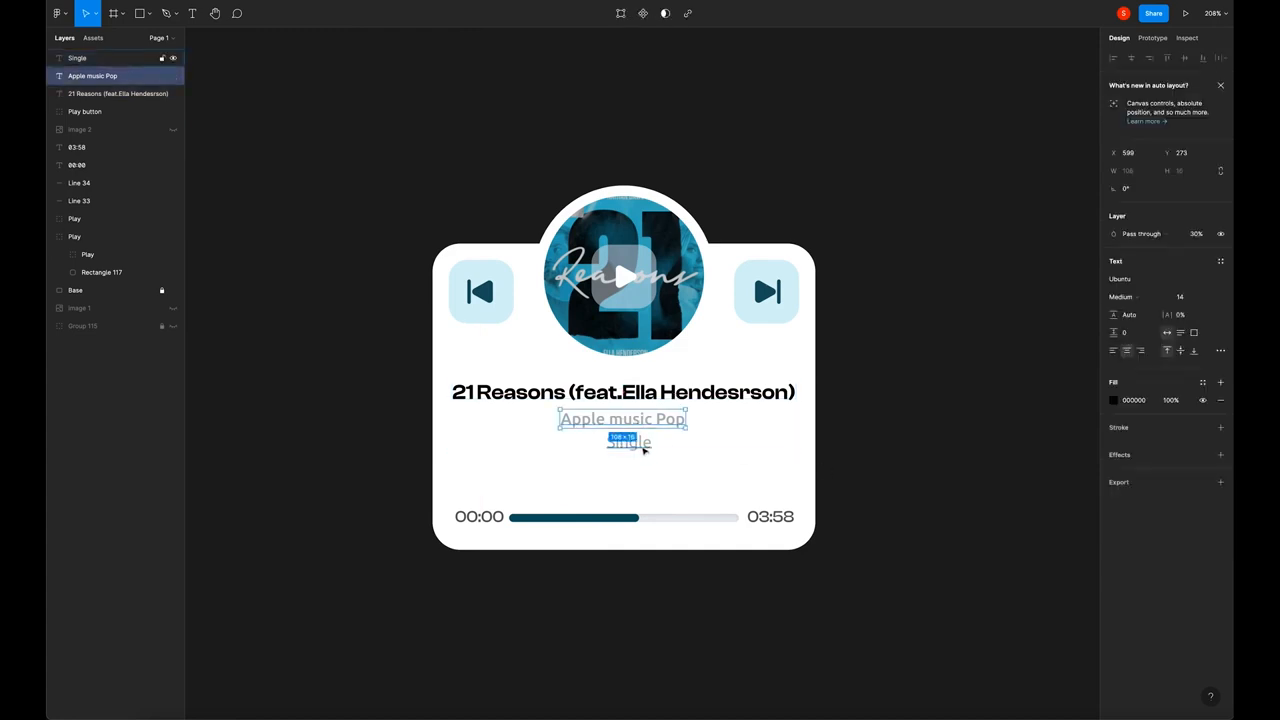
{"action": "left_click", "coordinate": [643, 449]}
{"action": "left_click", "coordinate": [645, 420]}
{"action": "key", "text": "alt"}
{"action": "key", "text": "shift+Down"}
{"action": "key", "text": "alt"}
{"action": "key", "text": "Up"}
{"action": "key", "text": "Up"}
{"action": "key", "text": "Up"}
{"action": "key", "text": "Up"}
{"action": "key", "text": "Down"}
{"action": "key", "text": "Down"}
{"action": "key", "text": "shift+Up"}
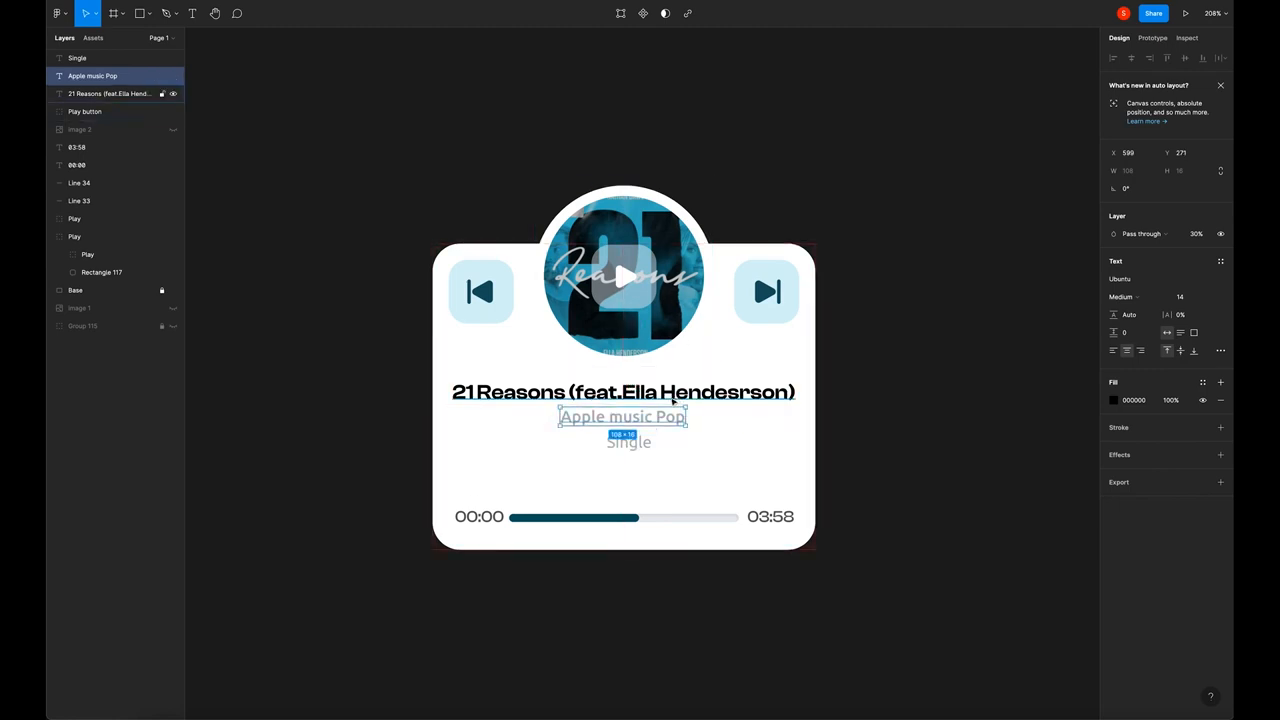
{"action": "left_click", "coordinate": [864, 420]}
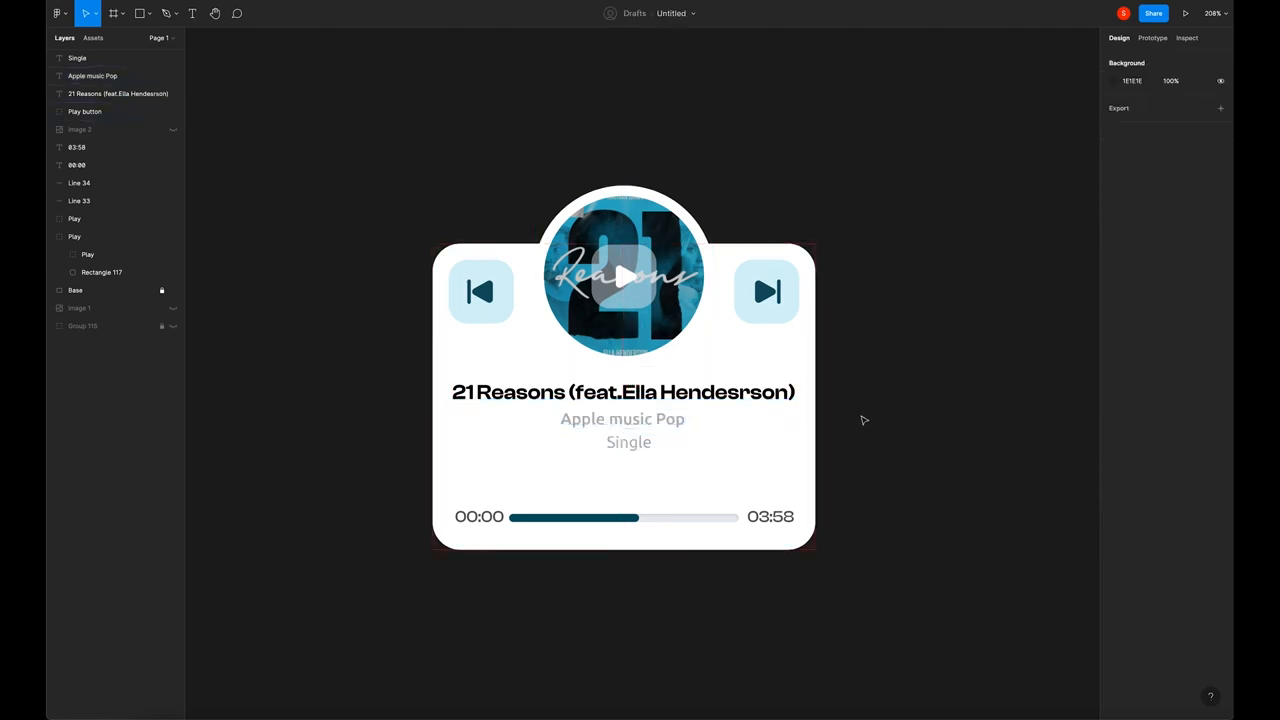
{"action": "left_click", "coordinate": [624, 449]}
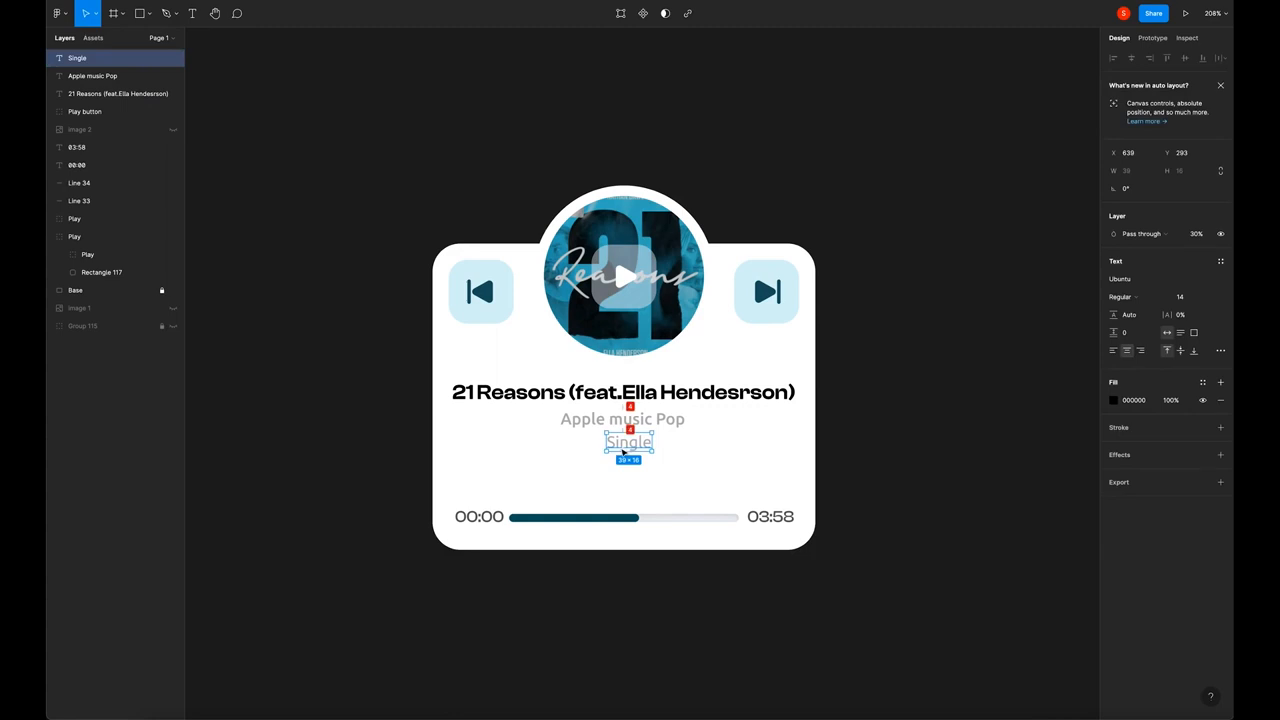
Move the song title, Apple music Pop and Single lines down midway between the buttons and progress bar, and raise the progress row slightly
{"action": "left_click", "coordinate": [885, 437]}
{"action": "left_click_drag", "start_coordinate": [622, 461], "coordinate": [688, 413]}
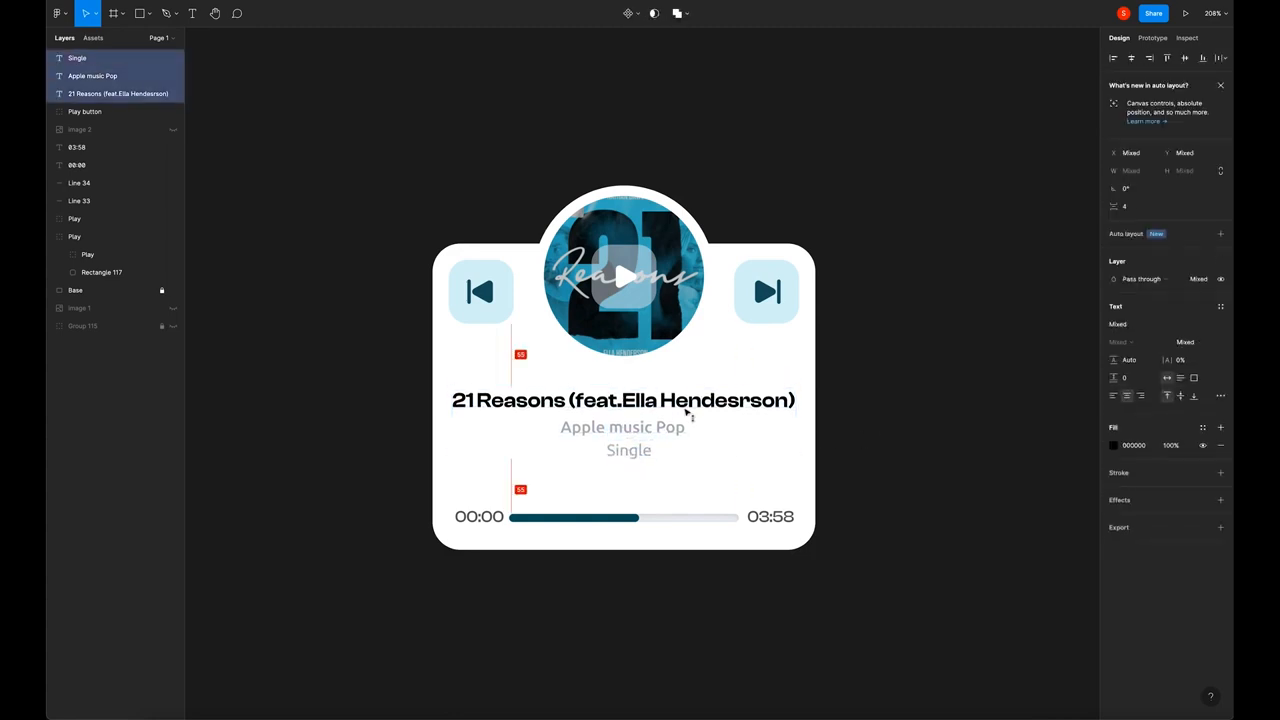
{"action": "left_click", "coordinate": [934, 503]}
{"action": "left_click_drag", "start_coordinate": [446, 531], "coordinate": [786, 503]}
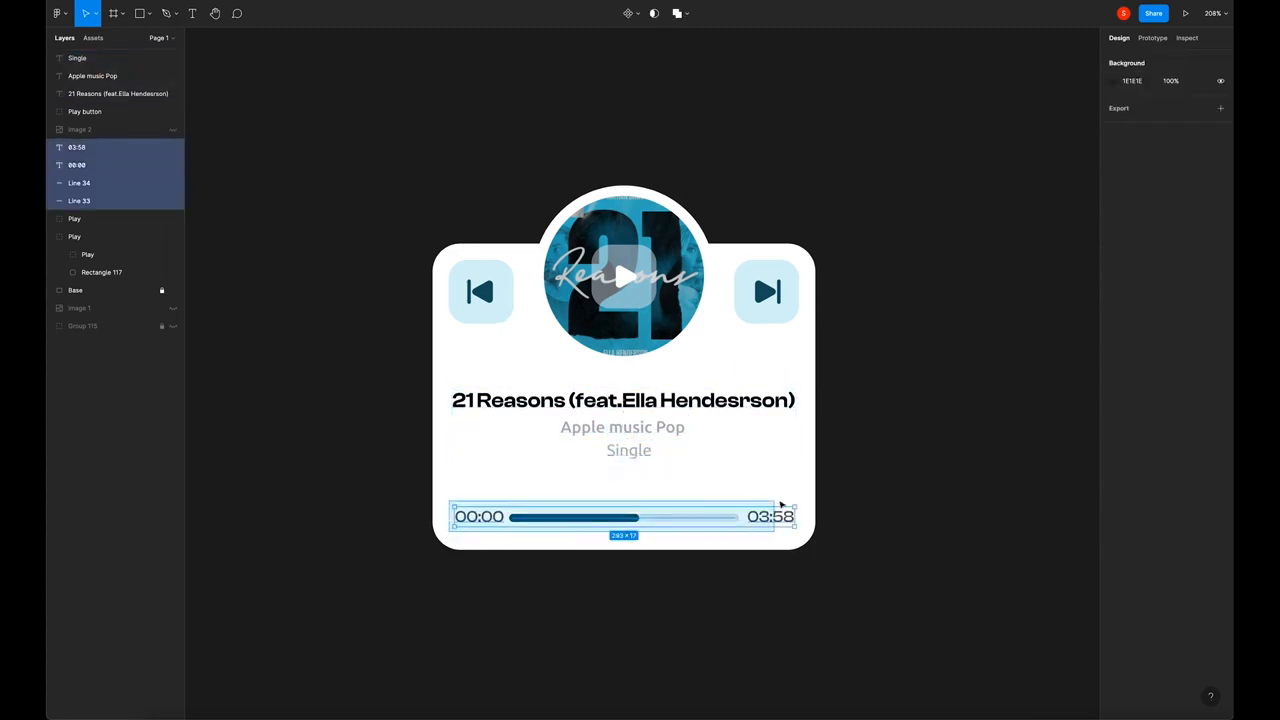
{"action": "mouse_move", "coordinate": [710, 521]}
{"action": "left_mouse_down"}
{"action": "mouse_move", "coordinate": [711, 499]}
{"action": "mouse_move", "coordinate": [711, 516]}
{"action": "left_mouse_up"}
{"action": "left_click", "coordinate": [906, 475]}
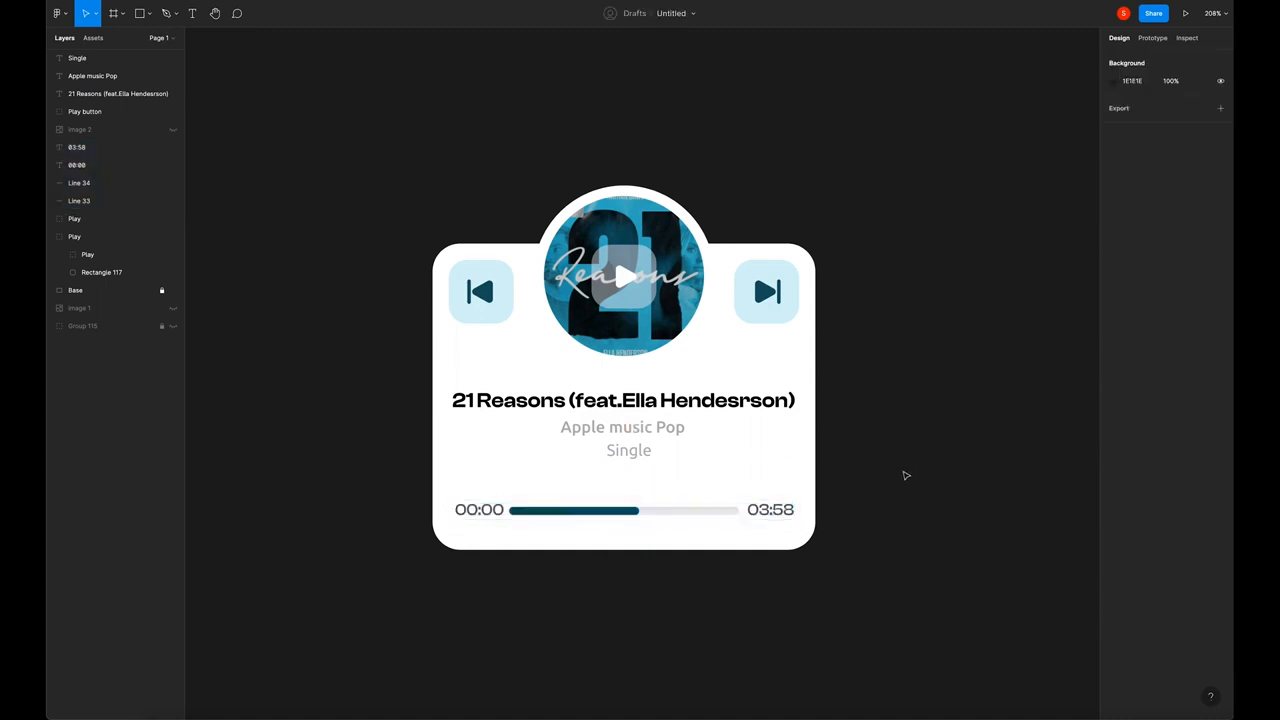
Recolour the background squares of the previous and next buttons to light grey E9E9E9
{"action": "left_click", "coordinate": [766, 300]}
{"action": "left_click", "coordinate": [481, 300], "text": "shift"}
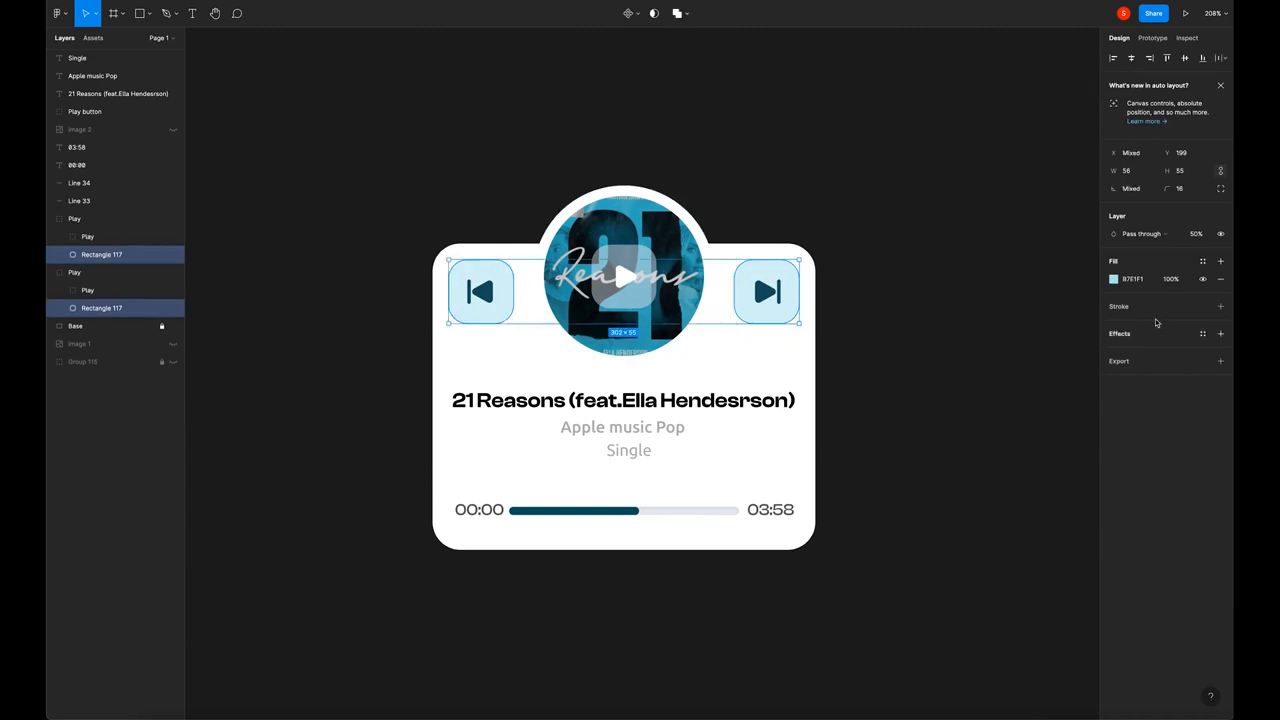
{"action": "left_click", "coordinate": [1113, 281]}
{"action": "left_click_drag", "start_coordinate": [999, 308], "coordinate": [980, 316]}
{"action": "mouse_move", "coordinate": [979, 320]}
{"action": "left_mouse_down"}
{"action": "mouse_move", "coordinate": [968, 332]}
{"action": "mouse_move", "coordinate": [963, 311]}
{"action": "left_mouse_up"}
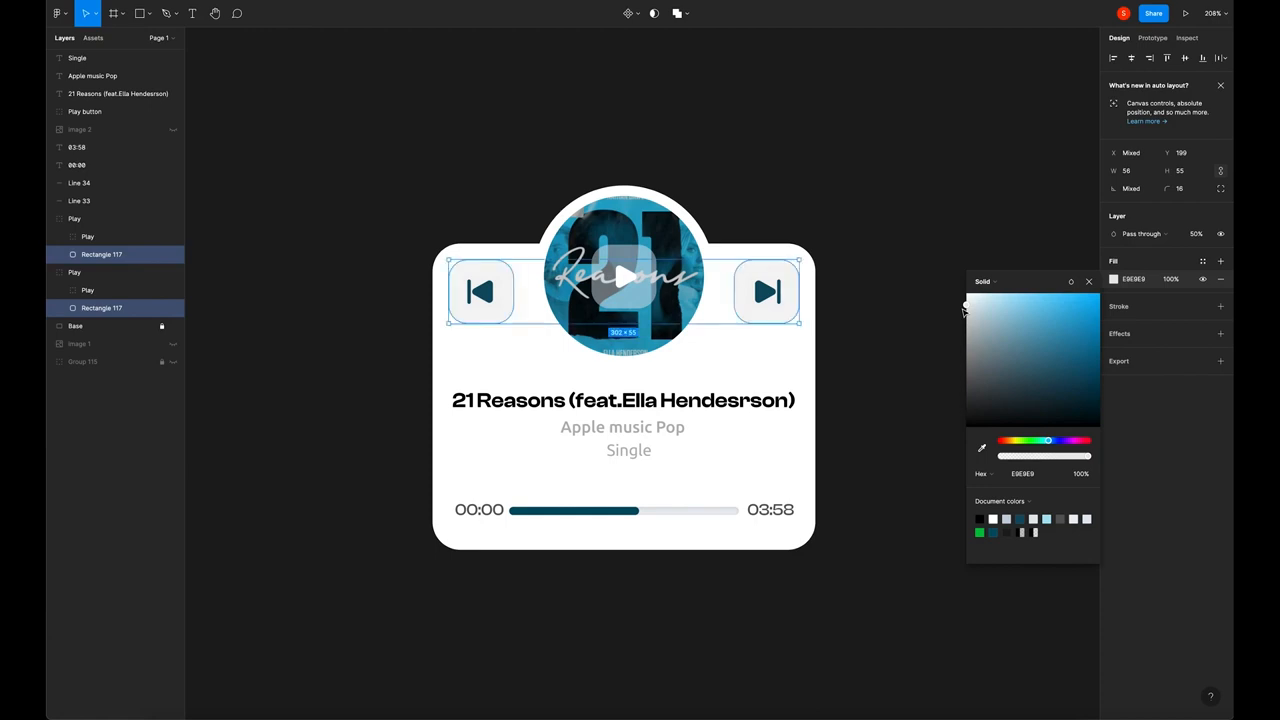
{"action": "left_click", "coordinate": [943, 325]}
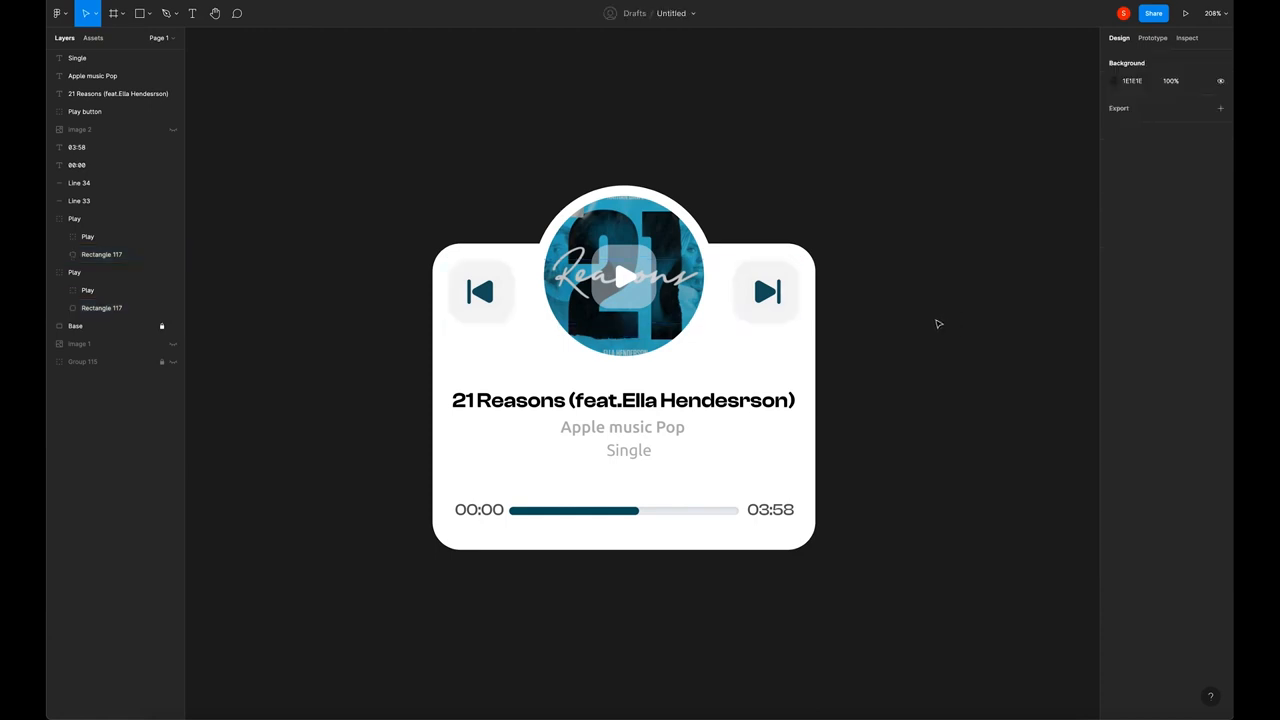
Try a wider gap between the Single line and the Apple music Pop line by nudging Single down
{"action": "left_click", "coordinate": [634, 432]}
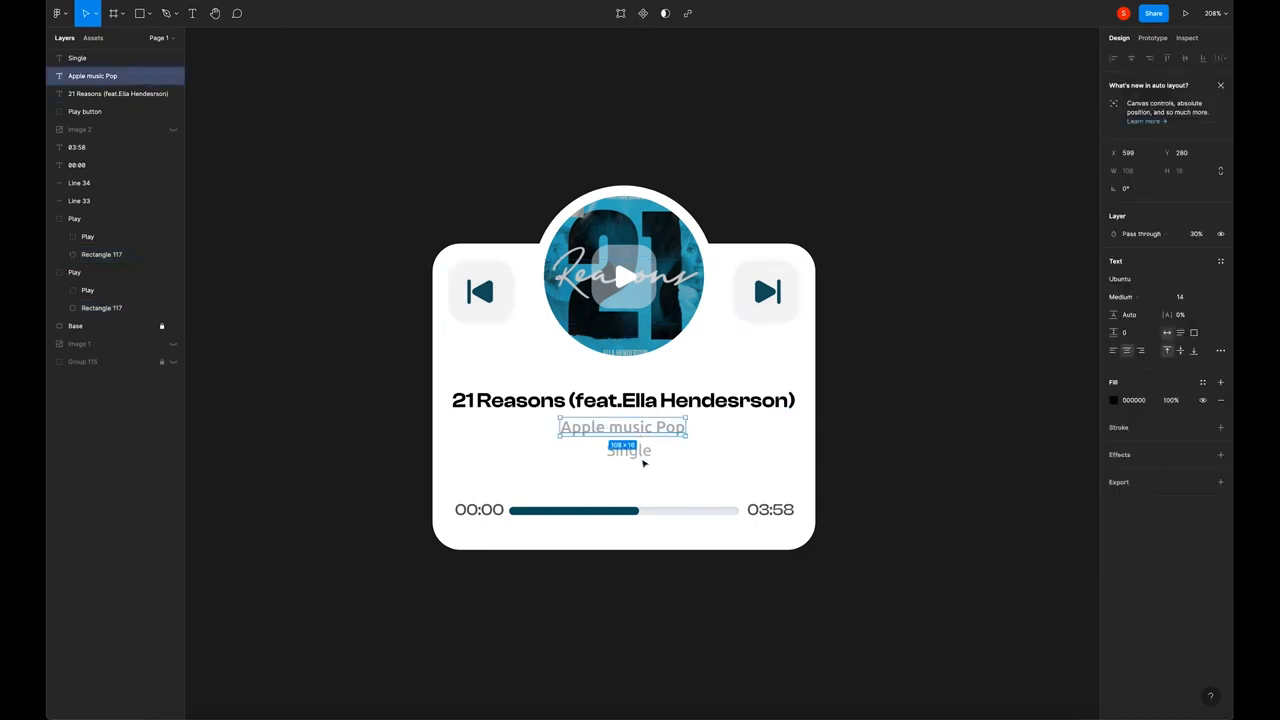
{"action": "left_click", "coordinate": [642, 457]}
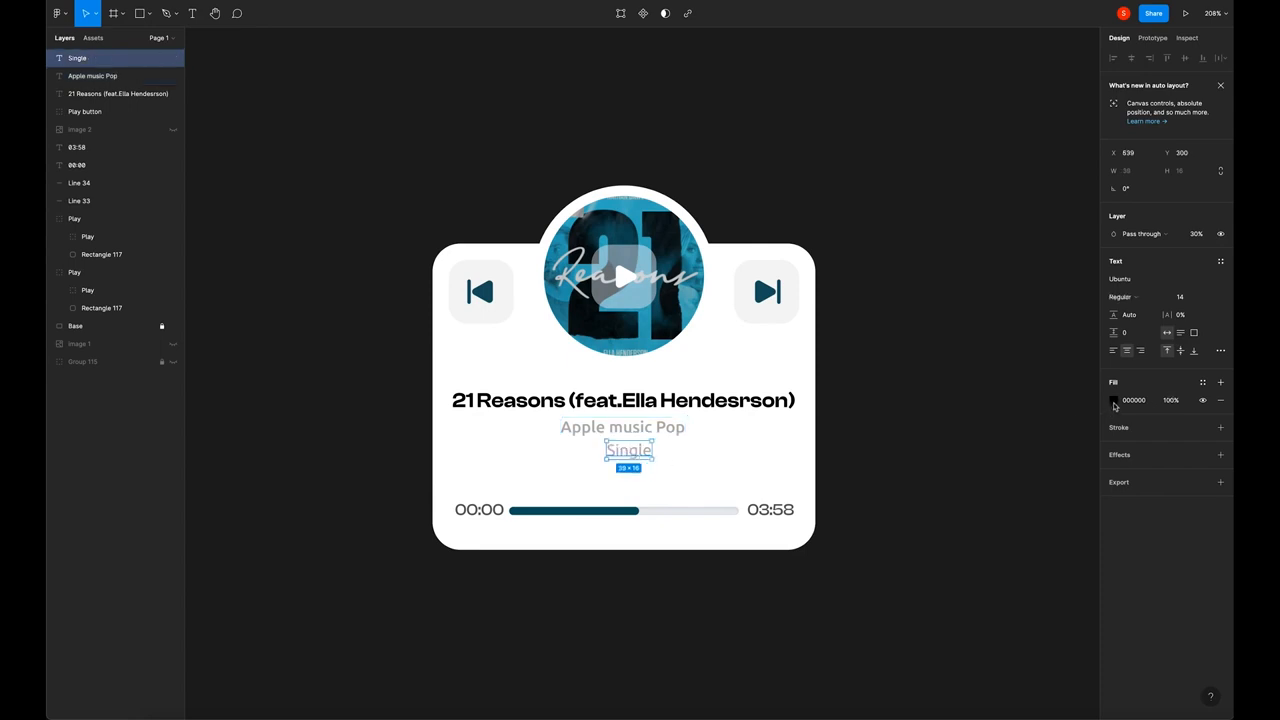
{"action": "left_click", "coordinate": [943, 369]}
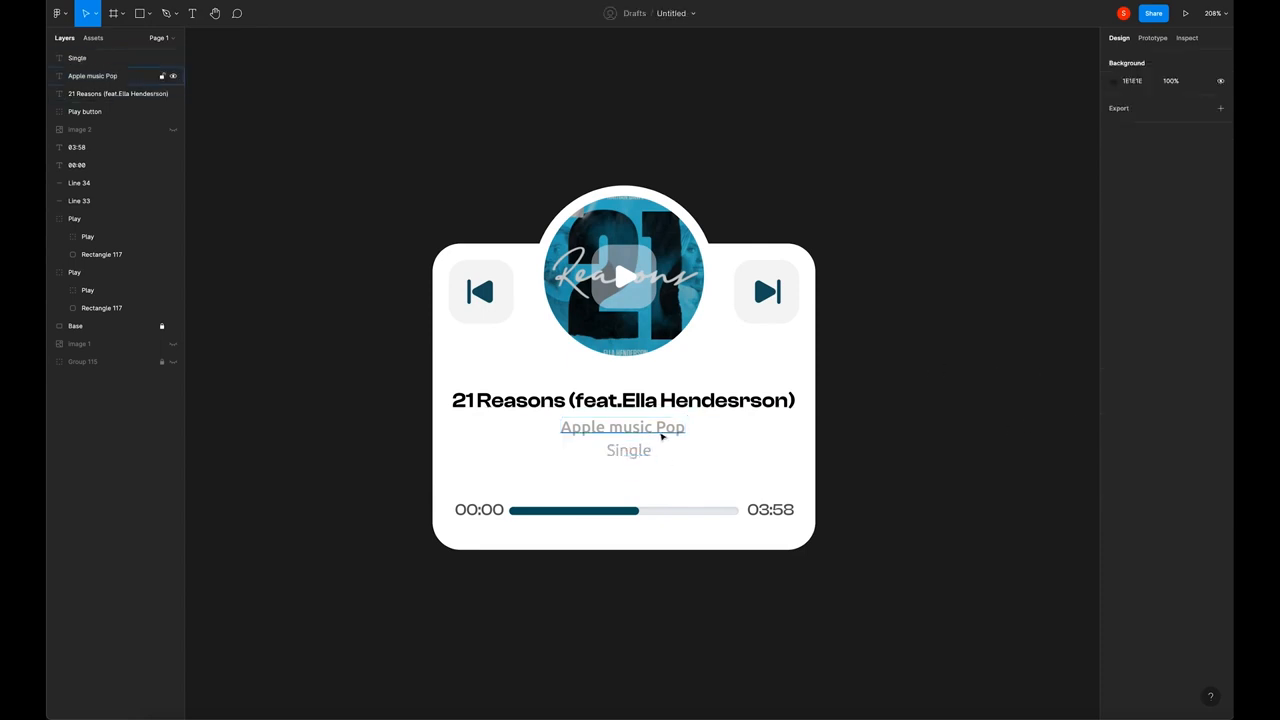
{"action": "left_click", "coordinate": [637, 456]}
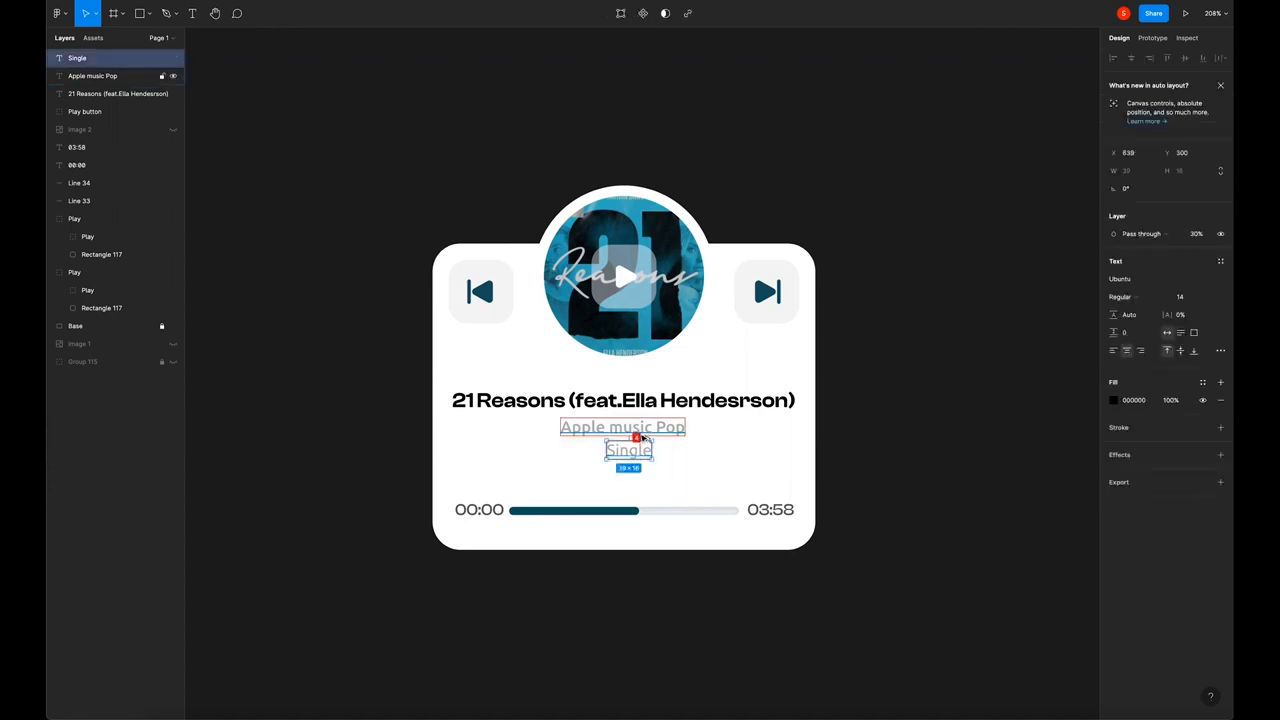
{"action": "key", "text": "Down"}
{"action": "key", "text": "Down"}
{"action": "key", "text": "Down"}
{"action": "key", "text": "Down"}
{"action": "key", "text": "Down"}
{"action": "key", "text": "Down"}
{"action": "key", "text": "Down"}
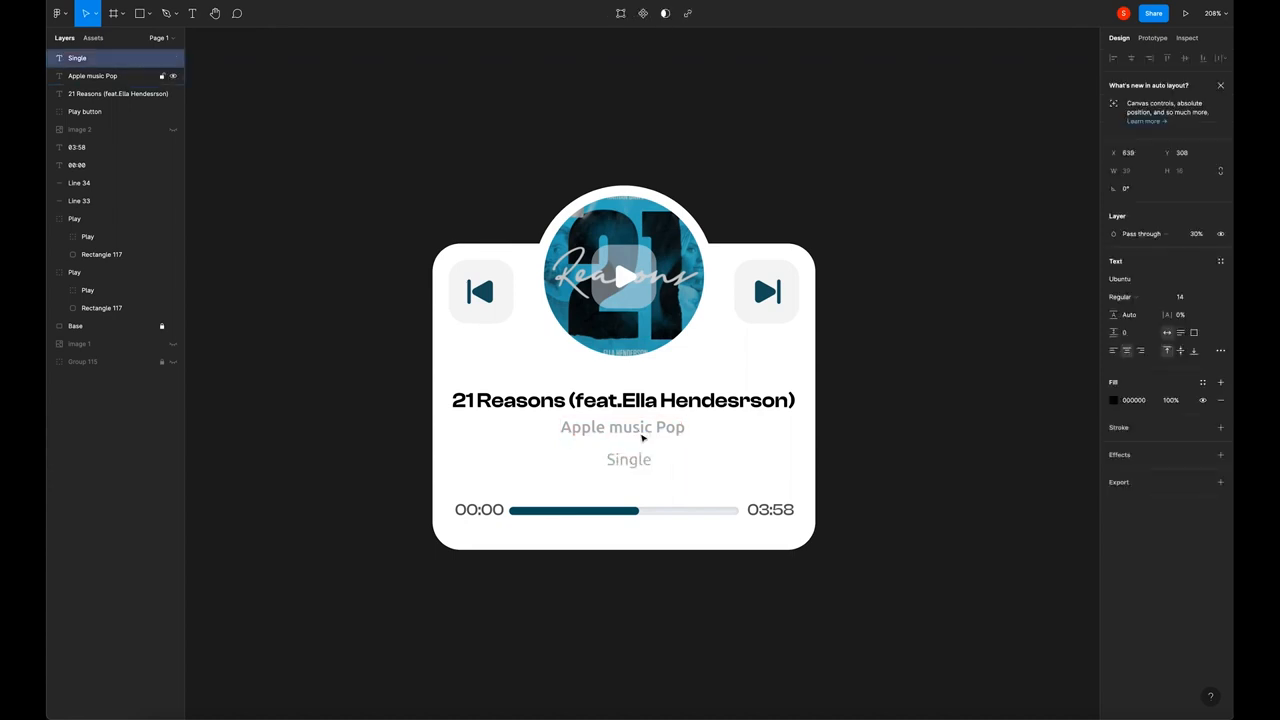
{"action": "key", "text": "Up"}
{"action": "key", "text": "Up"}
{"action": "key", "text": "Up"}
{"action": "left_click", "coordinate": [907, 417]}
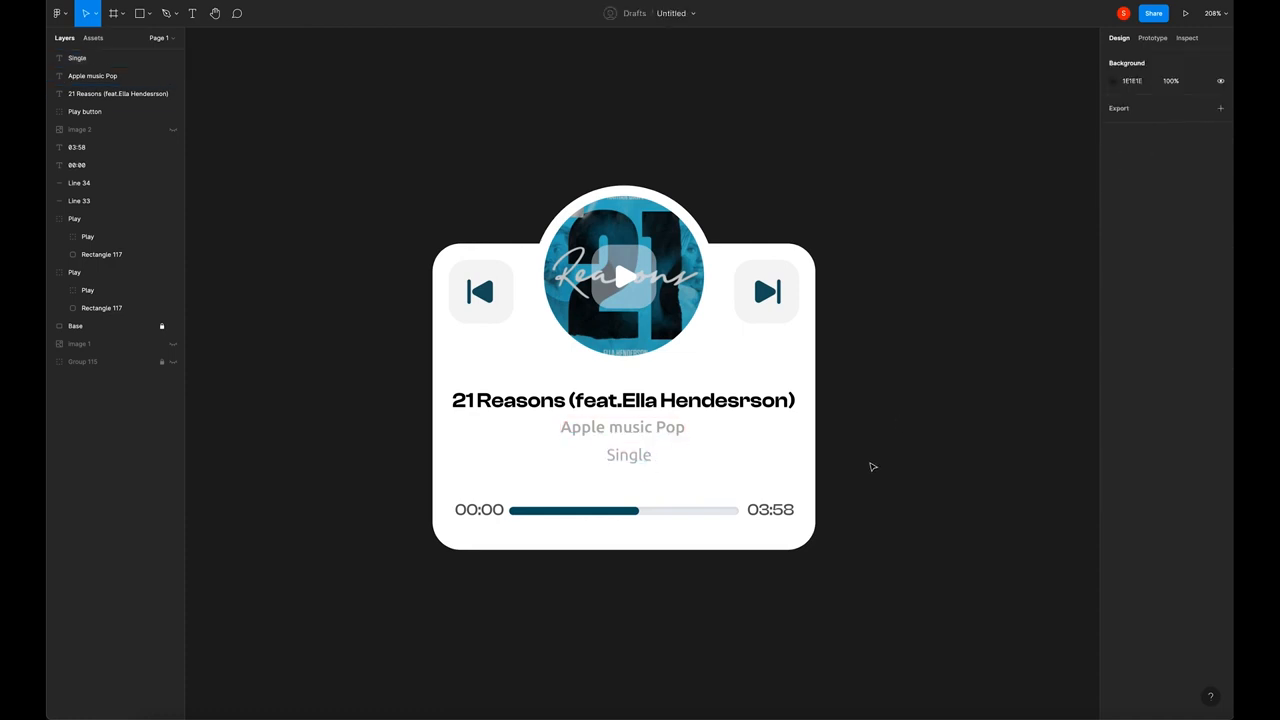
Undo the nudges made to the Single line
{"action": "key", "text": "ctrl+z"}
{"action": "key", "text": "ctrl+z"}
{"action": "key", "text": "ctrl+z"}
{"action": "key", "text": "ctrl+z"}
{"action": "key", "text": "ctrl+z"}
{"action": "key", "text": "ctrl+z"}
{"action": "key", "text": "ctrl+z"}
{"action": "key", "text": "ctrl+z"}
{"action": "key", "text": "ctrl+z"}
{"action": "key", "text": "ctrl+z"}
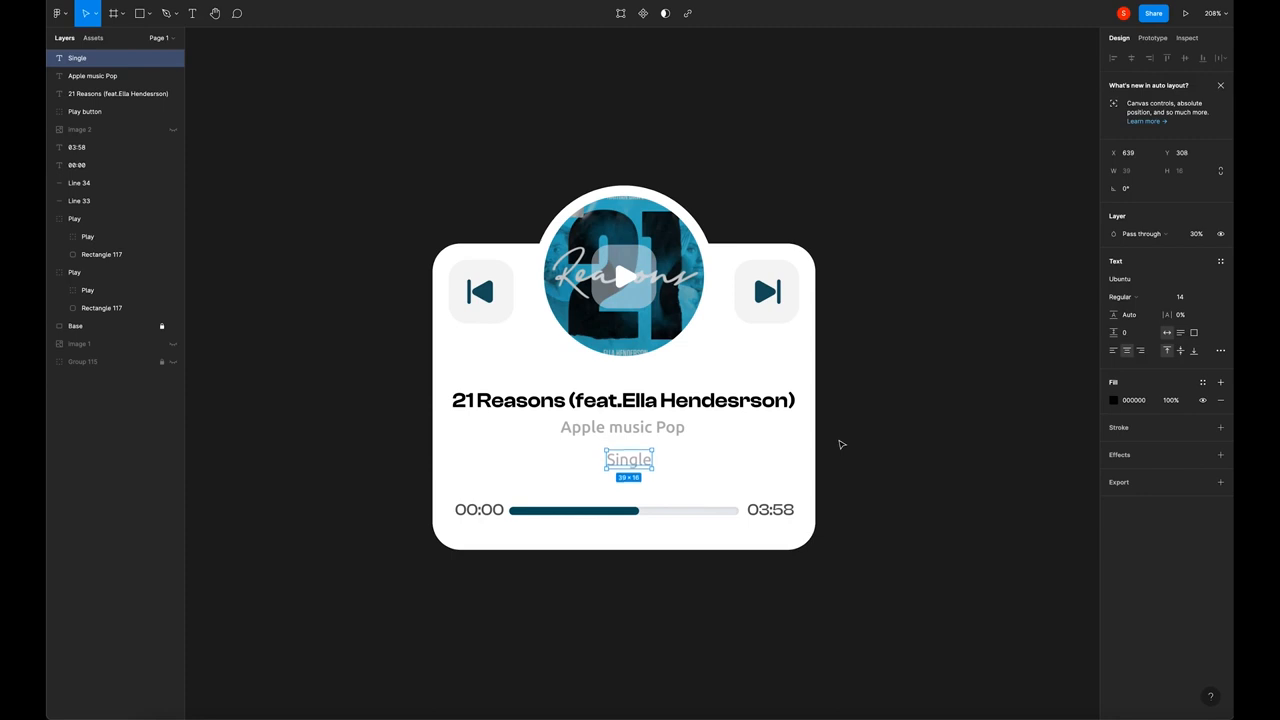
Centre the song title, Apple music Pop and Single lines together, with equal gaps to the side buttons above and time labels below
{"action": "left_click", "coordinate": [840, 444]}
{"action": "left_click_drag", "start_coordinate": [620, 486], "coordinate": [665, 424]}
{"action": "left_click", "coordinate": [900, 367]}
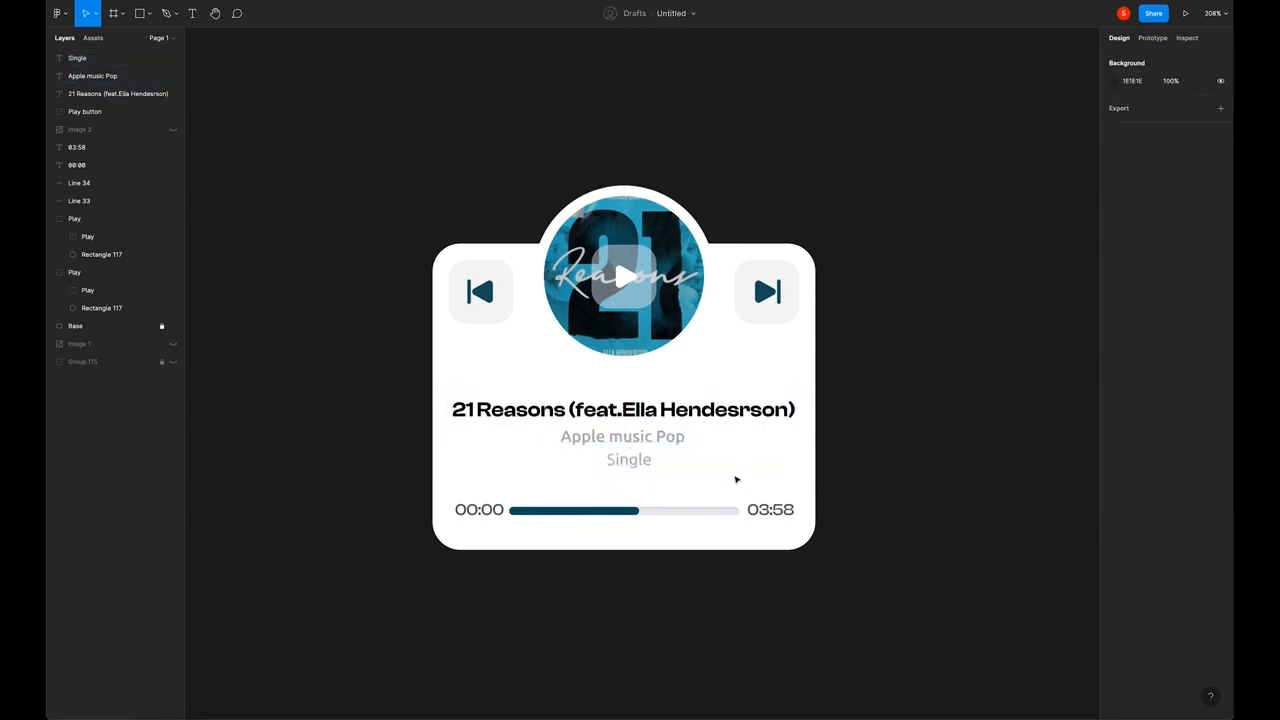
{"action": "key", "text": "ctrl+z"}
{"action": "left_click_drag", "start_coordinate": [709, 429], "coordinate": [710, 414]}
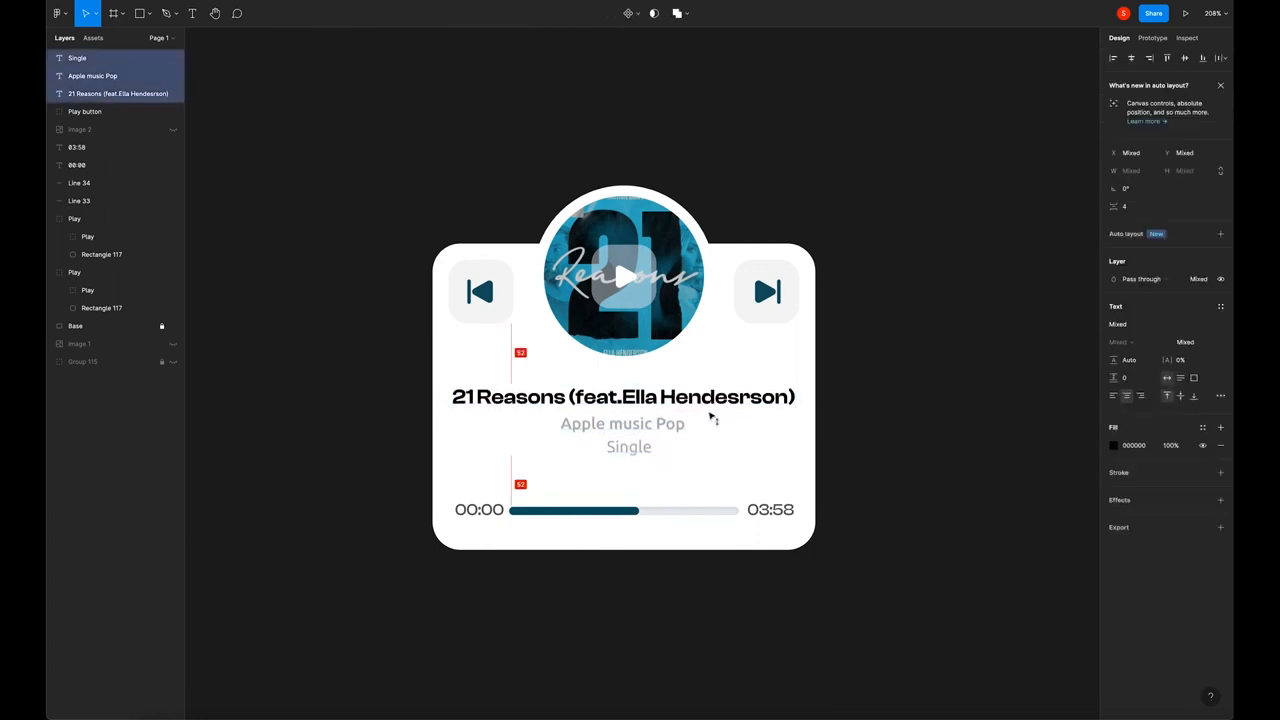
Move the progress bar and time labels up closer to the song text, and darken both time labels to black
{"action": "left_click", "coordinate": [651, 523]}
{"action": "left_click_drag", "start_coordinate": [446, 536], "coordinate": [772, 504]}
{"action": "left_click", "coordinate": [775, 500]}
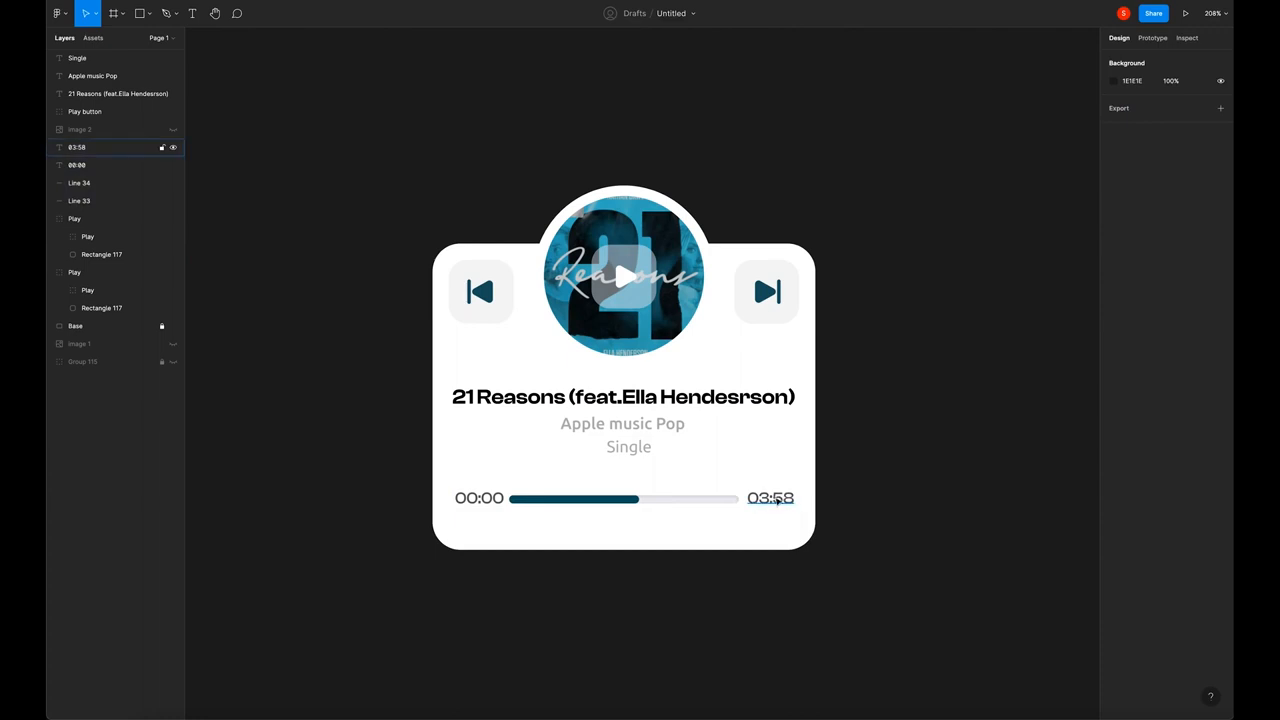
{"action": "left_click", "coordinate": [494, 505], "text": "shift"}
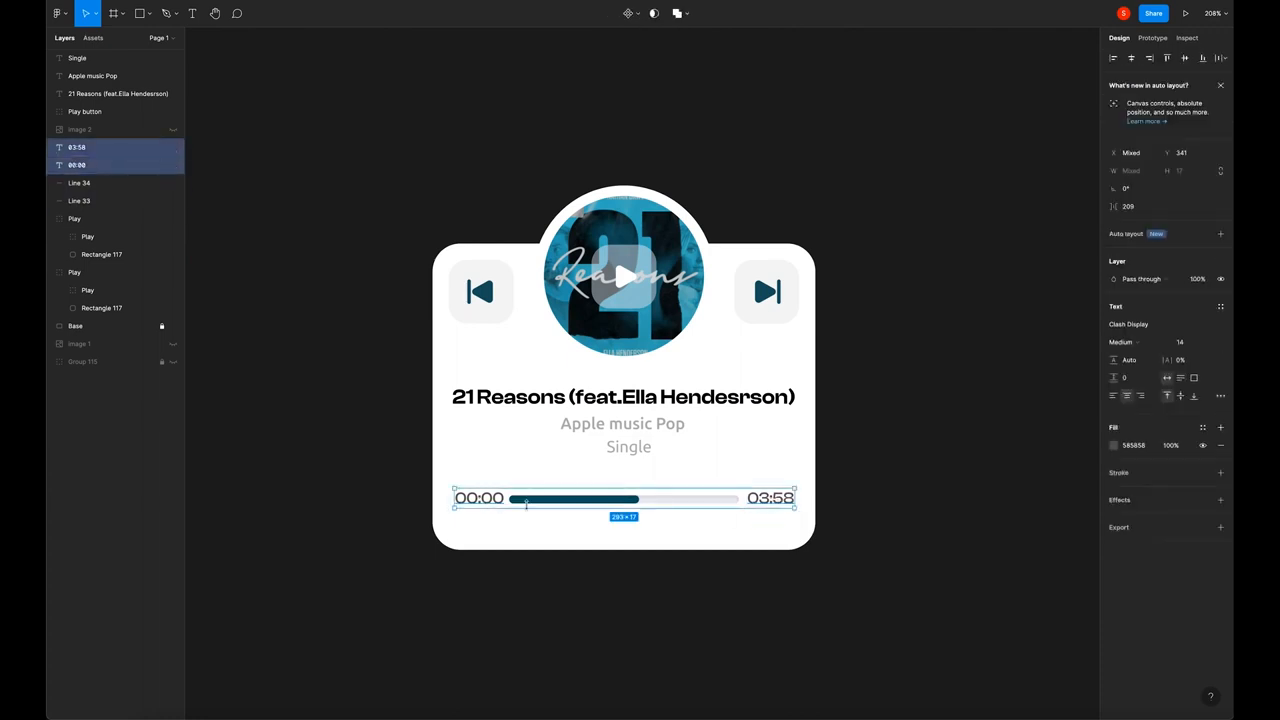
{"action": "left_click", "coordinate": [896, 421]}
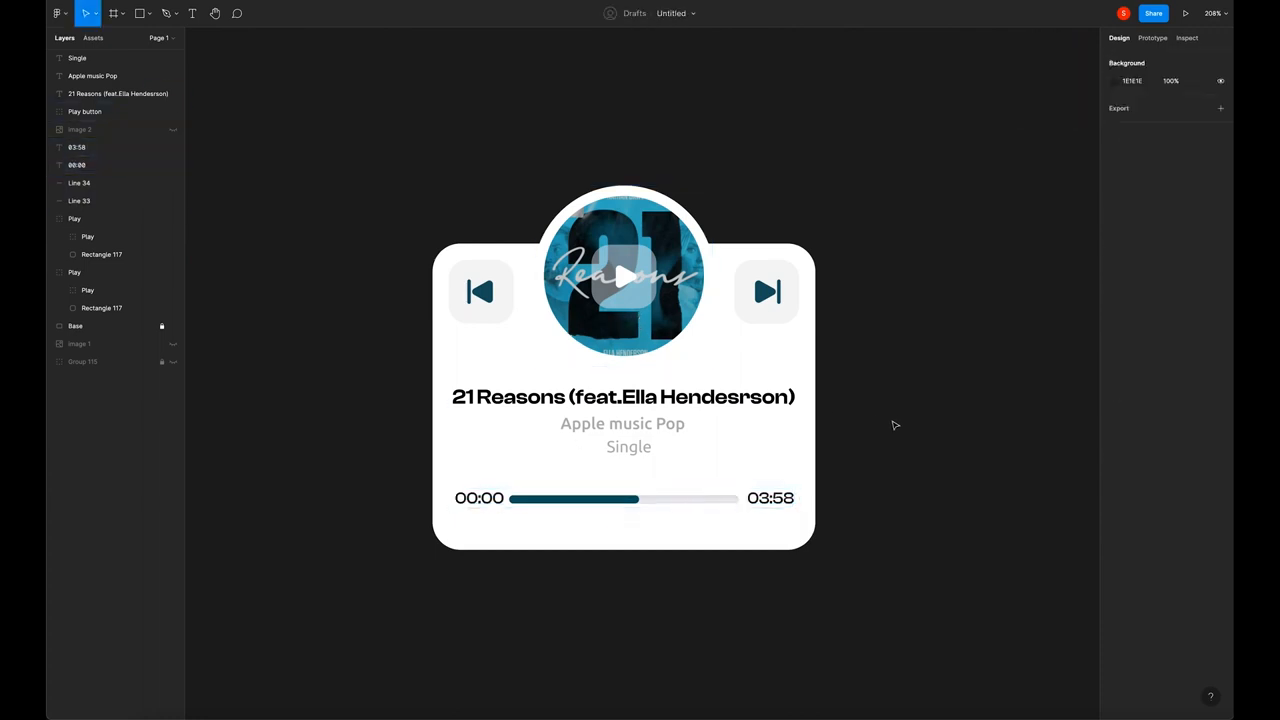
{"action": "left_click", "coordinate": [632, 501]}
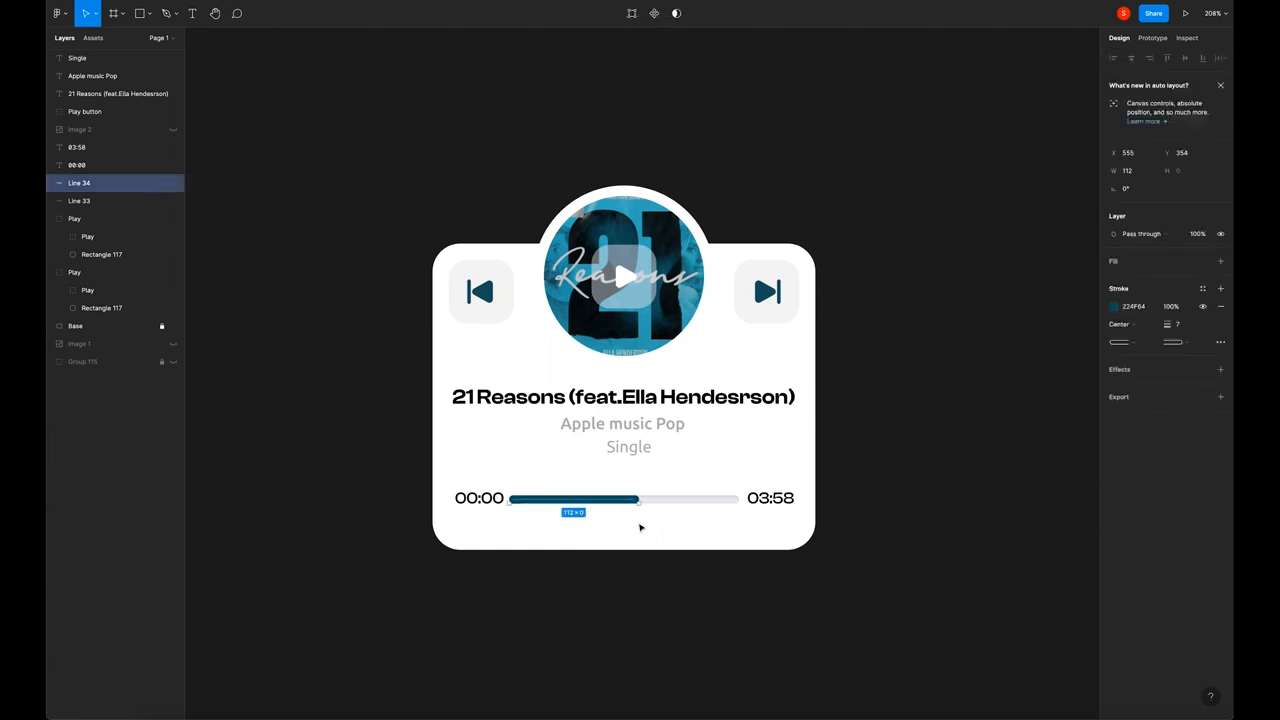
{"action": "left_click", "coordinate": [690, 528]}
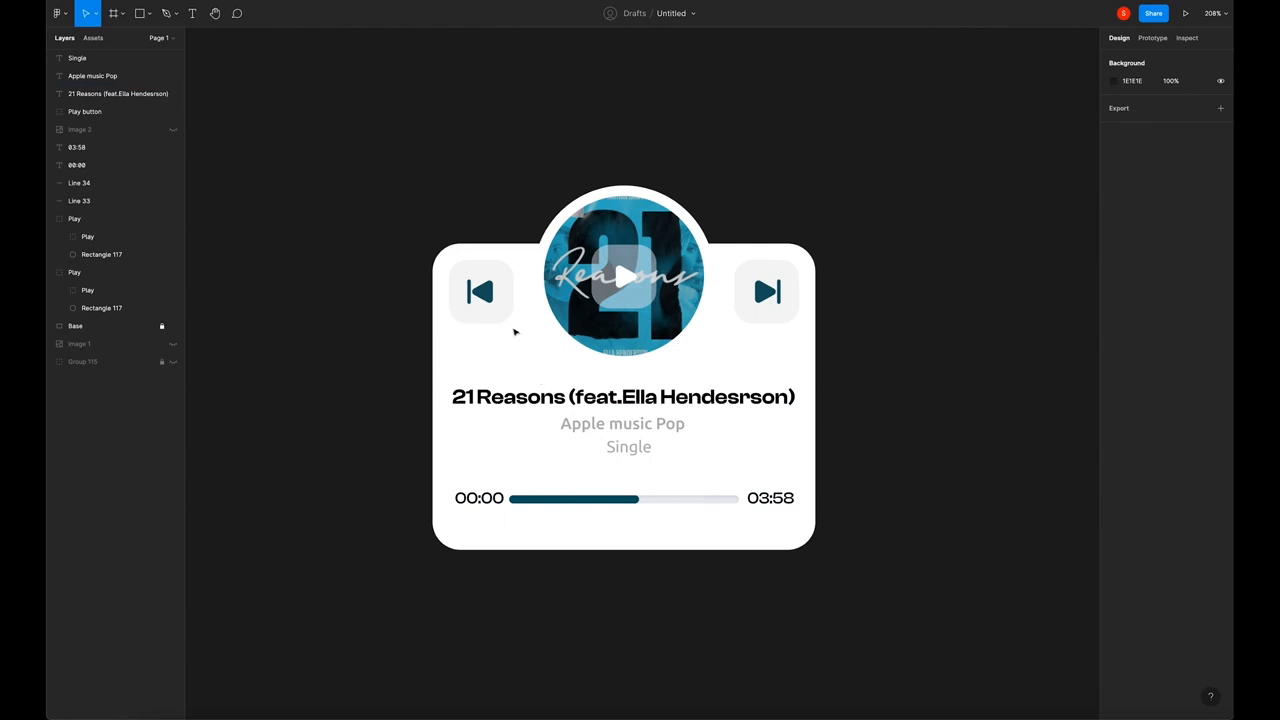
Add a 1 px inside stroke to both button backgrounds, in dark blue 254F63 sampled from the next icon
{"action": "left_click", "coordinate": [478, 305]}
{"action": "left_click", "coordinate": [770, 305], "text": "shift"}
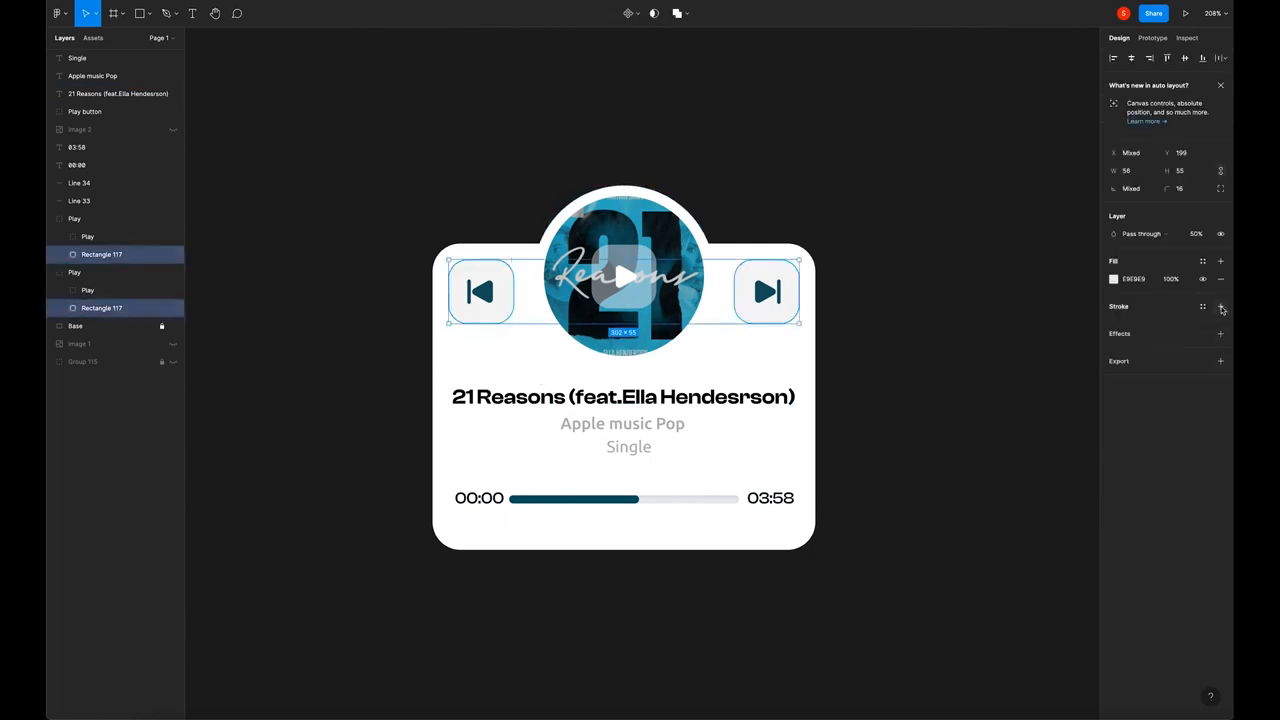
{"action": "left_click", "coordinate": [1220, 307]}
{"action": "left_click", "coordinate": [1113, 324]}
{"action": "left_click_drag", "start_coordinate": [968, 345], "coordinate": [949, 363]}
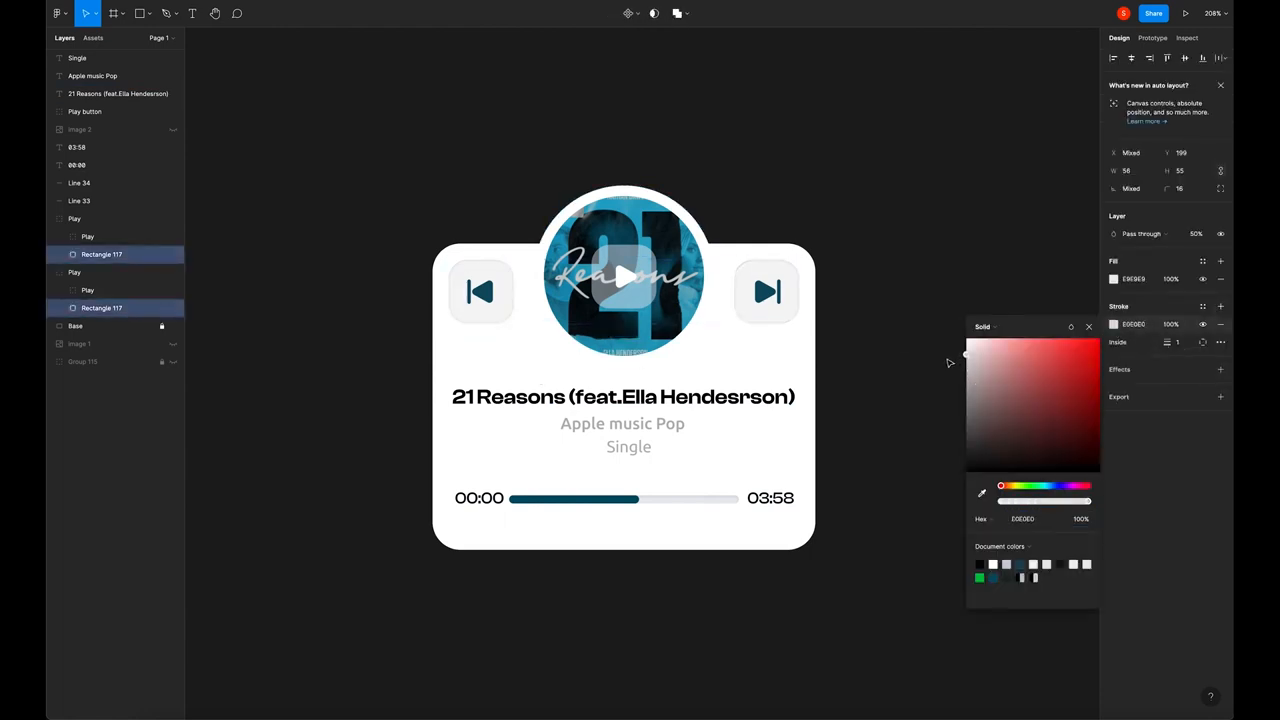
{"action": "left_click", "coordinate": [982, 493]}
{"action": "left_click", "coordinate": [769, 293]}
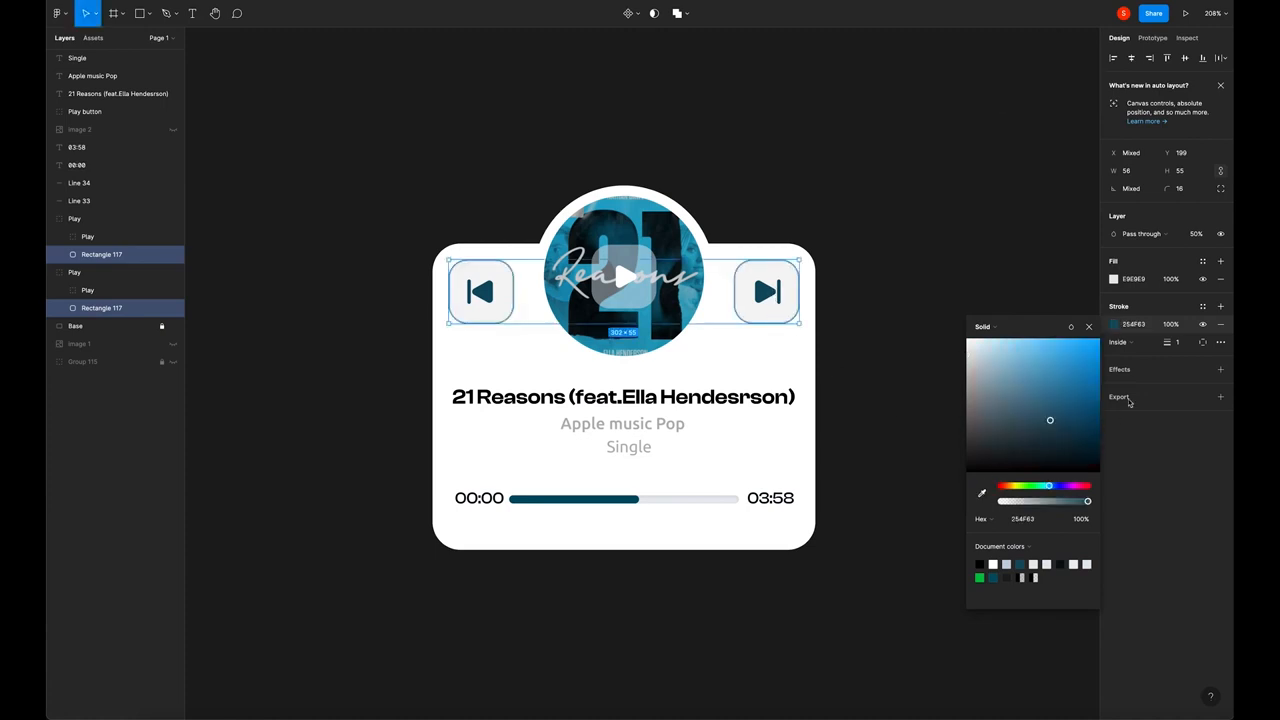
Set the stroke opacity of the previous and next button backgrounds to 20%
{"action": "left_click", "coordinate": [1171, 325]}
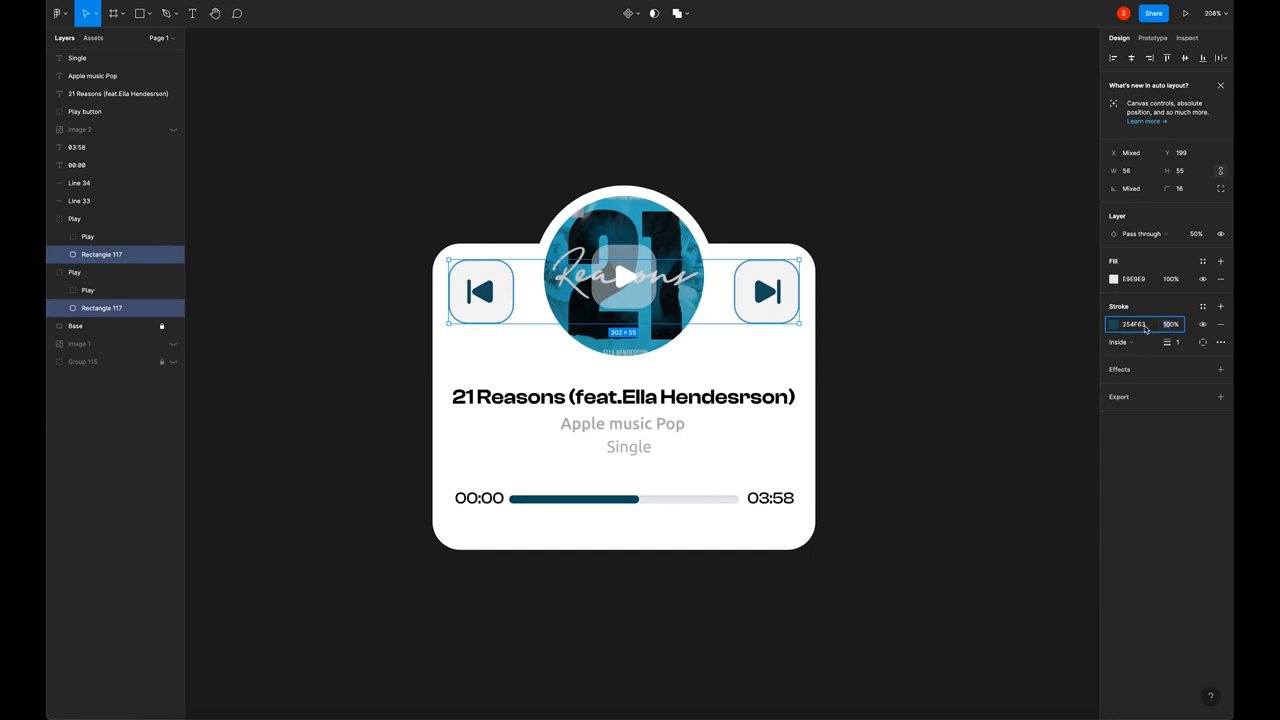
{"action": "type", "text": "20"}
{"action": "key", "text": "Return"}
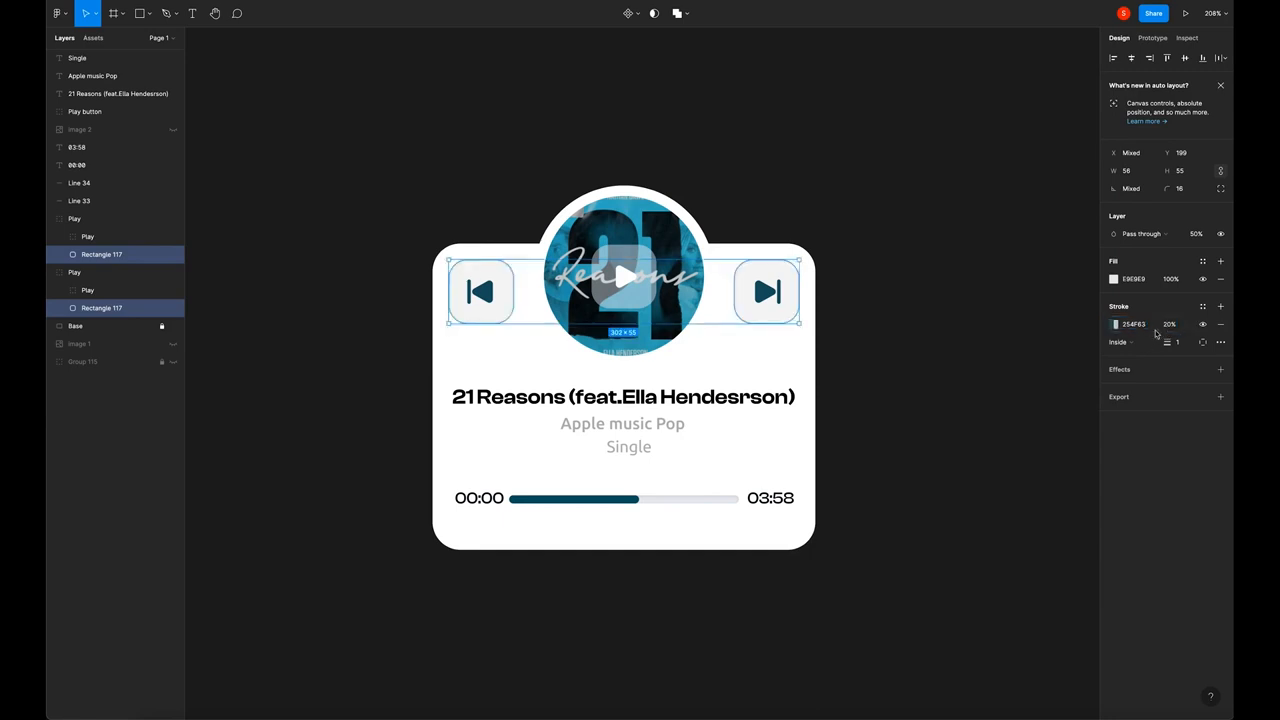
{"action": "left_click", "coordinate": [1003, 347]}
{"action": "left_click", "coordinate": [790, 288]}
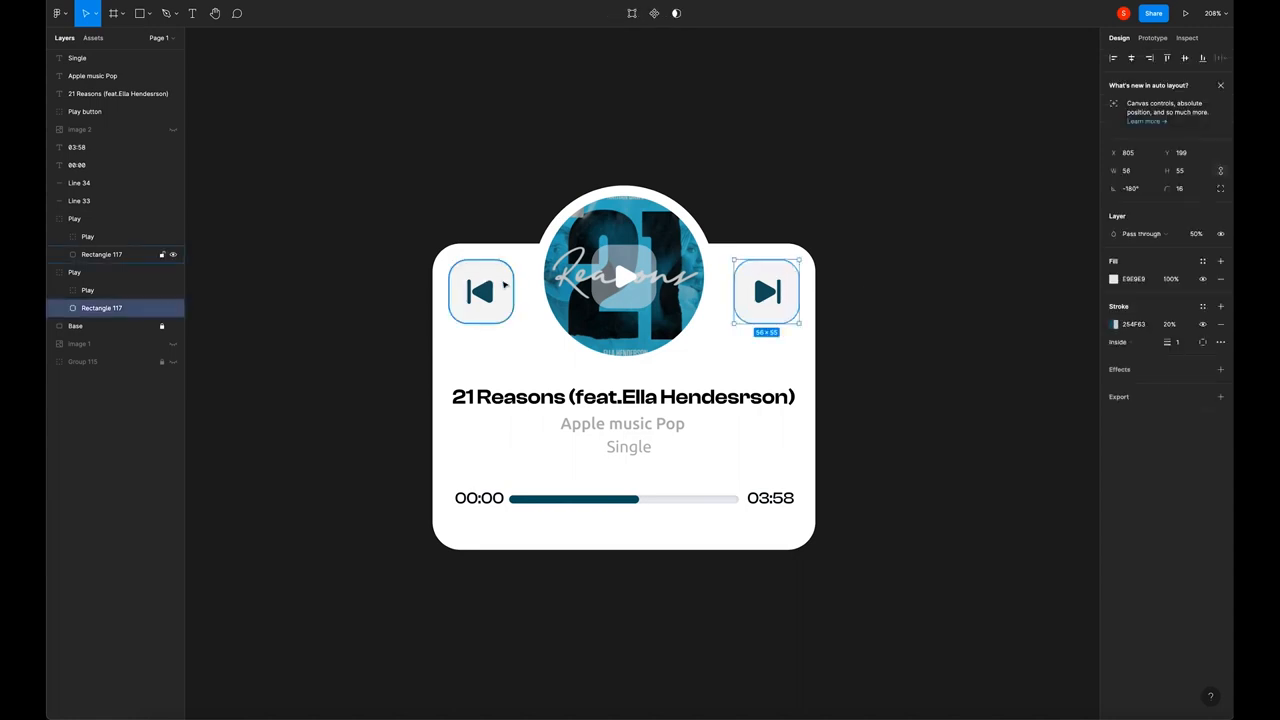
{"action": "left_click", "coordinate": [510, 282], "text": "shift"}
{"action": "left_click", "coordinate": [1183, 345]}
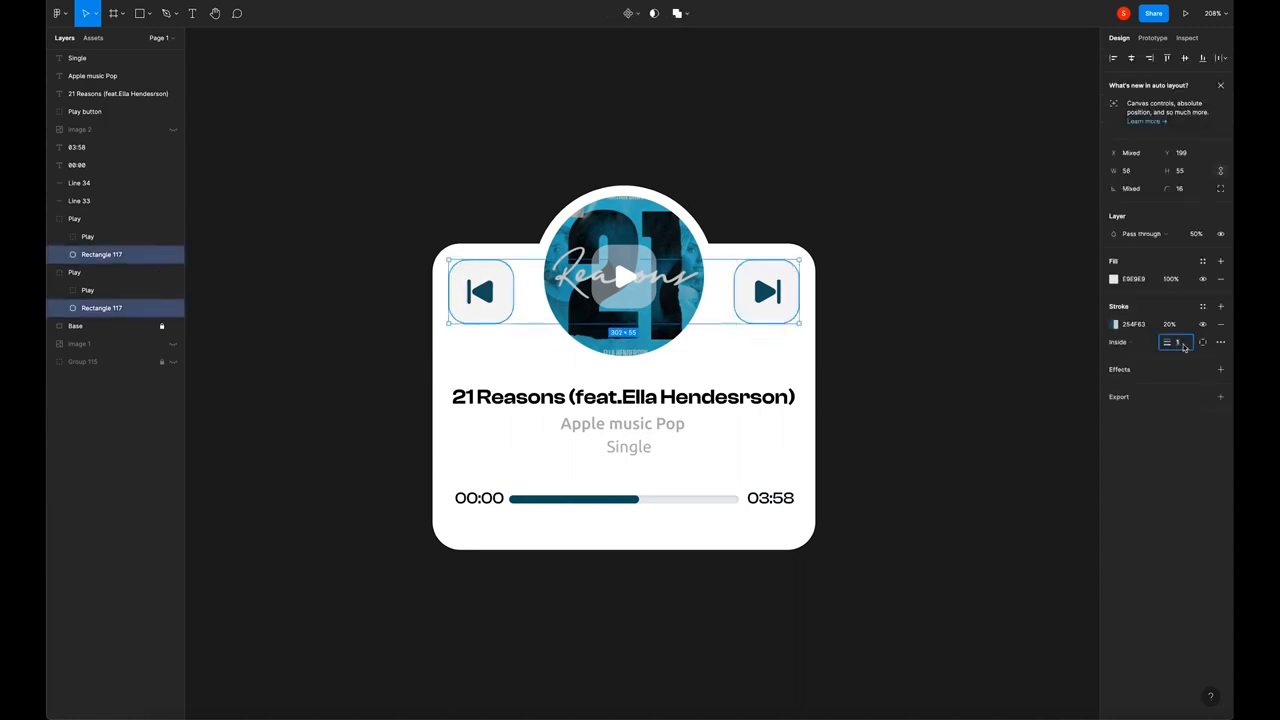
{"action": "left_click", "coordinate": [957, 336]}
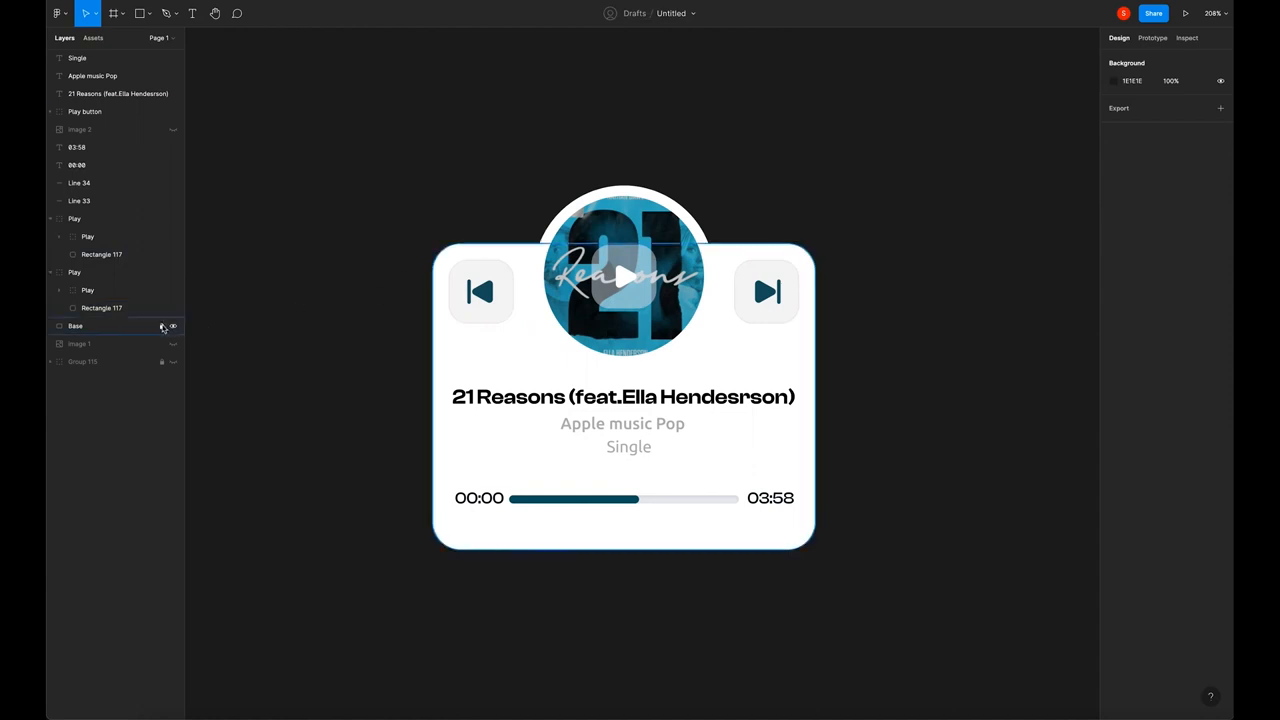
Unlock the Base card and fill it with a blue sampled from the album cover, lightened to the pale tint F8FDFF
{"action": "left_click", "coordinate": [474, 341]}
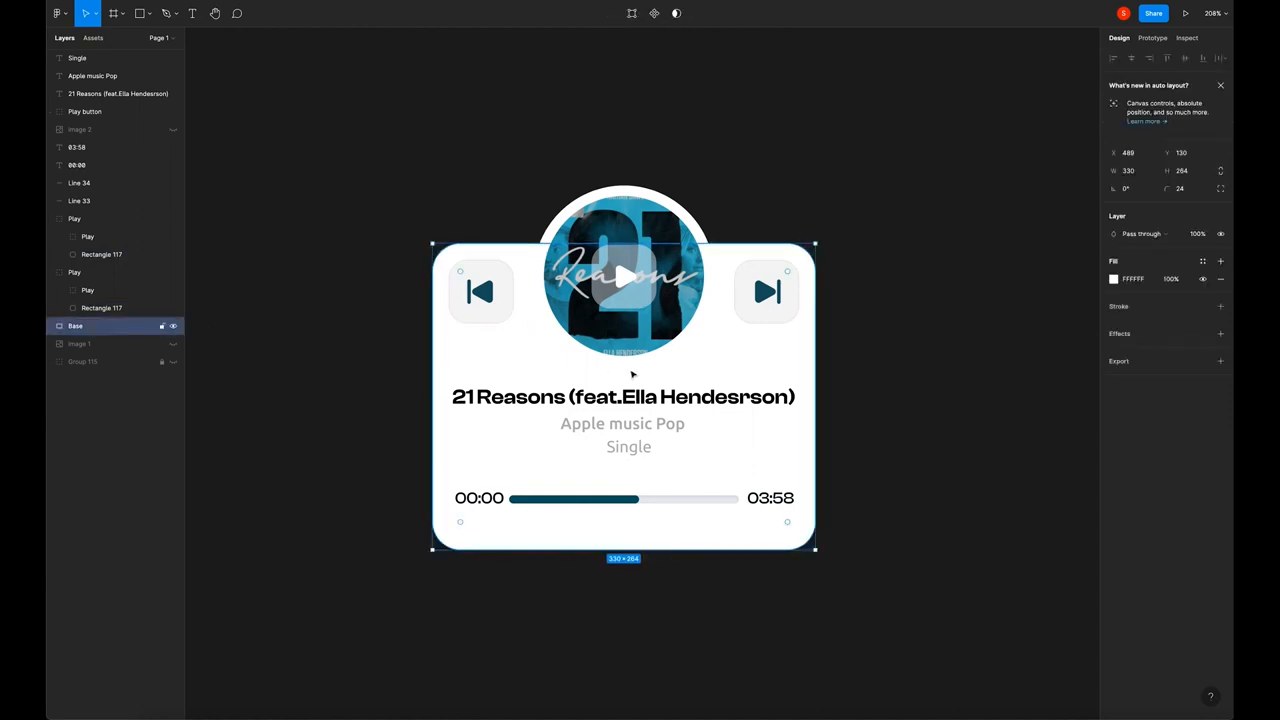
{"action": "key", "text": "i"}
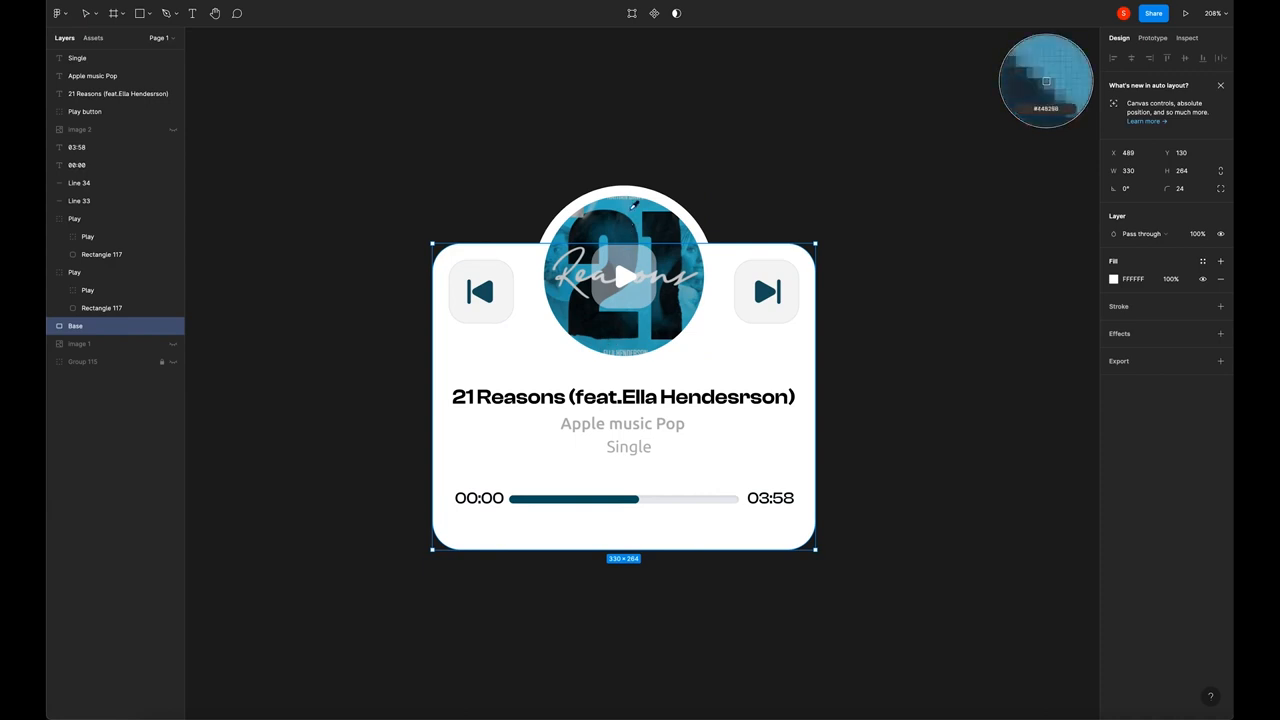
{"action": "left_click", "coordinate": [1045, 81]}
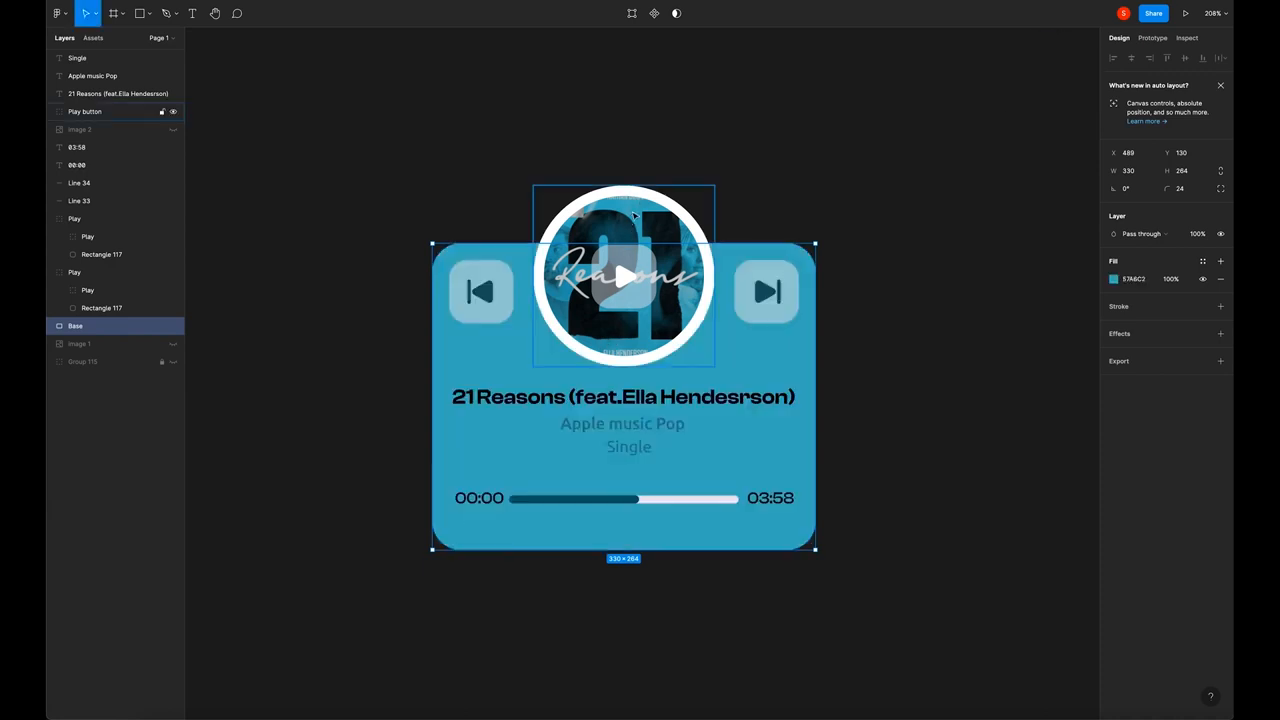
{"action": "left_click", "coordinate": [1113, 279]}
{"action": "left_click_drag", "start_coordinate": [1044, 347], "coordinate": [968, 292]}
{"action": "left_click", "coordinate": [926, 300]}
{"action": "left_click", "coordinate": [808, 294]}
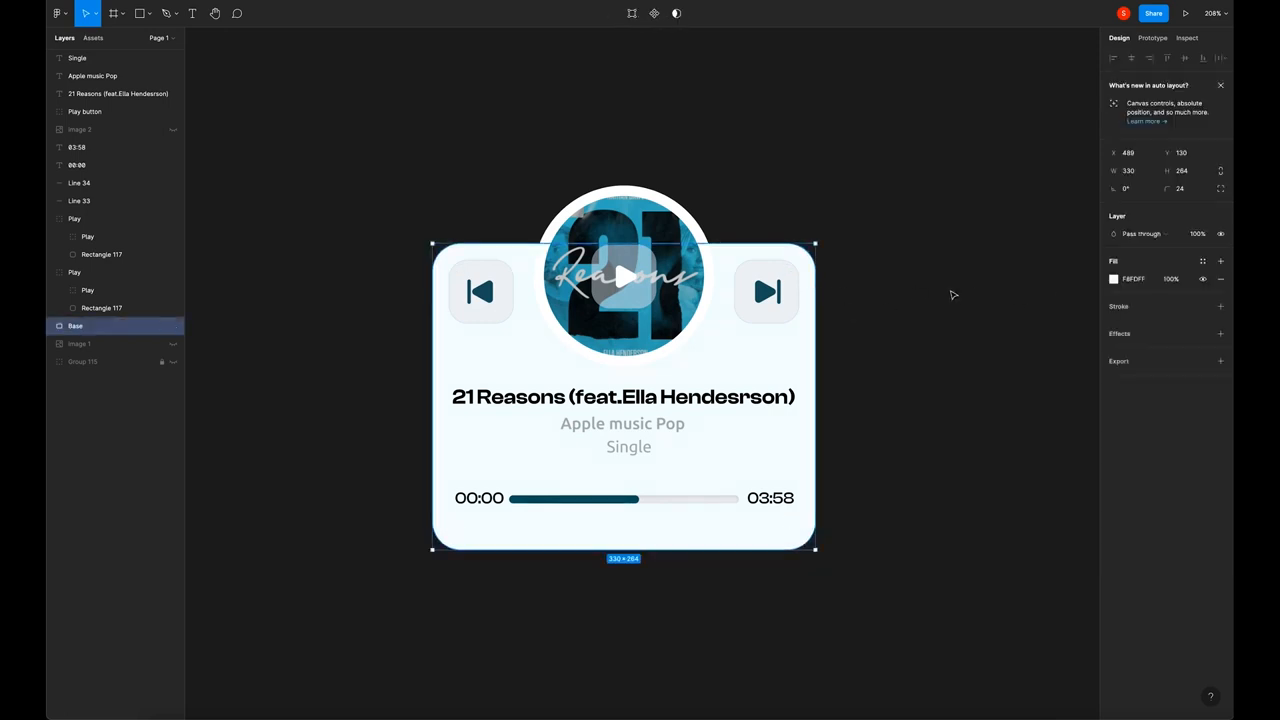
Add a 1 px inside stroke to the Base card, in dark blue 254F63 sampled from the next icon
{"action": "left_click", "coordinate": [1220, 306]}
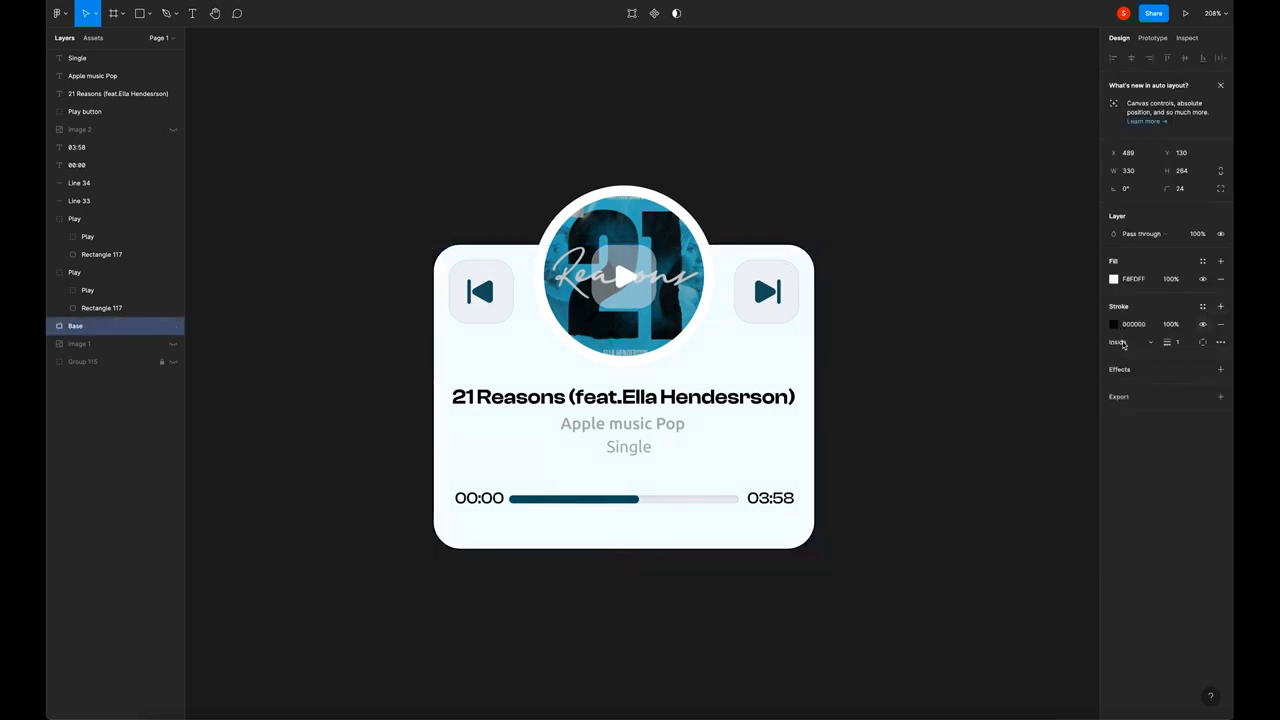
{"action": "left_click", "coordinate": [1114, 324]}
{"action": "left_click", "coordinate": [981, 493]}
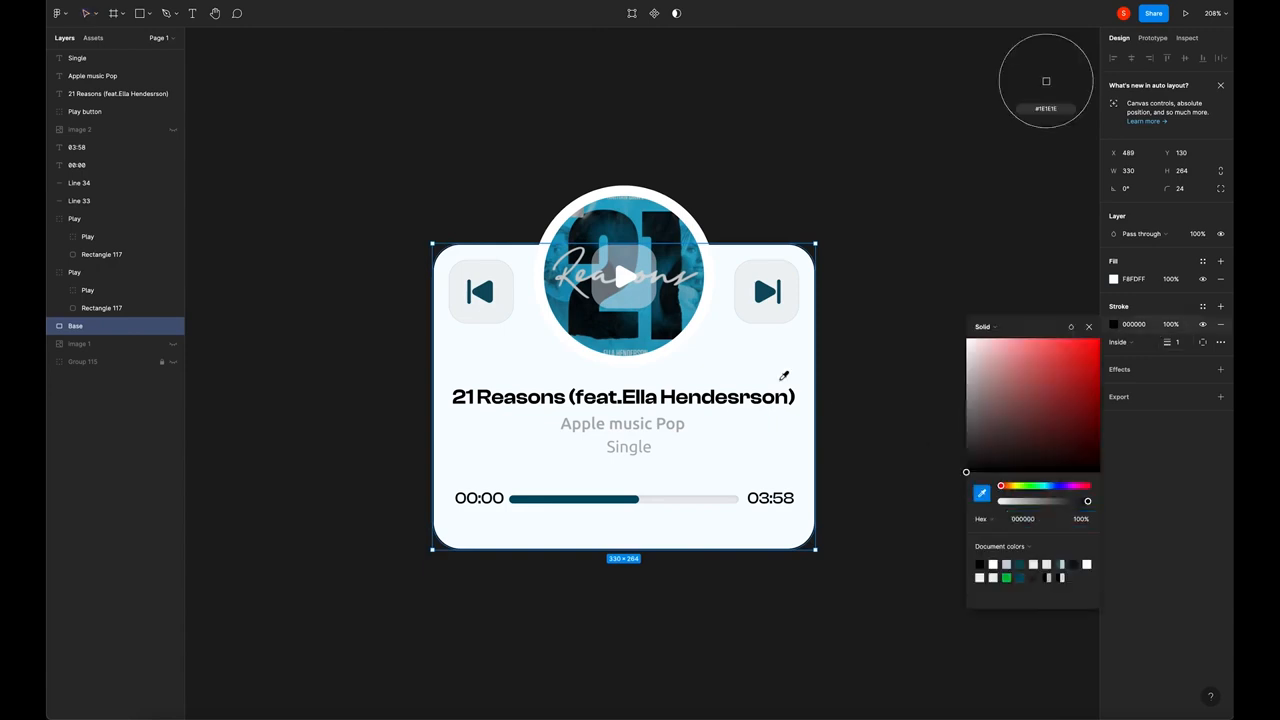
{"action": "left_click", "coordinate": [763, 289]}
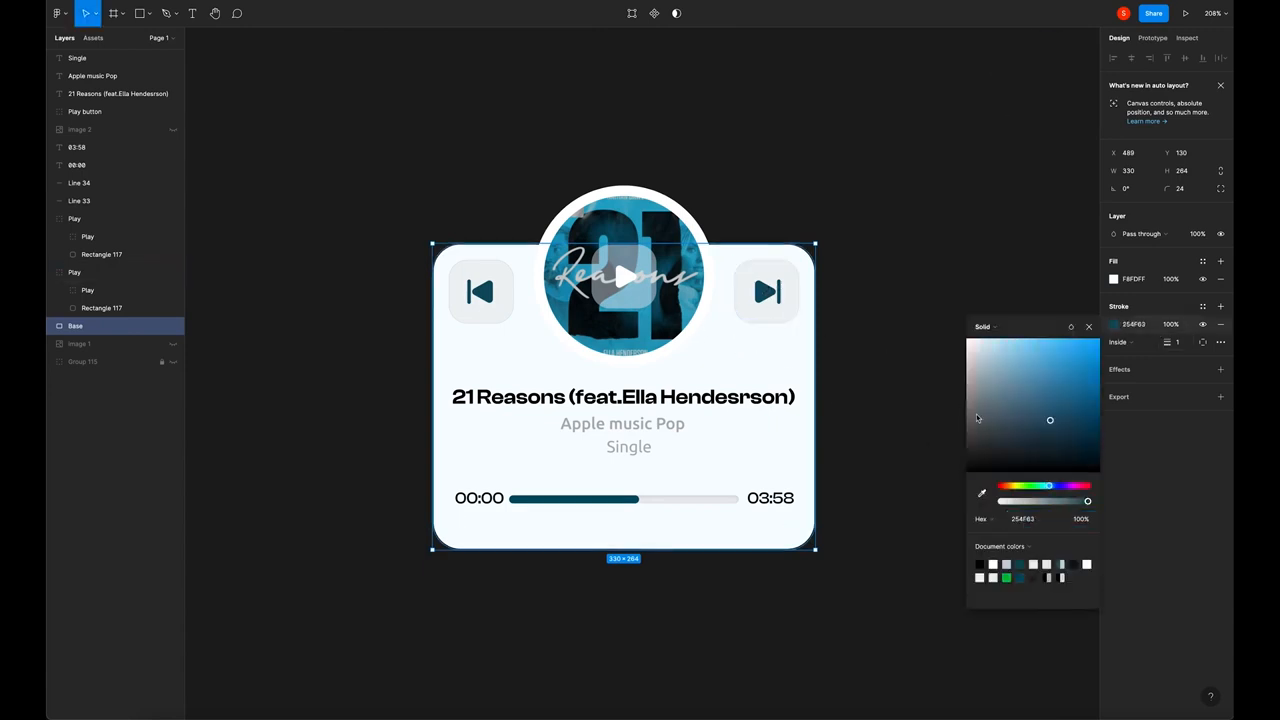
Set the stroke opacity of the Base card to 20%
{"action": "left_click", "coordinate": [1169, 324]}
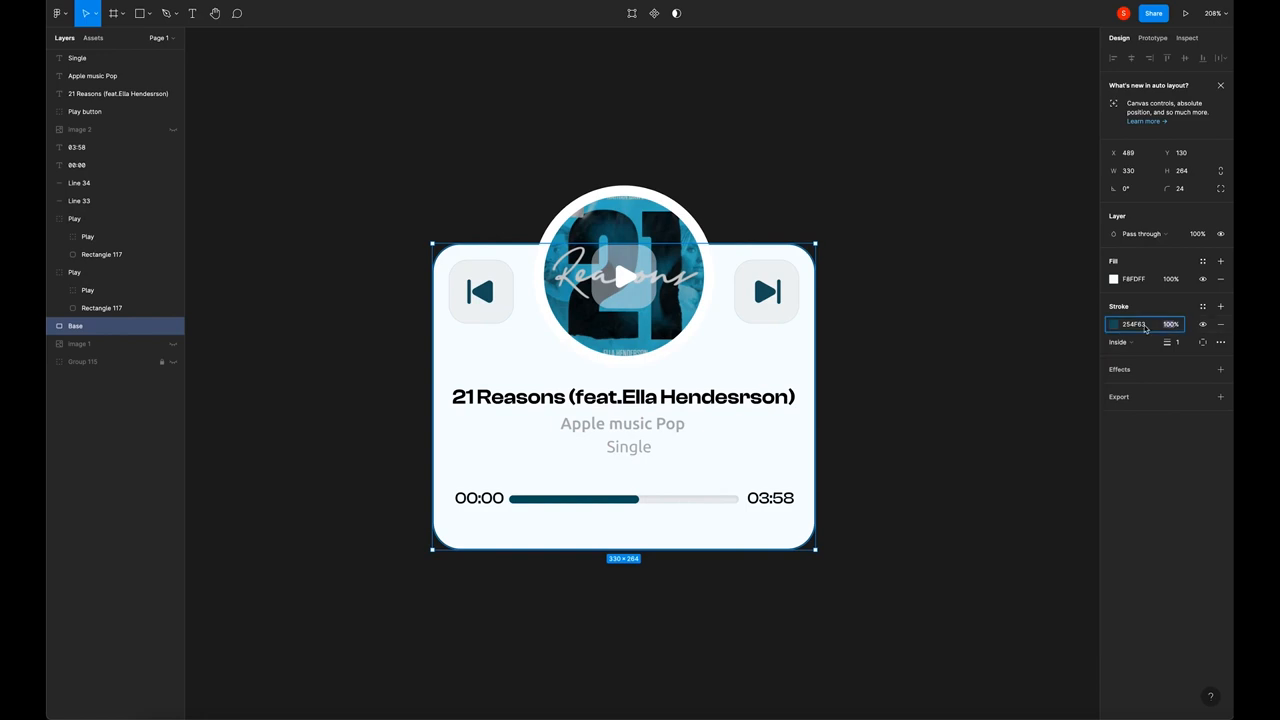
{"action": "key", "text": "Return"}
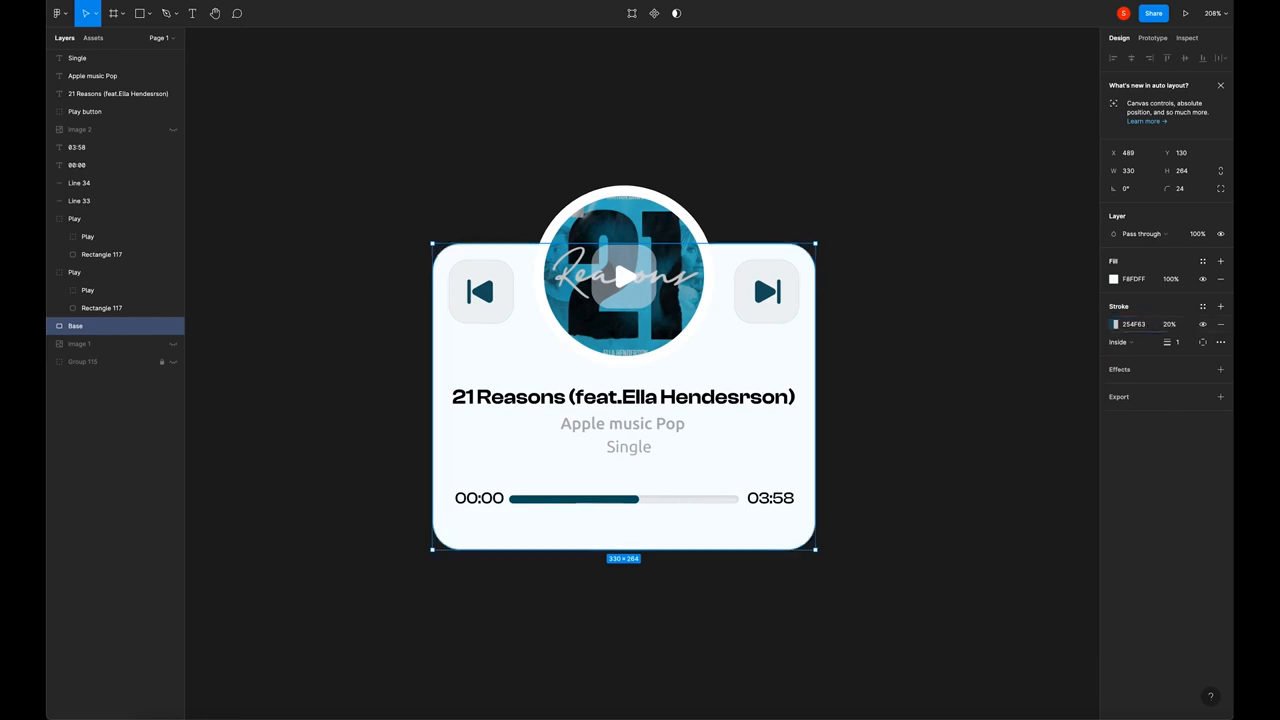
{"action": "left_click", "coordinate": [988, 384]}
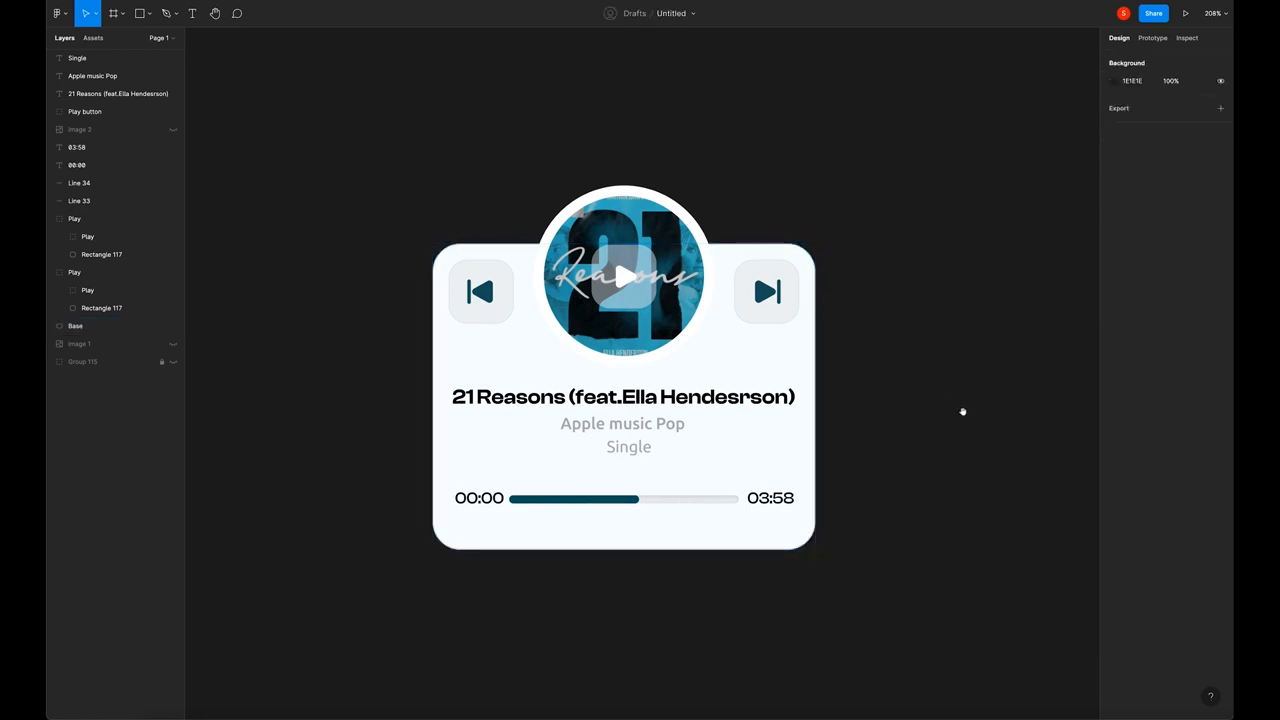
Nudge the circular album art with its play button slightly upward on the card
{"action": "scroll", "coordinate": [940, 400], "scroll_direction": "down", "scroll_amount": 2}
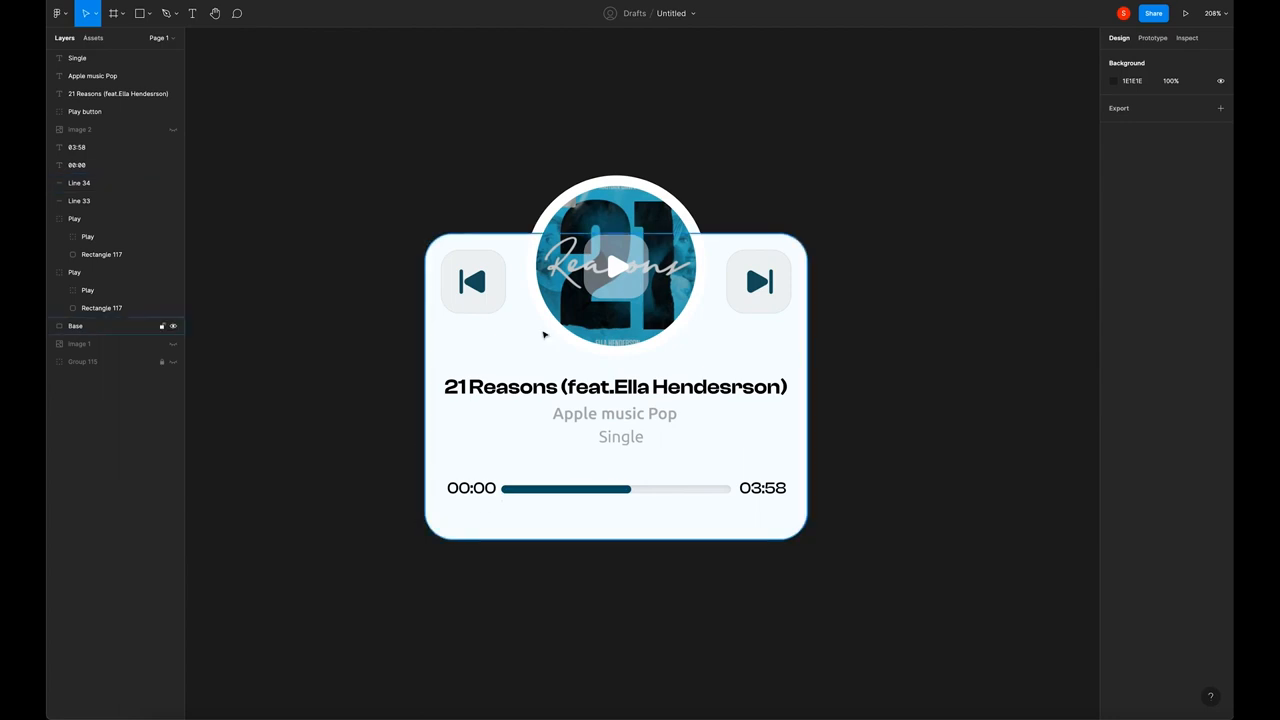
{"action": "left_click", "coordinate": [625, 327]}
{"action": "left_click", "coordinate": [362, 364]}
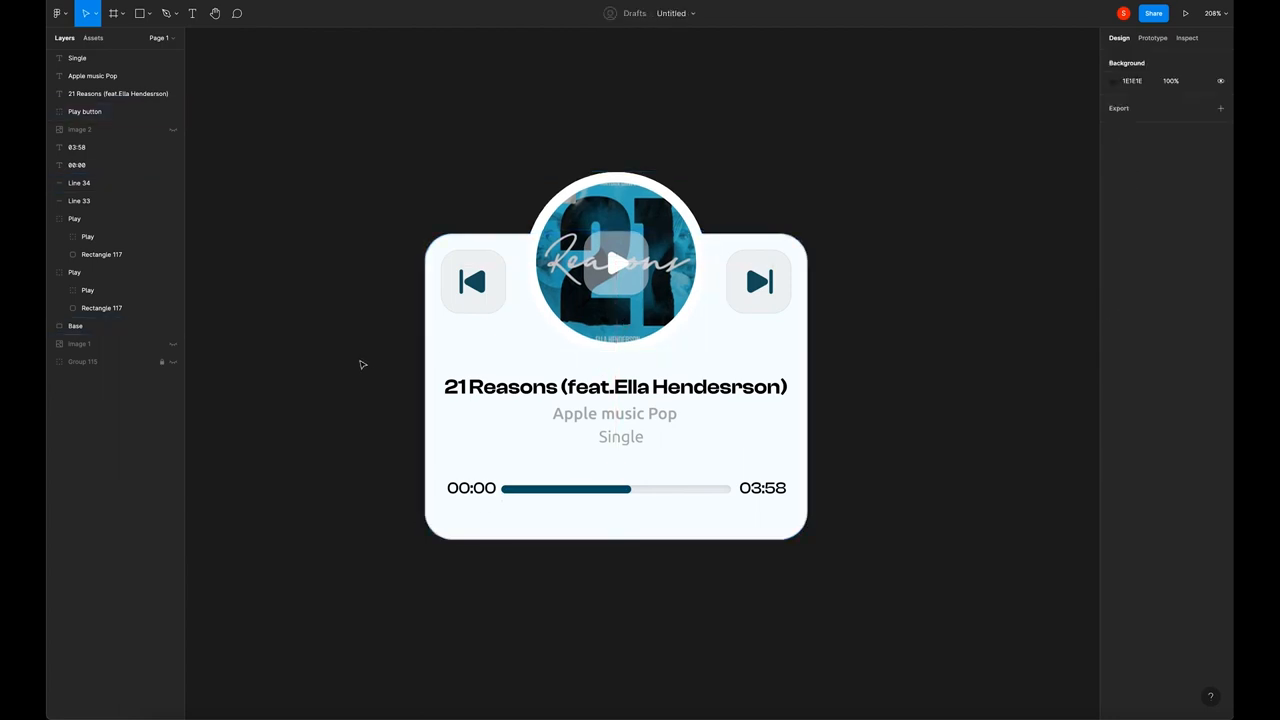
Wrap all the visible card elements in a frame and rename it Player
{"action": "left_click_drag", "start_coordinate": [338, 162], "coordinate": [884, 592]}
{"action": "key", "text": "ctrl+alt+g"}
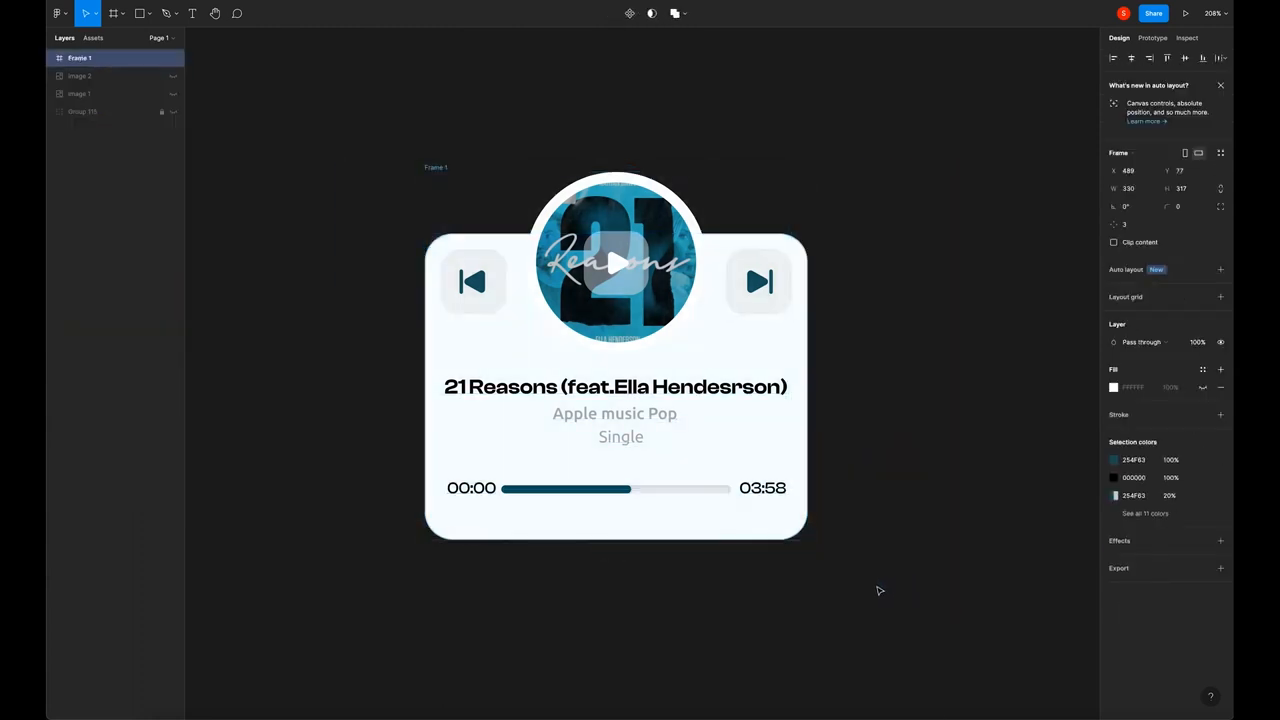
{"action": "double_click", "coordinate": [80, 58]}
{"action": "type", "text": "Player"}
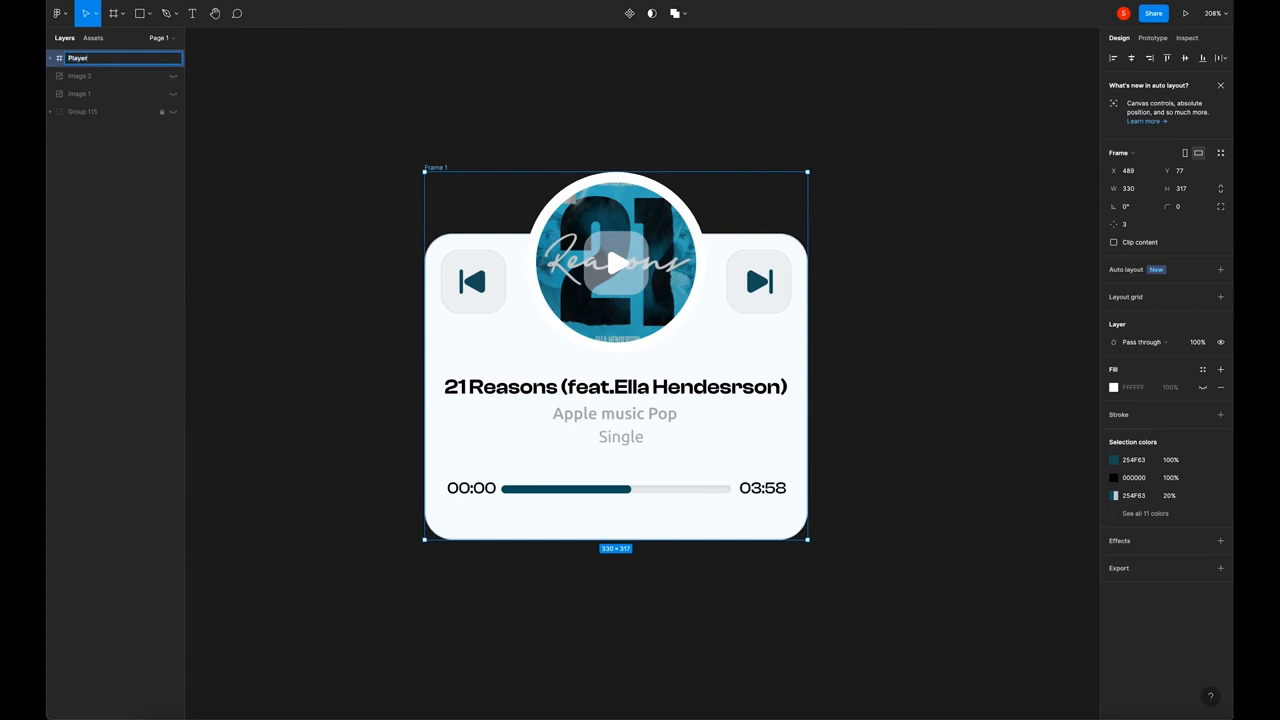
{"action": "key", "text": "Return"}
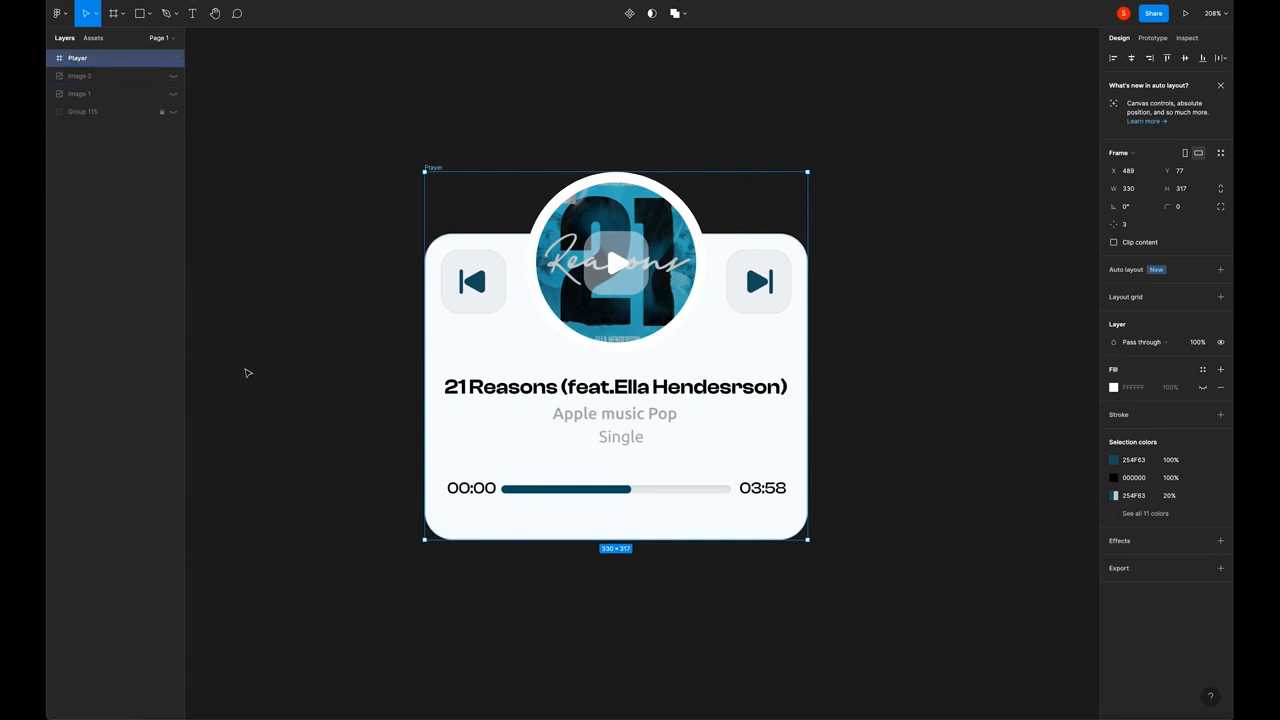
{"action": "left_click", "coordinate": [724, 110]}
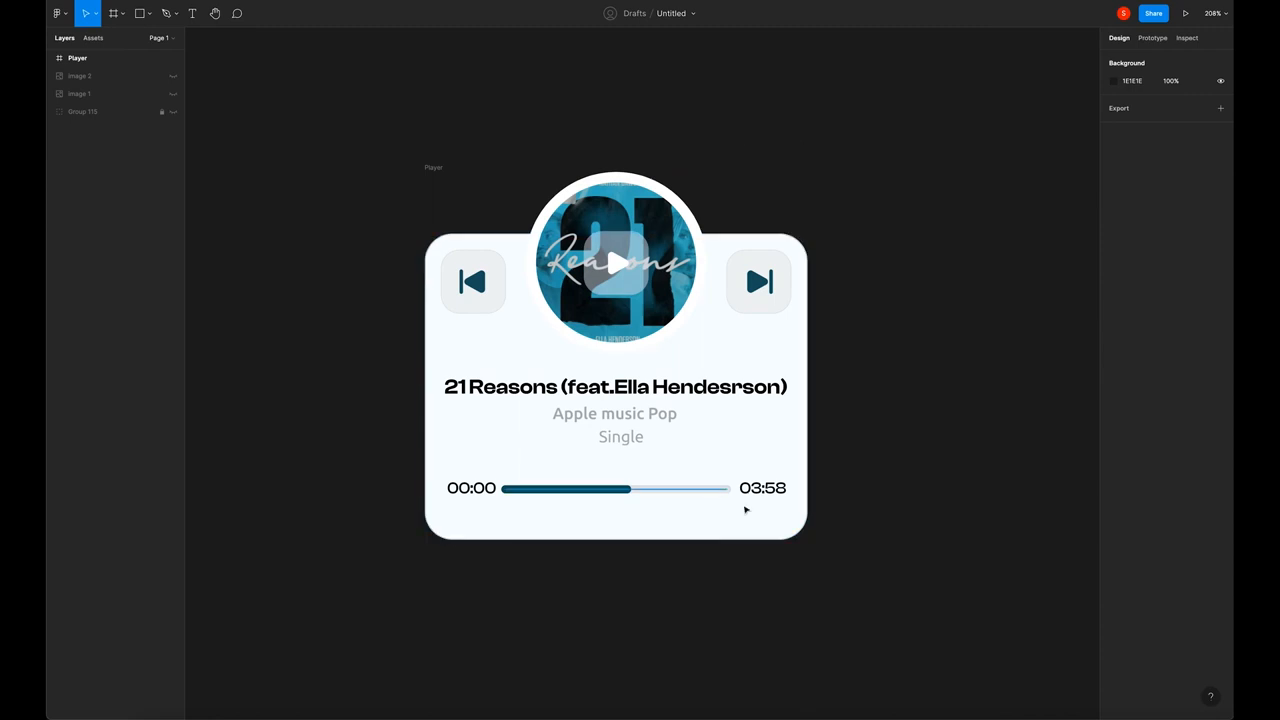
{"action": "right_click", "coordinate": [890, 381]}
{"action": "left_click", "coordinate": [860, 367]}
Draw an 8 × 8 px circle over the end of the progress bar's filled part
{"action": "left_click", "coordinate": [149, 13]}
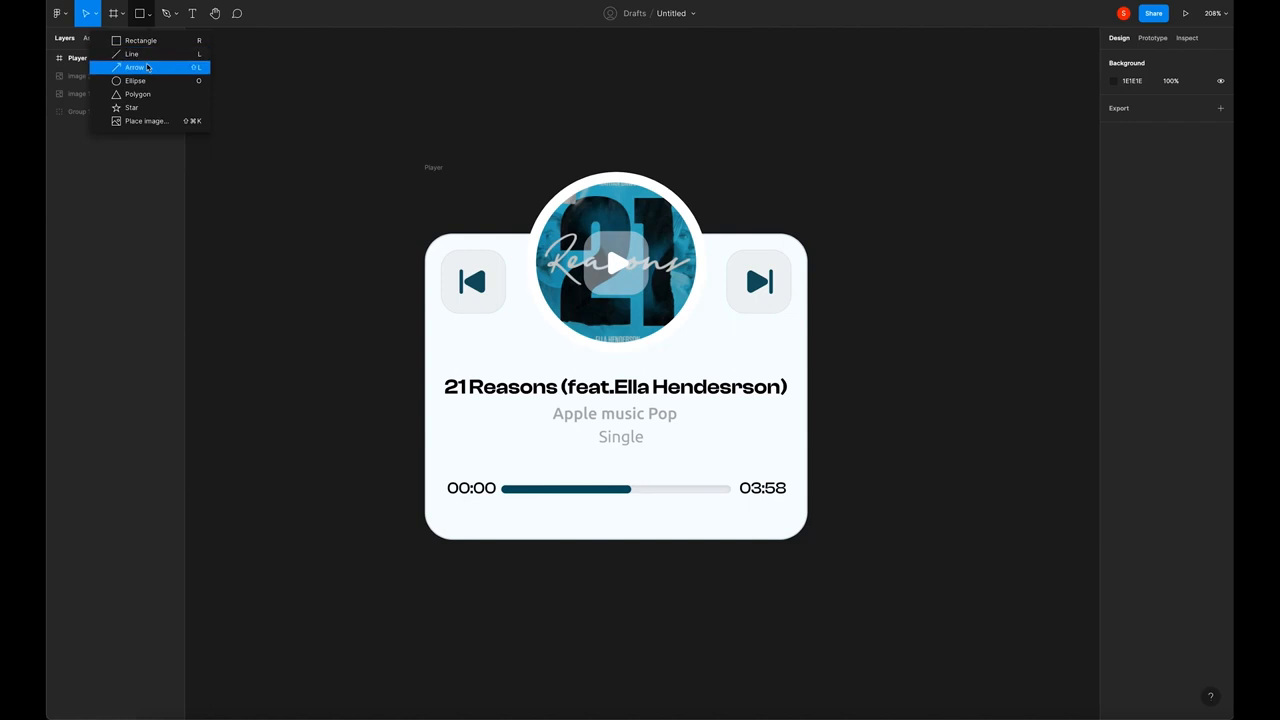
{"action": "left_click", "coordinate": [147, 80]}
{"action": "mouse_move", "coordinate": [865, 357]}
{"action": "left_mouse_down"}
{"action": "mouse_move", "coordinate": [874, 366]}
{"action": "mouse_move", "coordinate": [632, 492]}
{"action": "left_mouse_up"}
{"action": "left_click", "coordinate": [890, 408]}
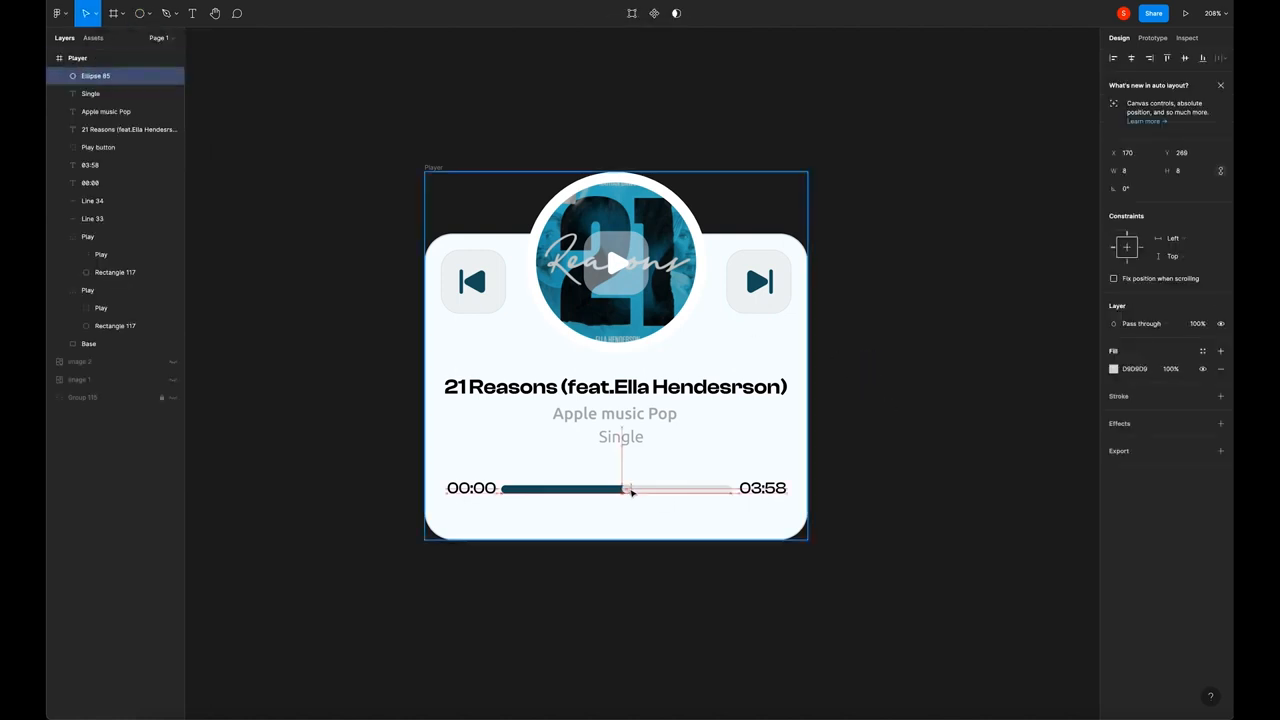
Enlarge the progress bar circle to 11 × 11 px and centre it vertically on the bar
{"action": "scroll", "coordinate": [631, 492], "scroll_direction": "up", "scroll_amount": 15}
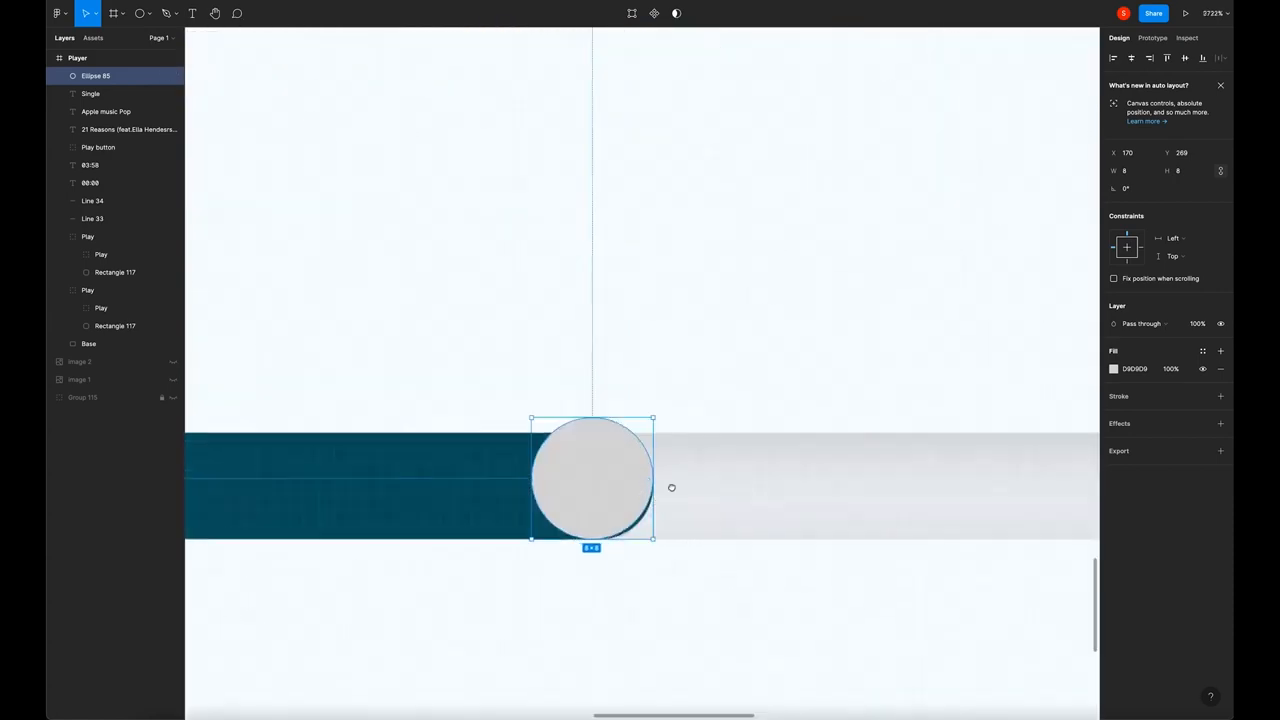
{"action": "key", "text": "Down"}
{"action": "key", "text": "Up"}
{"action": "left_click_drag", "start_coordinate": [639, 433], "coordinate": [644, 441]}
{"action": "left_click_drag", "start_coordinate": [688, 400], "coordinate": [697, 393]}
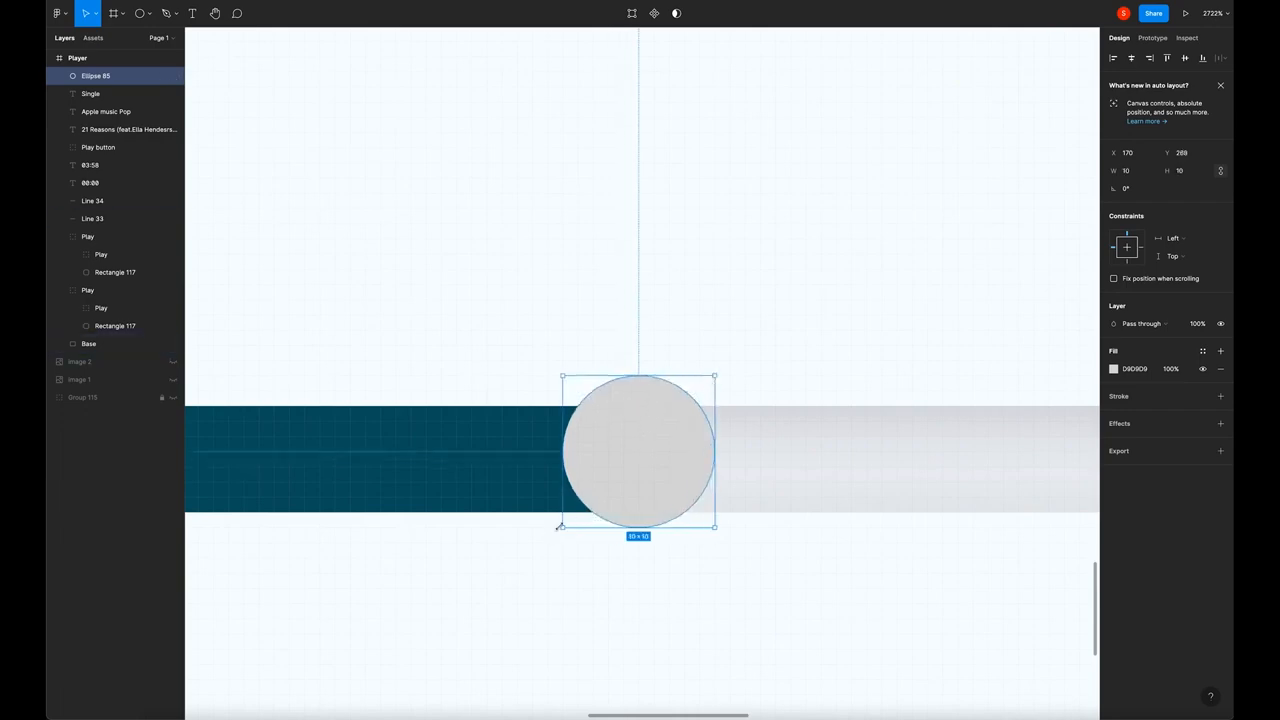
{"action": "left_click_drag", "start_coordinate": [561, 527], "coordinate": [548, 538]}
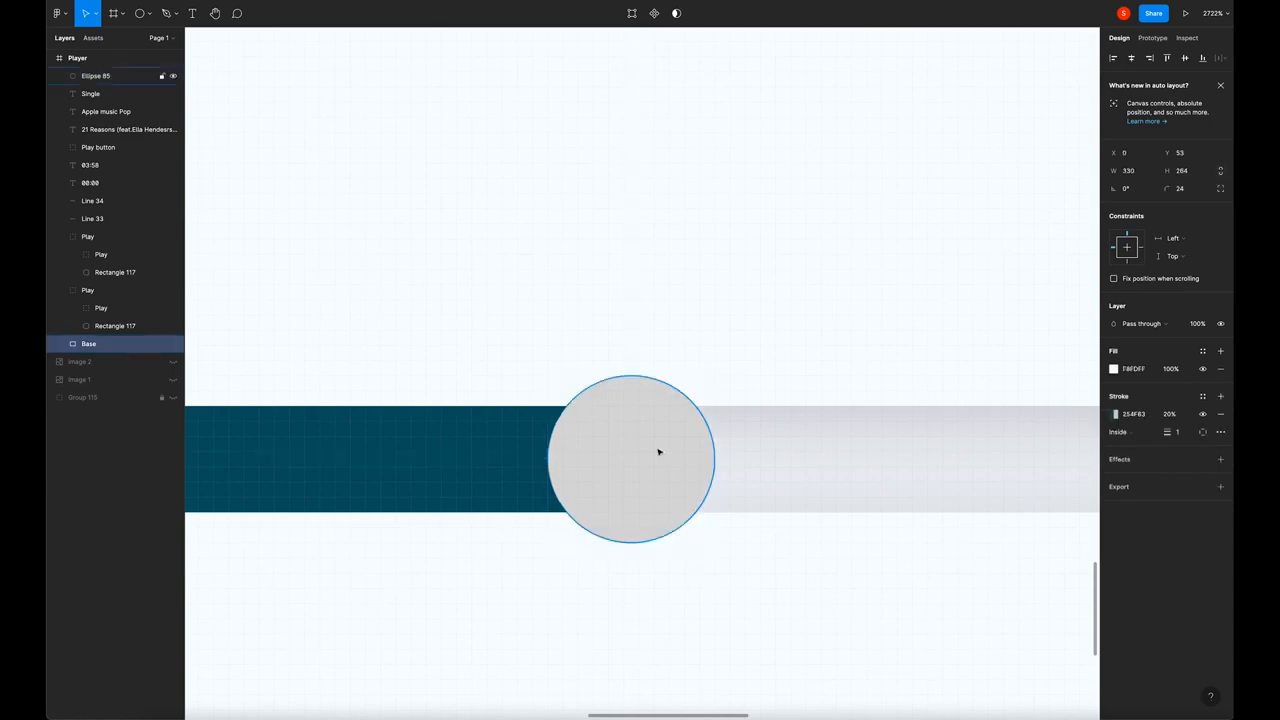
Fill the progress bar circle with white FFFFFF
{"action": "left_click", "coordinate": [1113, 370]}
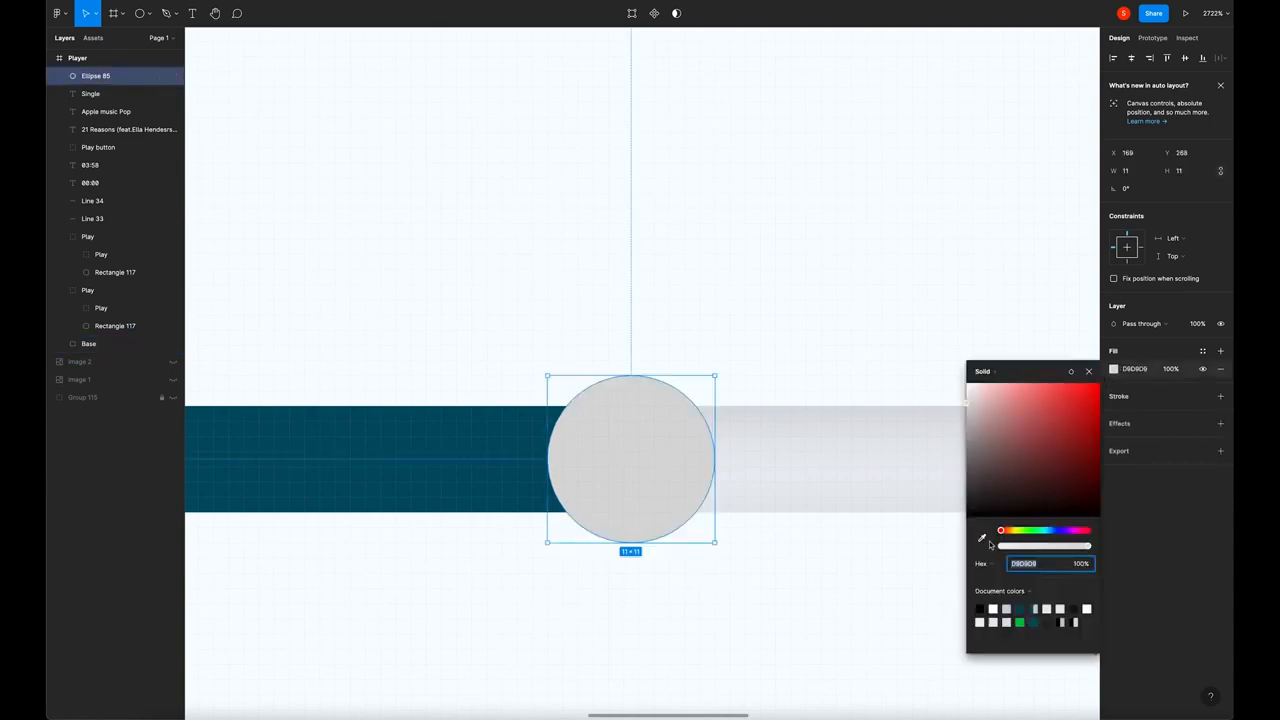
{"action": "type", "text": "FFFFFF"}
{"action": "key", "text": "Return"}
{"action": "key", "text": "Escape"}
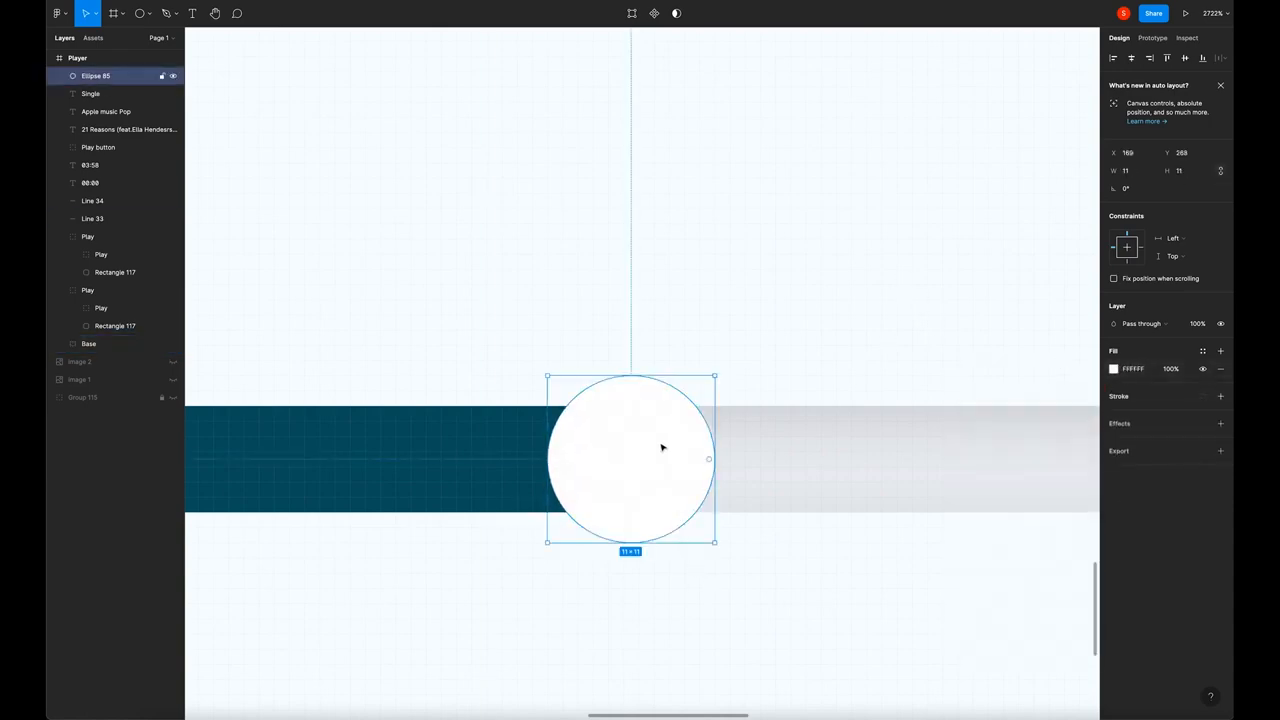
Add a concentric 7 × 7 px copy of the white circle, filled with dark blue 234F64 sampled from the progress bar
{"action": "key", "text": "super+v"}
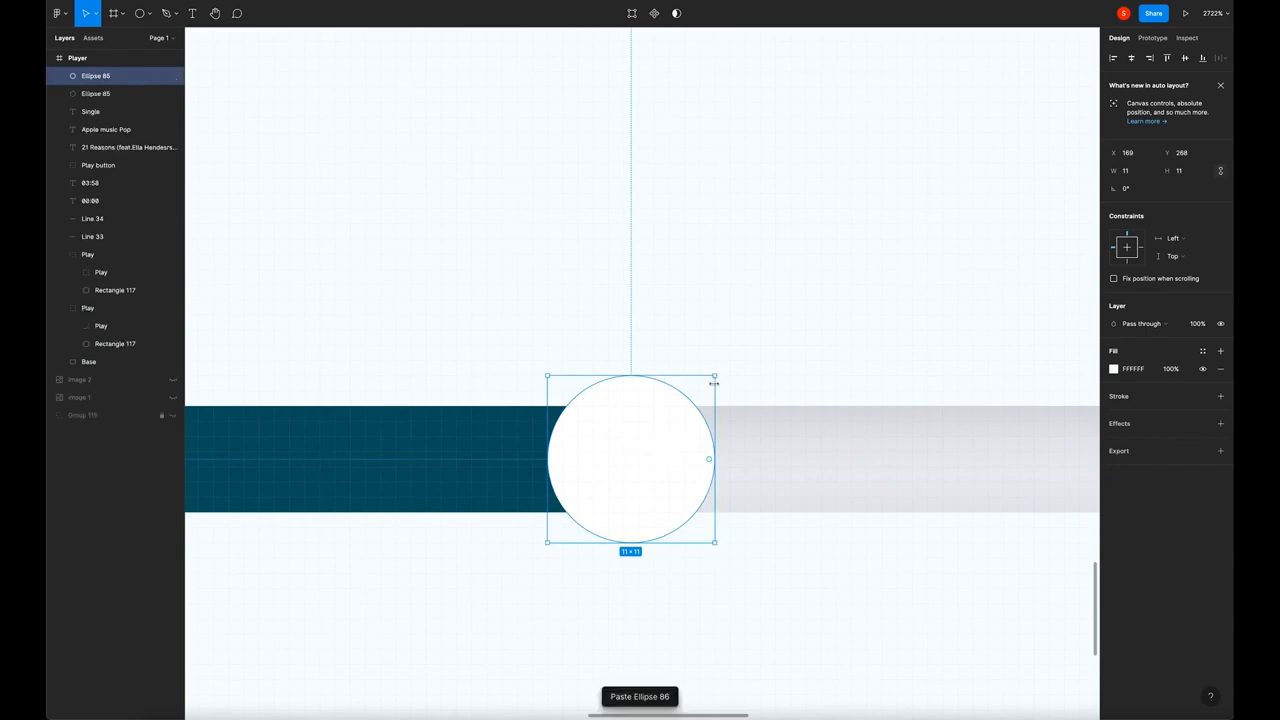
{"action": "left_click_drag", "start_coordinate": [714, 382], "coordinate": [702, 389]}
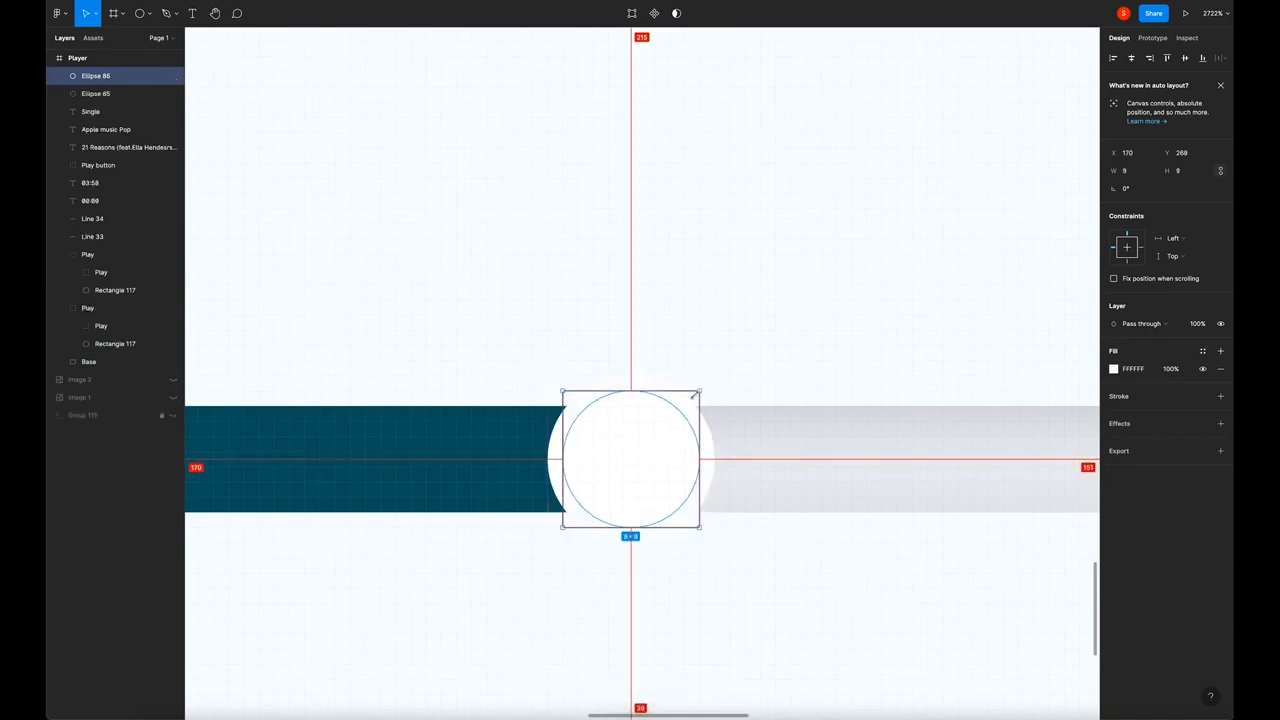
{"action": "key", "text": "i"}
{"action": "left_click", "coordinate": [540, 440]}
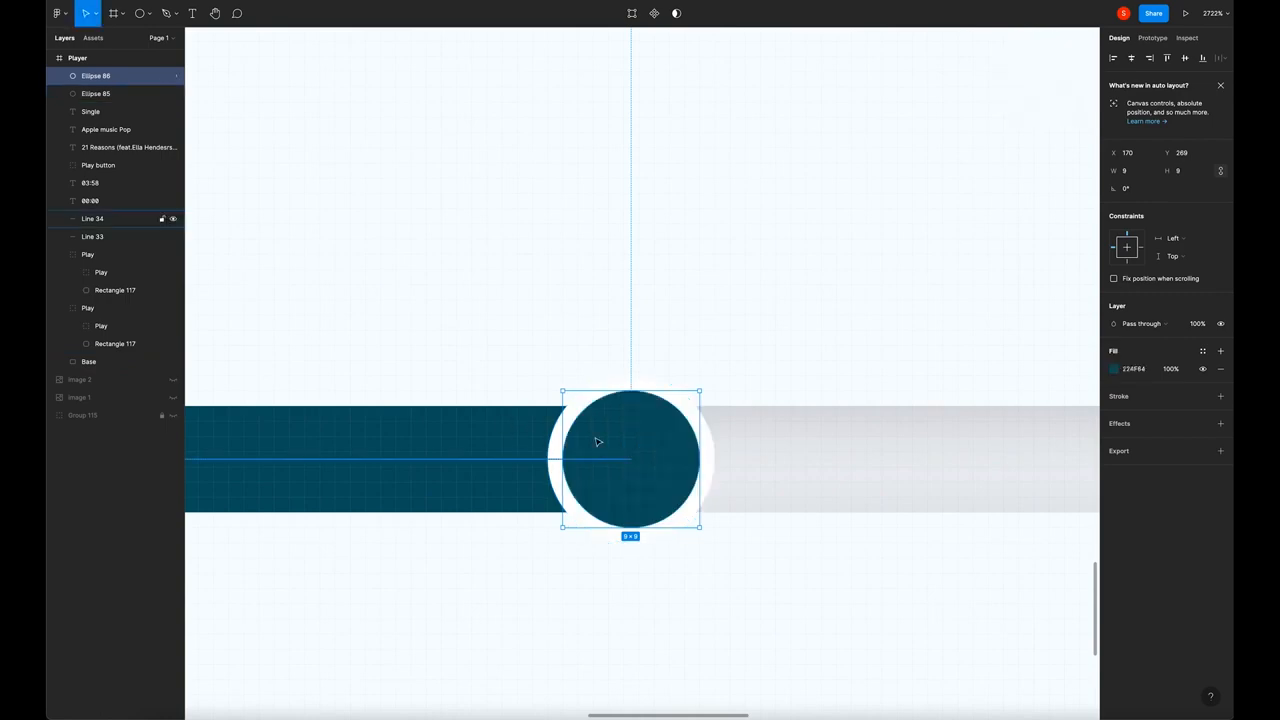
{"action": "key", "text": "alt"}
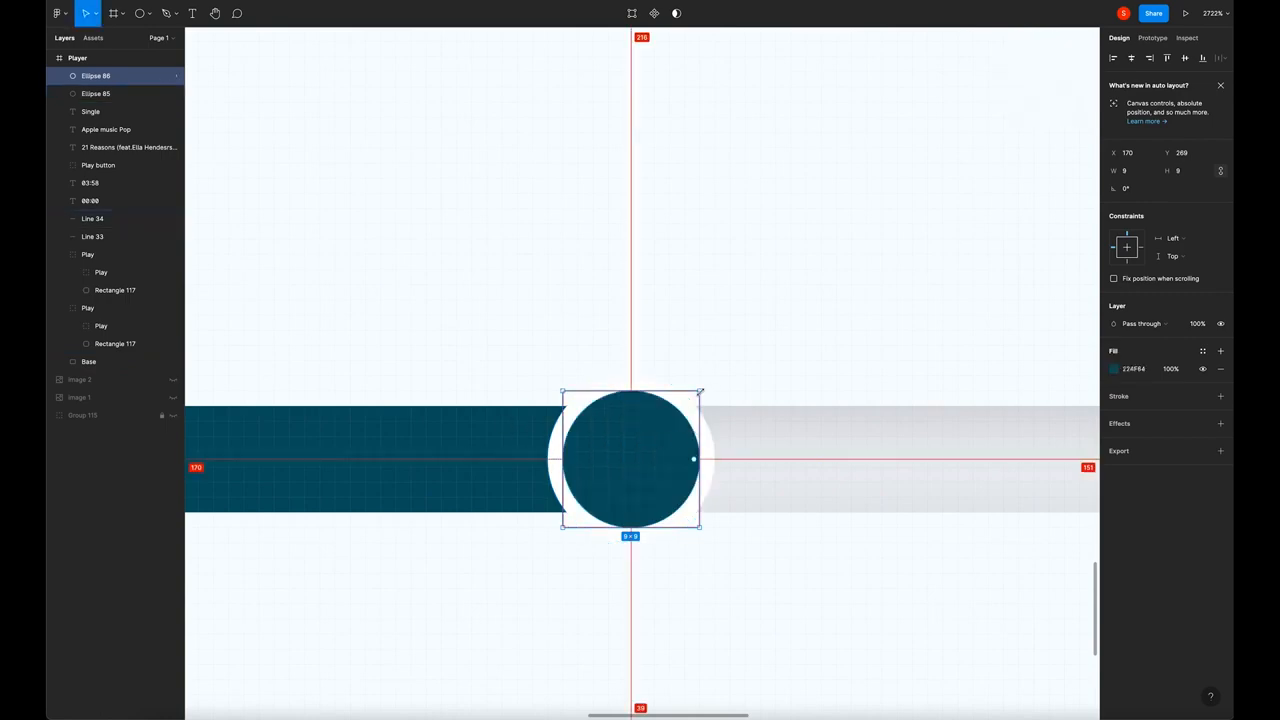
{"action": "left_click_drag", "start_coordinate": [696, 395], "coordinate": [689, 400]}
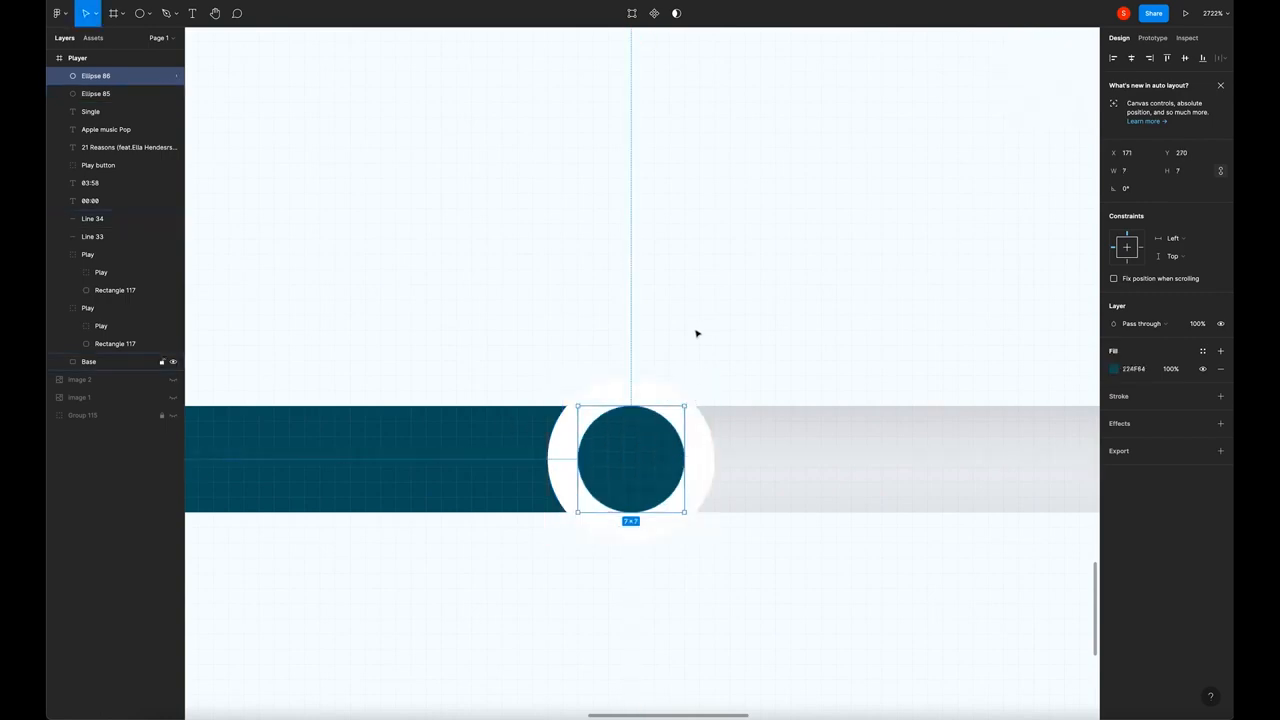
{"action": "left_click", "coordinate": [708, 357]}
Add a drop shadow to the white 11 × 11 px circle with a Y offset of 2 and 15% opacity
{"action": "left_click", "coordinate": [671, 414]}
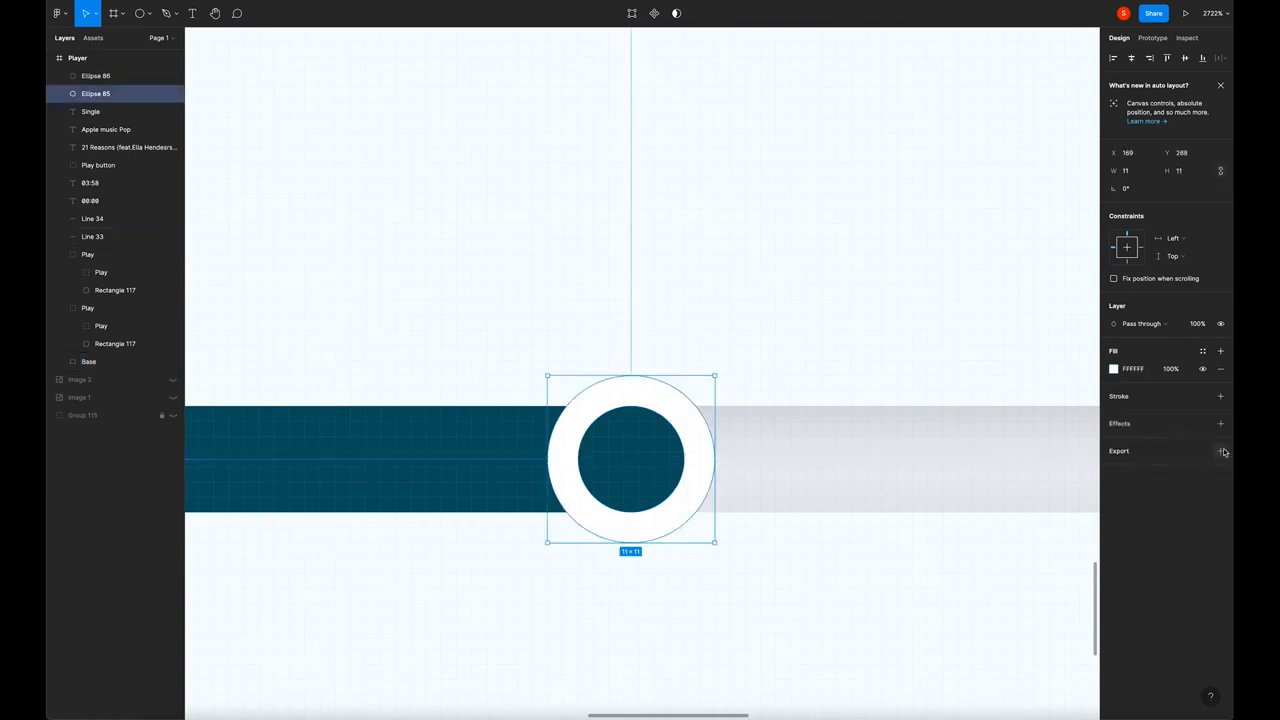
{"action": "left_click", "coordinate": [1220, 423]}
{"action": "left_click", "coordinate": [1113, 441]}
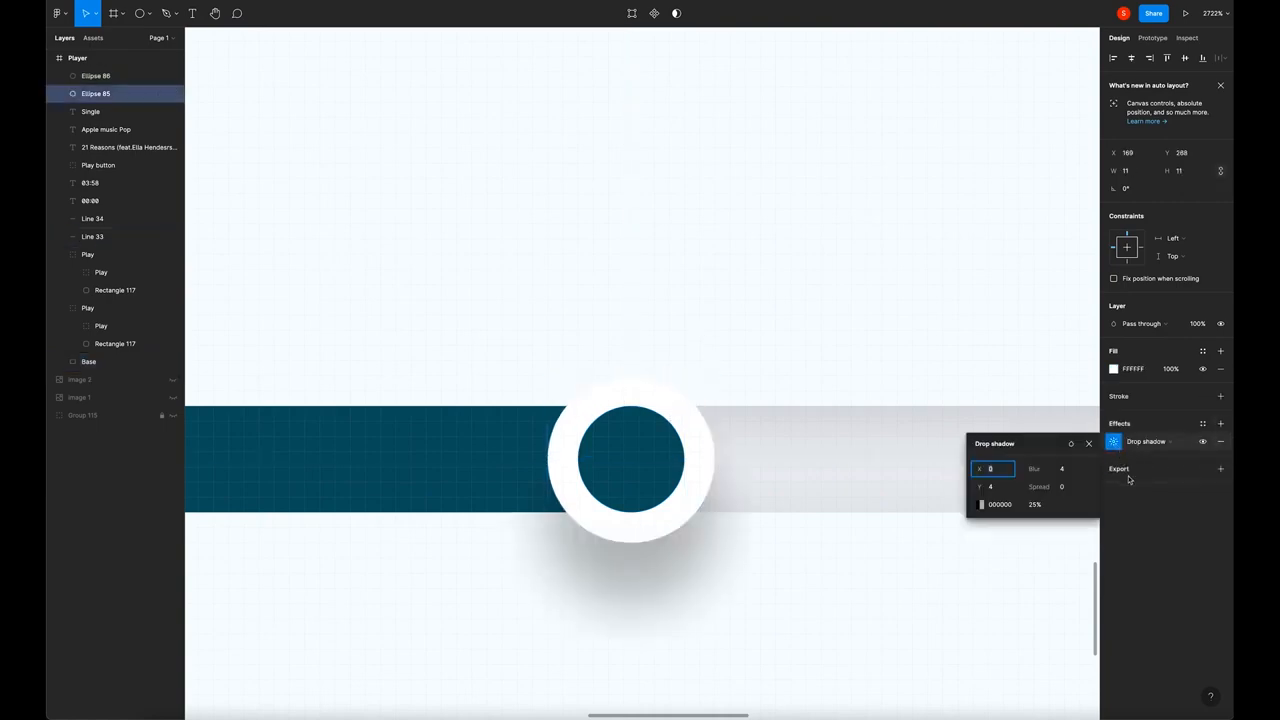
{"action": "left_click", "coordinate": [992, 486]}
{"action": "type", "text": "2"}
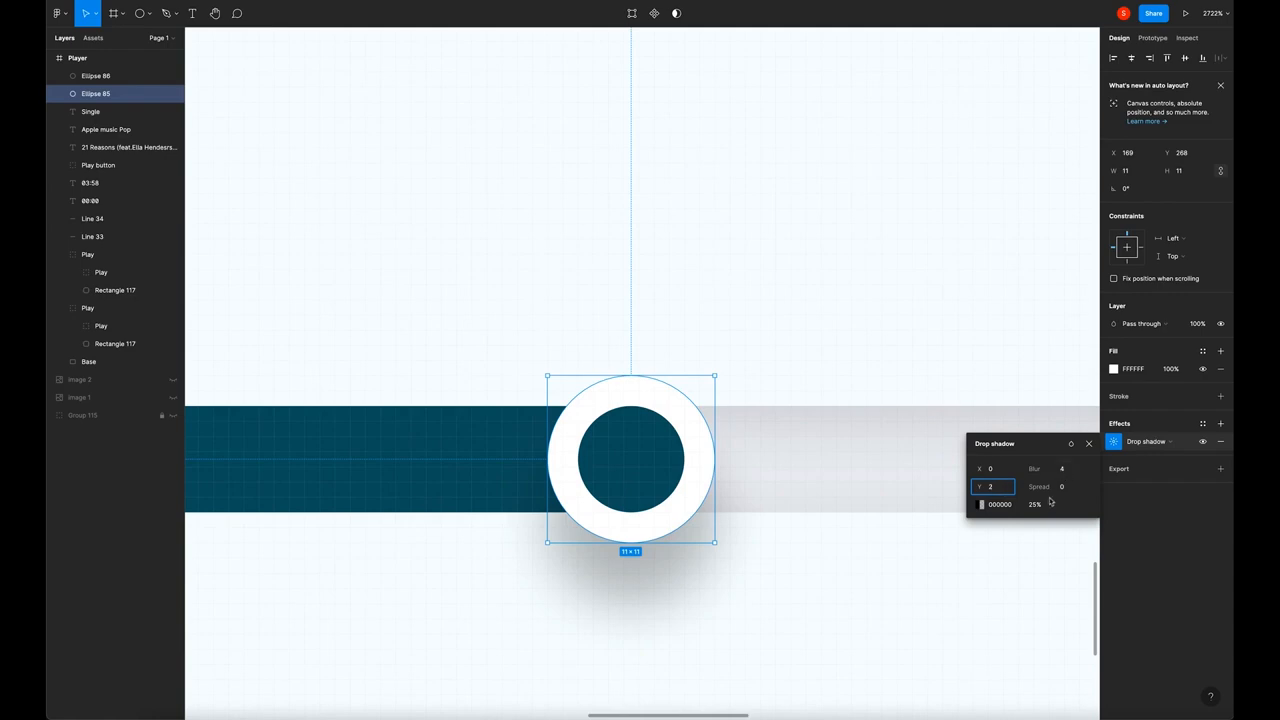
{"action": "left_click", "coordinate": [1038, 505]}
{"action": "type", "text": "15"}
{"action": "key", "text": "Return"}
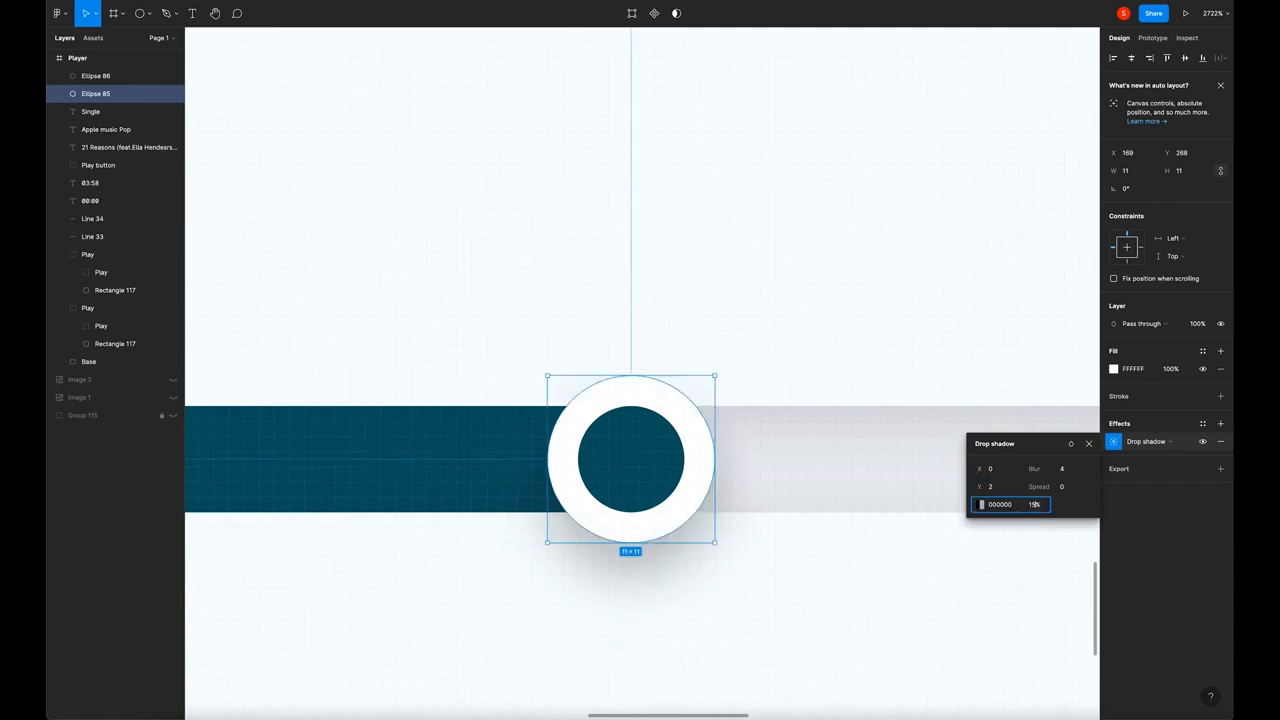
{"action": "left_click", "coordinate": [811, 340]}
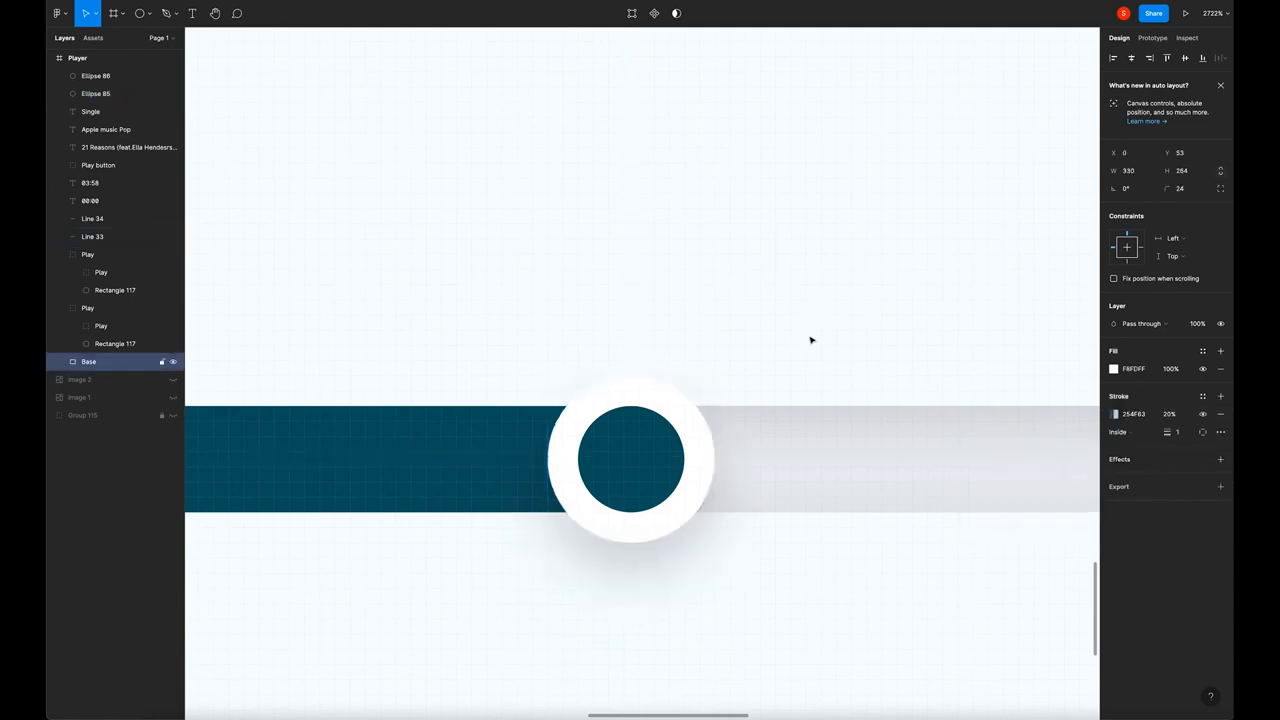
Examine the whole player card with the new knob on the progress bar
{"action": "scroll", "coordinate": [632, 412], "scroll_direction": "down", "scroll_amount": 2}
{"action": "scroll", "coordinate": [632, 412], "scroll_direction": "down", "scroll_amount": 5}
{"action": "scroll", "coordinate": [883, 417], "scroll_direction": "down", "scroll_amount": 1}
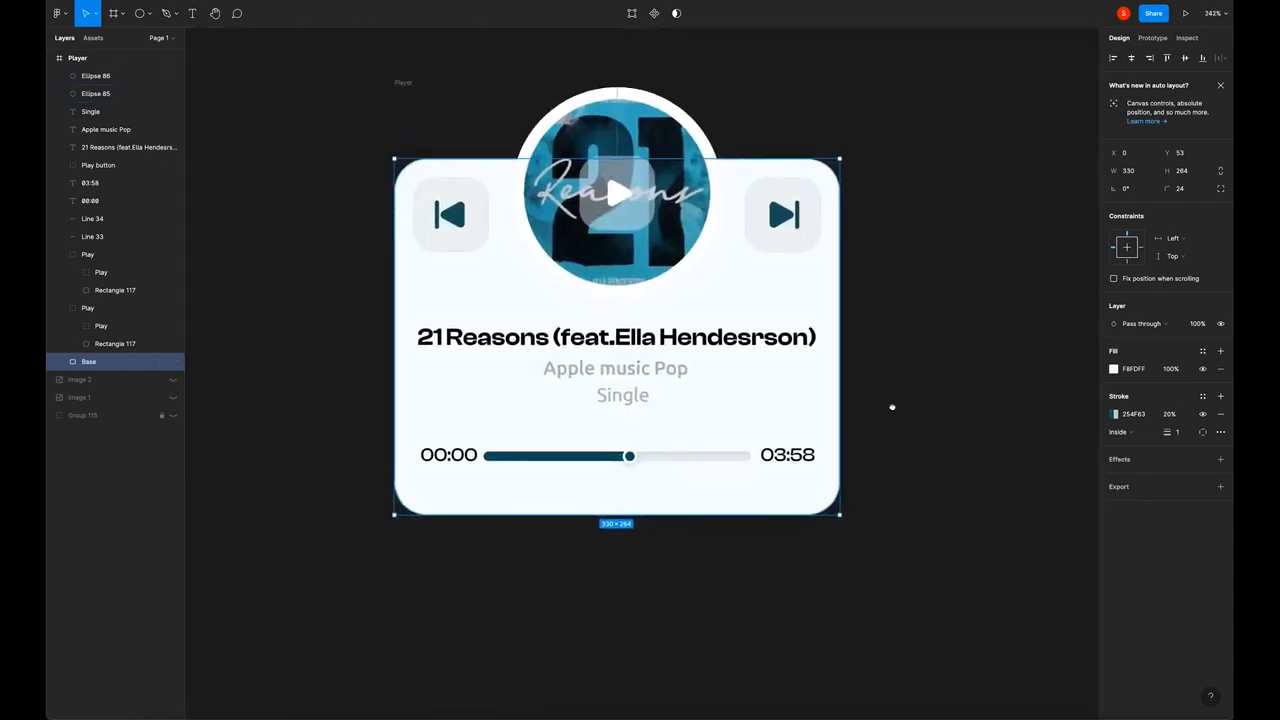
{"action": "scroll", "coordinate": [887, 407], "scroll_direction": "right", "scroll_amount": 1}
{"action": "scroll", "coordinate": [902, 370], "scroll_direction": "up", "scroll_amount": 1}
{"action": "scroll", "coordinate": [900, 374], "scroll_direction": "right", "scroll_amount": 1}
{"action": "scroll", "coordinate": [900, 372], "scroll_direction": "down", "scroll_amount": 2}
{"action": "scroll", "coordinate": [905, 368], "scroll_direction": "right", "scroll_amount": 2}
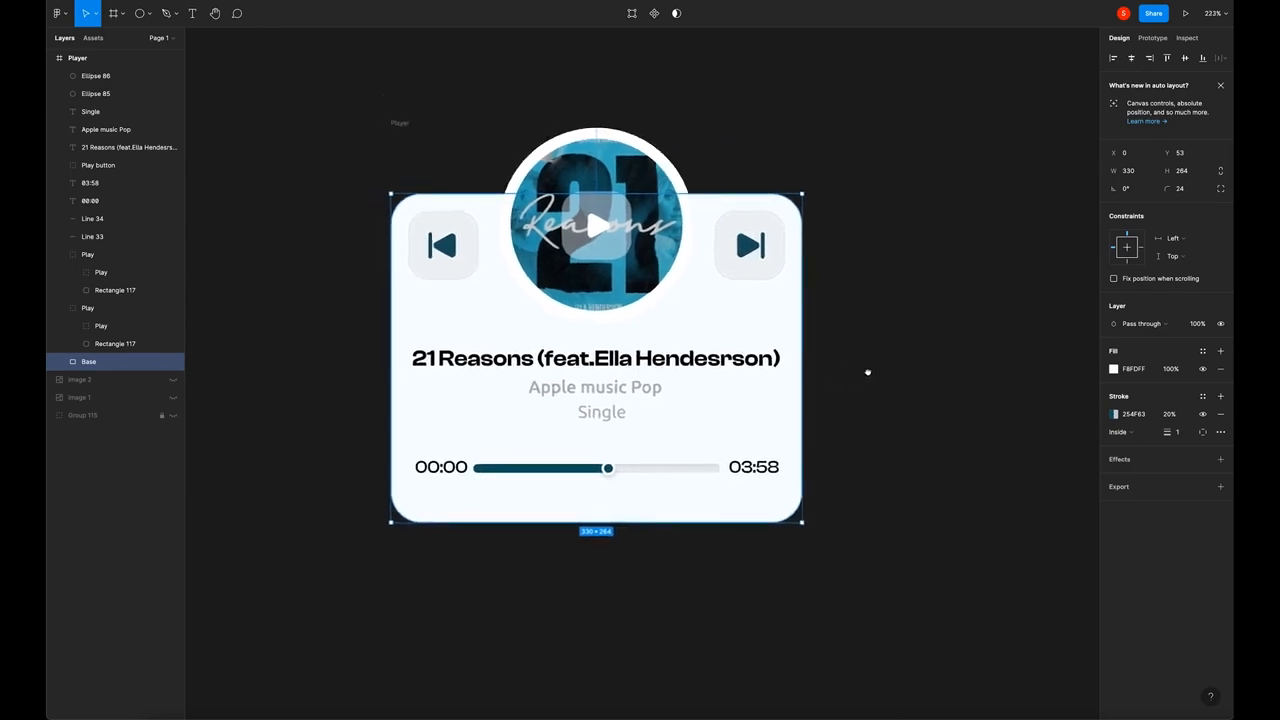